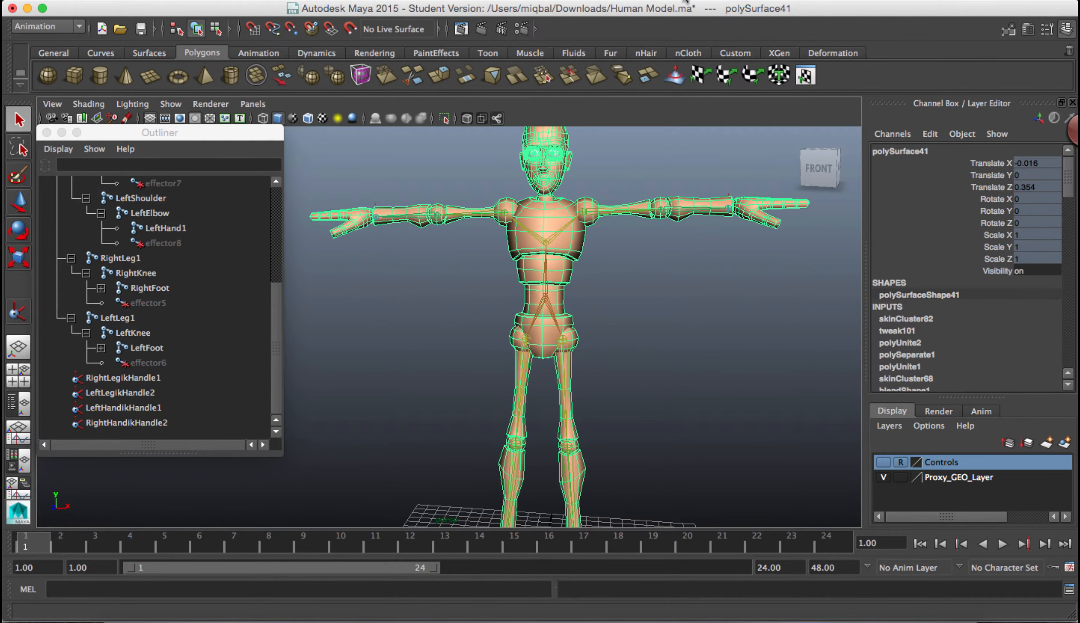
- Open the Paint Skin Weights Tool settings for the body mesh and select the RightShoulder influence
left_click(686, 1)
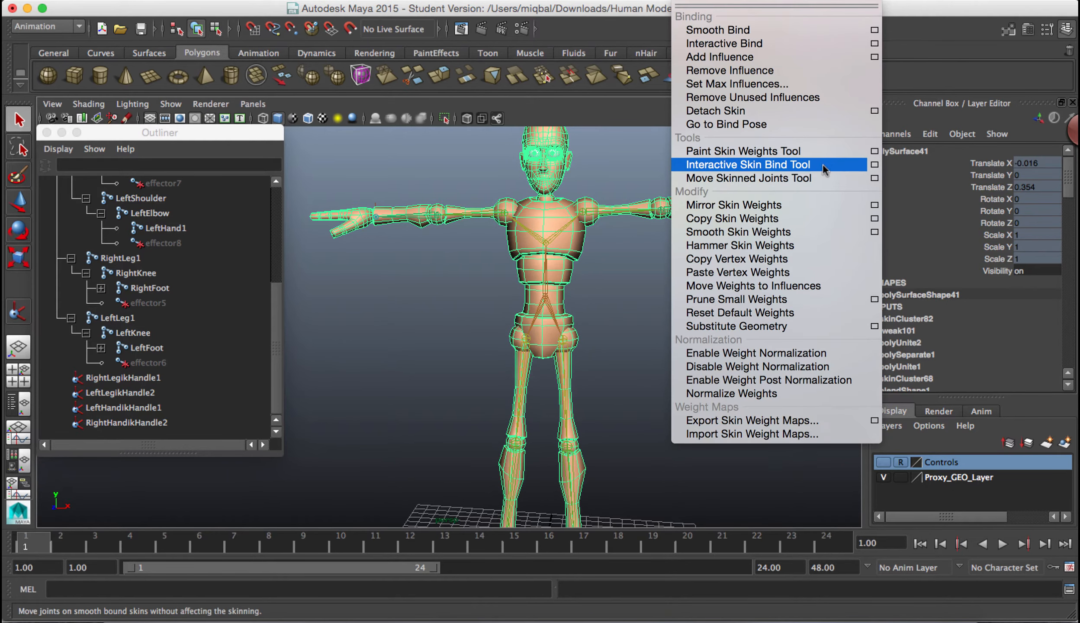
left_click(875, 151)
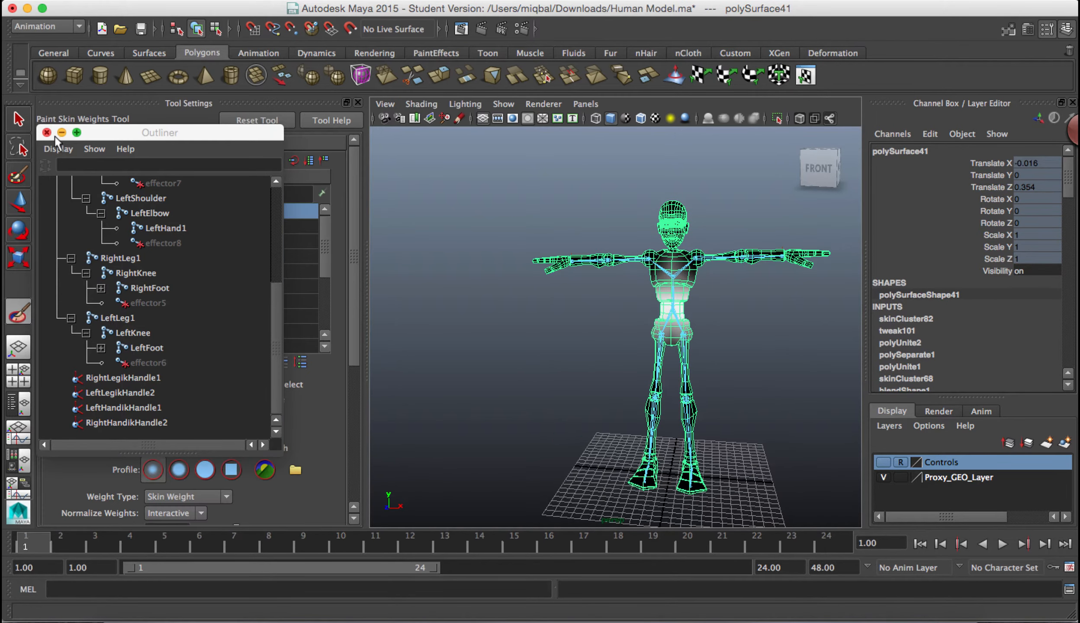
mouse_move(319, 237)
left_mouse_down()
mouse_move(320, 271)
mouse_move(319, 252)
left_mouse_up()
left_click(187, 252)
- Examine the RightShoulder skin weights around the shoulder joint, upper arm and chest
right_click_drag(675, 308, 774, 329, "alt")
left_click_drag(779, 313, 663, 333, "alt")
middle_click_drag(784, 301, 528, 366, "alt")
right_click_drag(622, 325, 646, 253, "alt")
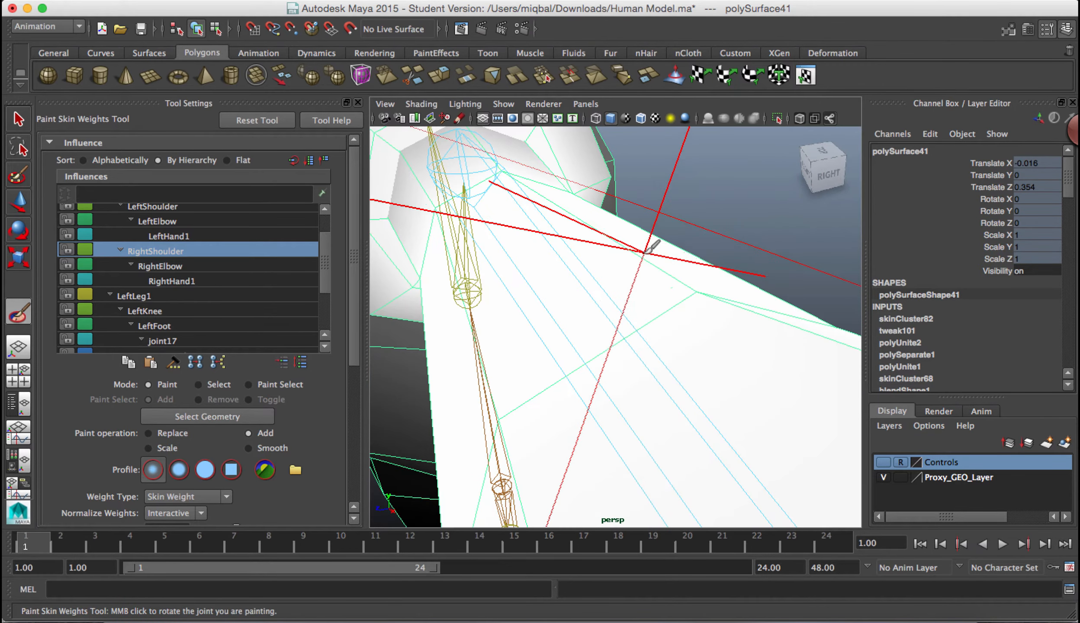
middle_click_drag(646, 253, 729, 330, "alt")
right_click_drag(729, 330, 642, 232, "alt")
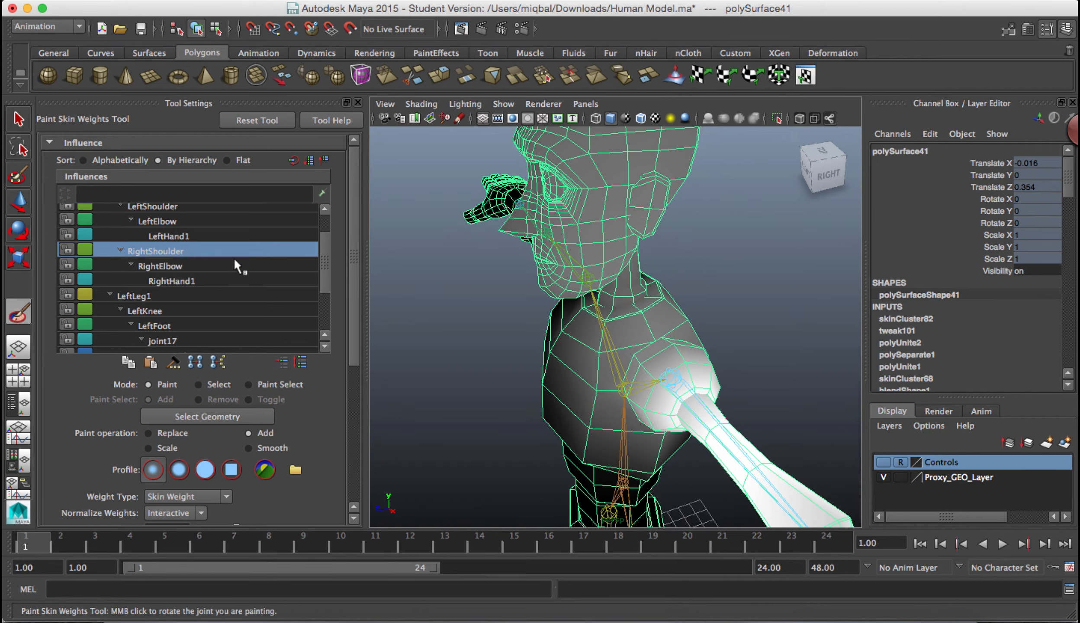
- Compare the MainBody, RightElbow and RightShoulder weights on the mesh, ending with the RightShoulder influence selected
scroll(324, 249, "up", 3)
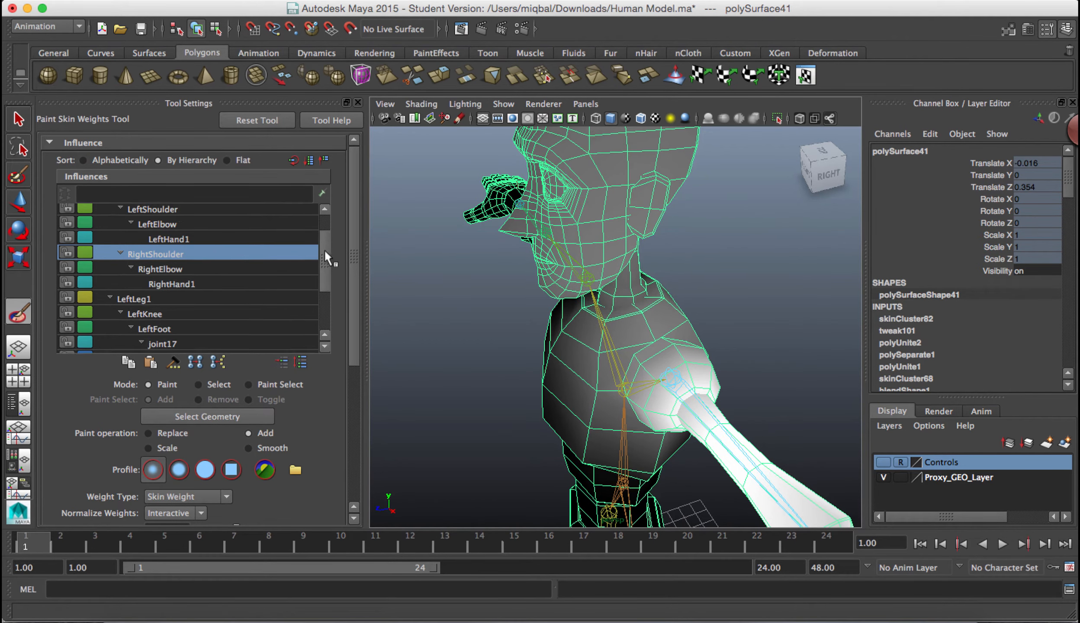
left_click(190, 213)
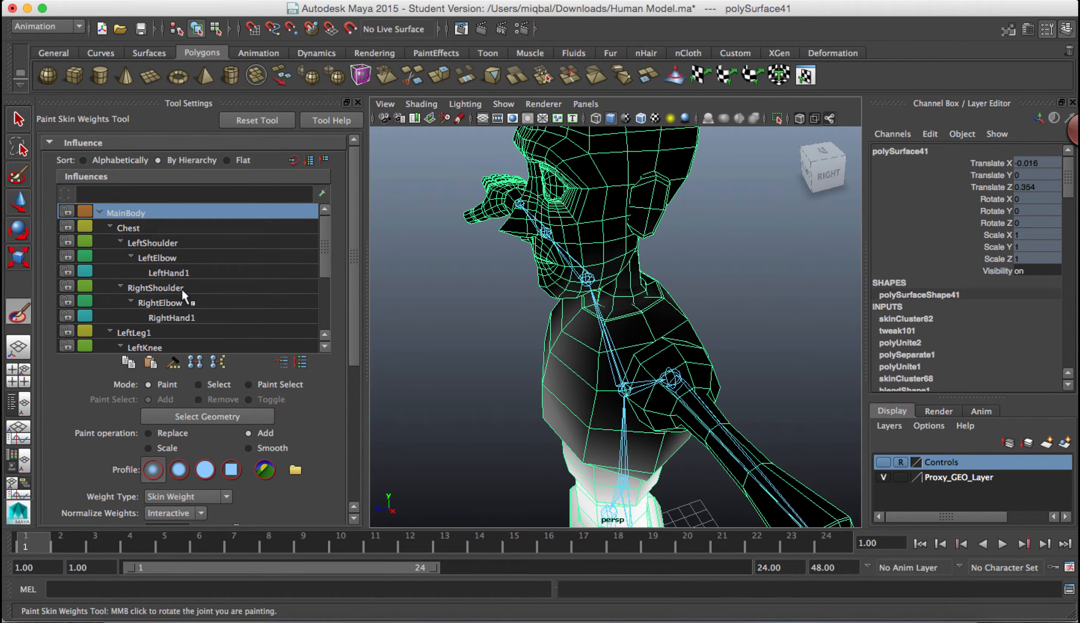
left_click_drag(600, 476, 638, 425, "alt")
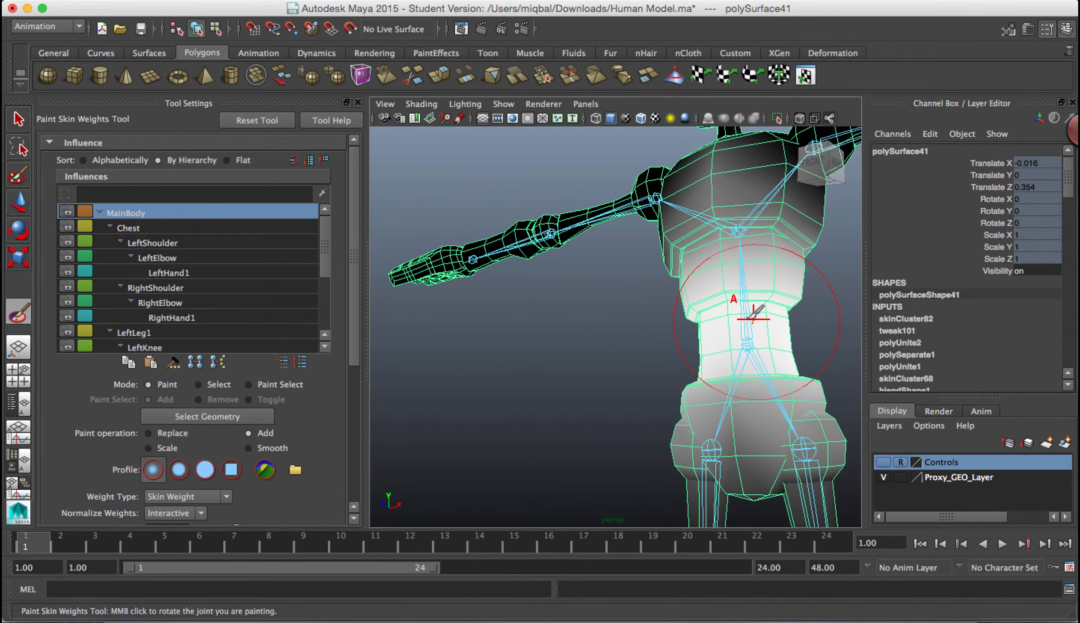
right_click_drag(781, 281, 656, 320, "alt")
left_click_drag(656, 320, 634, 327, "alt")
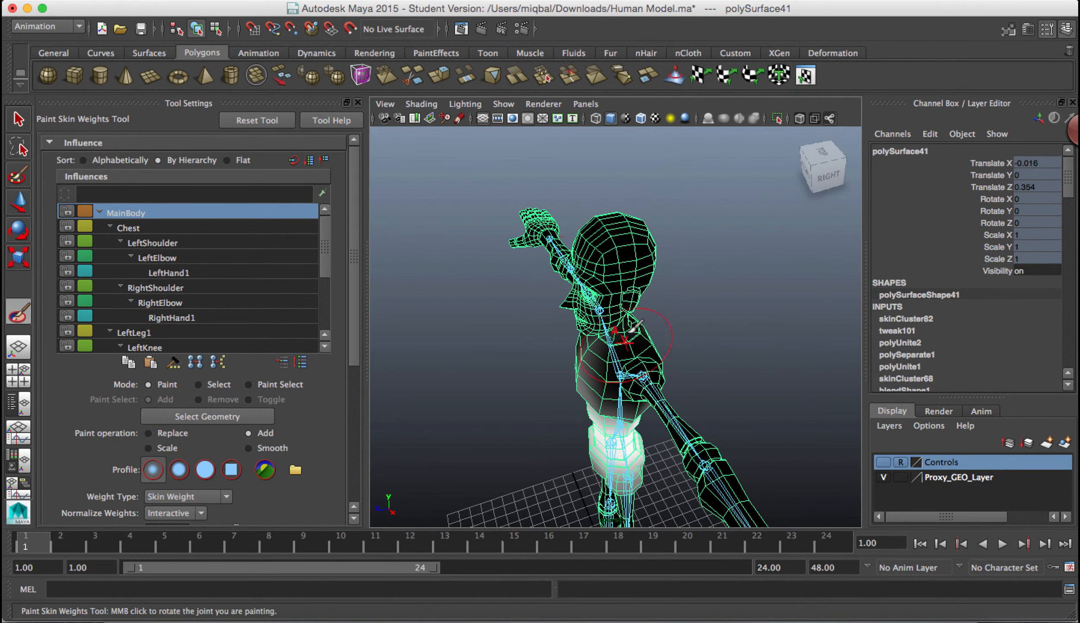
left_click(174, 299)
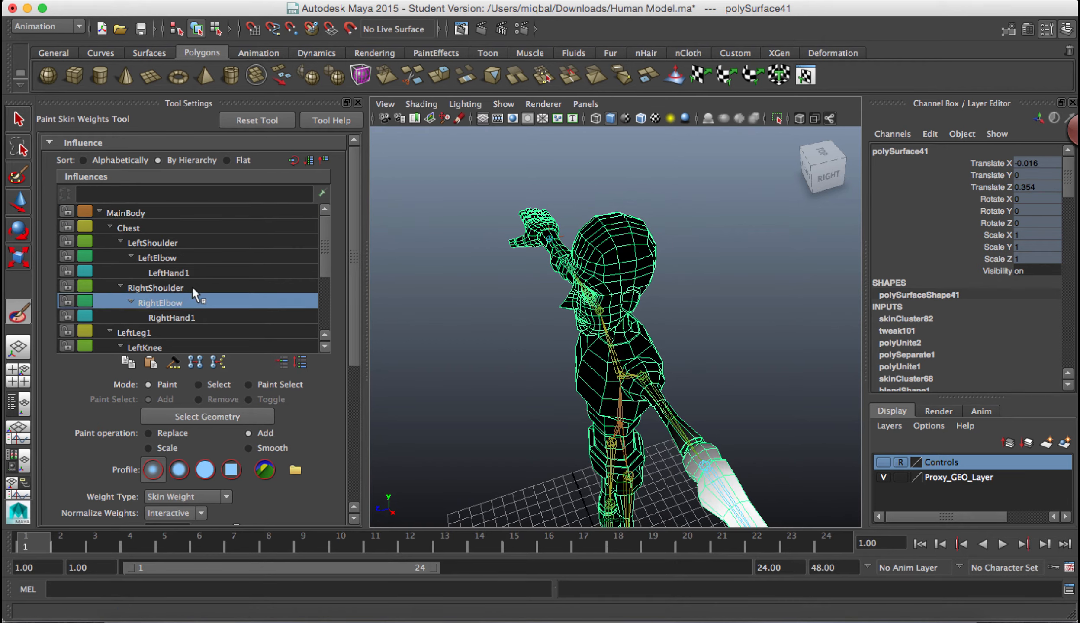
left_click(191, 286)
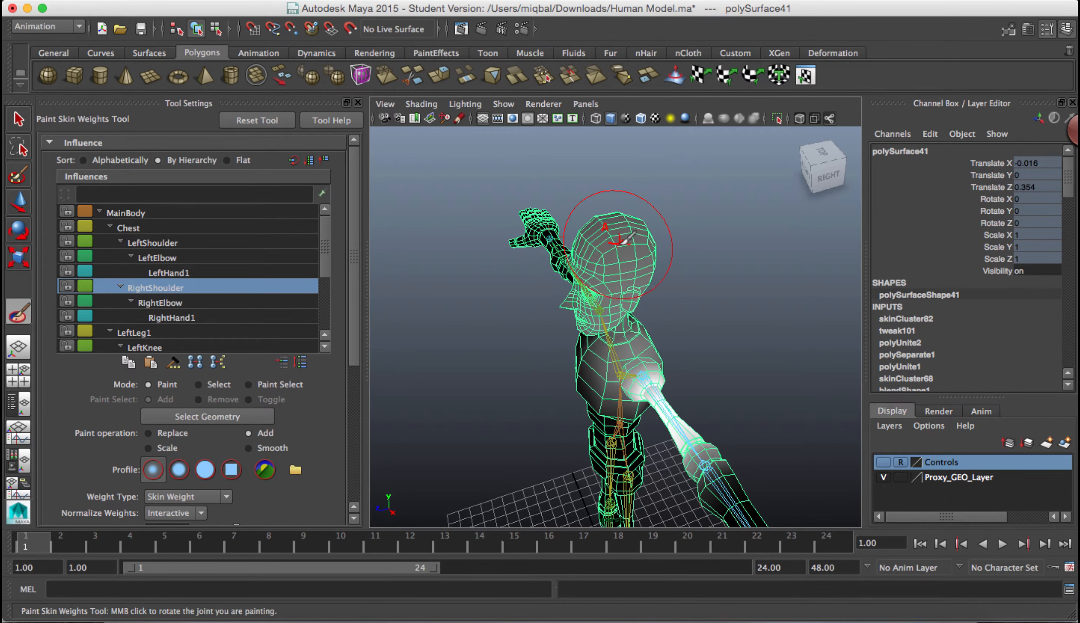
mouse_move(606, 247)
left_mouse_down("alt")
mouse_move(651, 359)
mouse_move(688, 377)
mouse_move(656, 364)
left_mouse_up("alt")
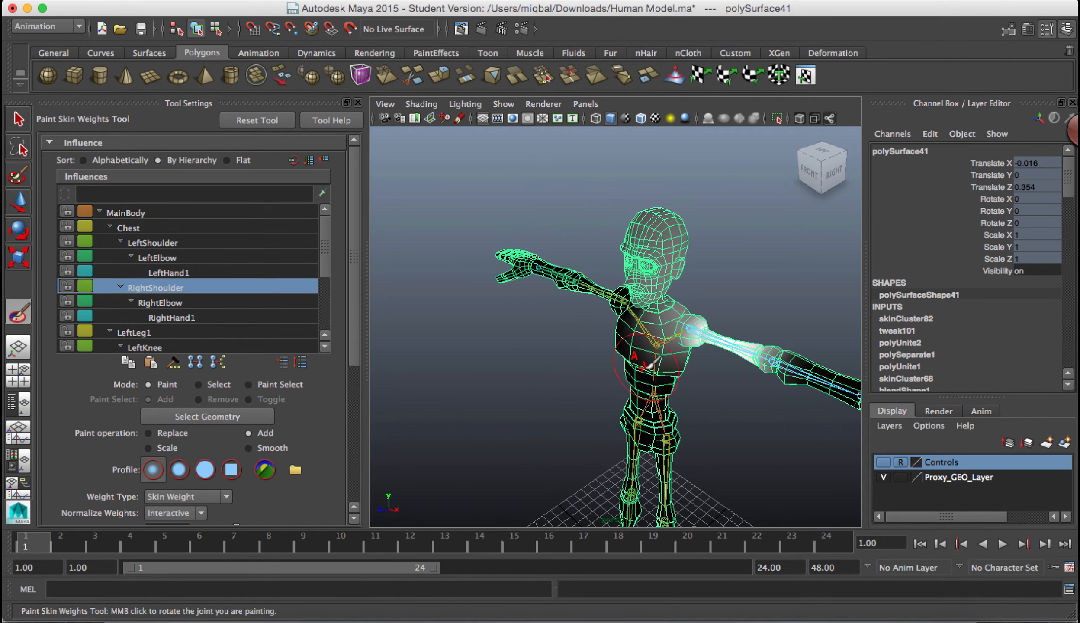
- Set Paint Select mode to Remove and flood the RightShoulder influence with a value of 0
left_click_drag(323, 258, 342, 356)
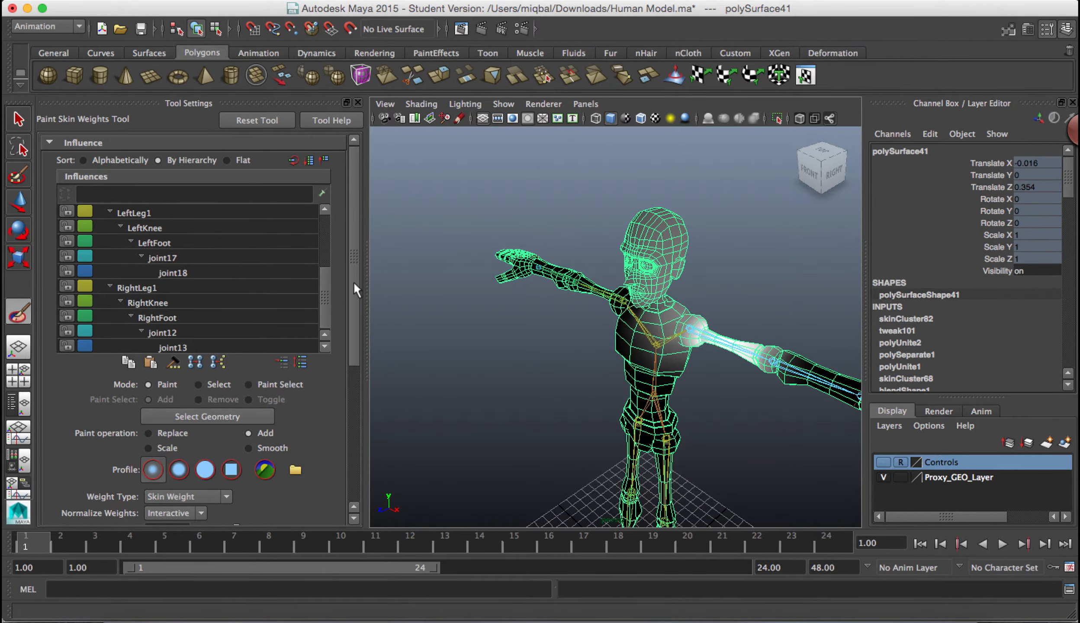
left_click_drag(353, 301, 352, 349)
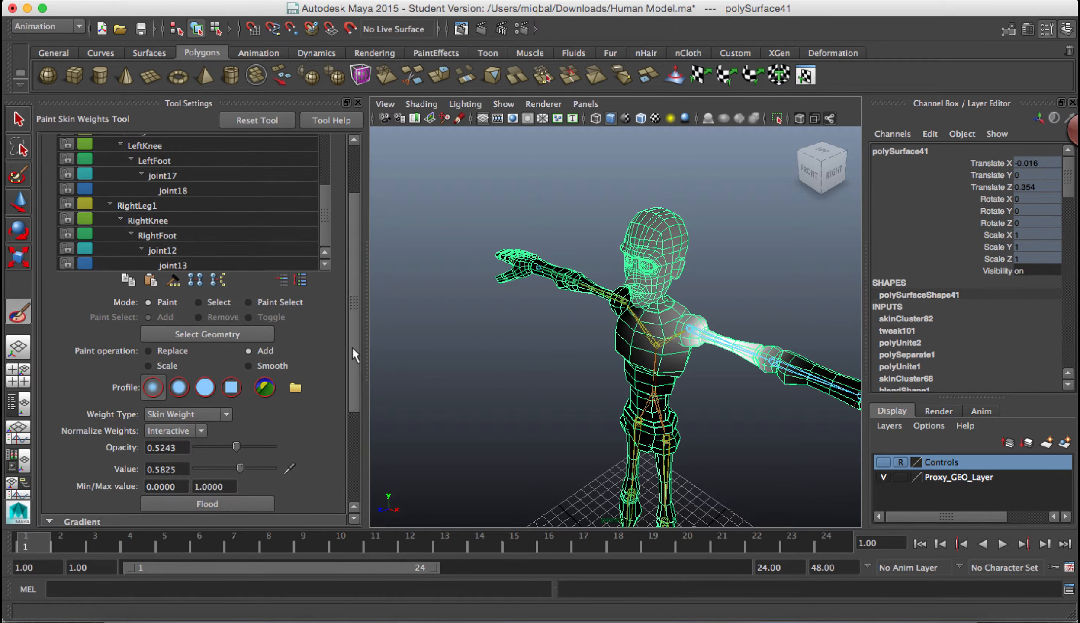
left_click(270, 301)
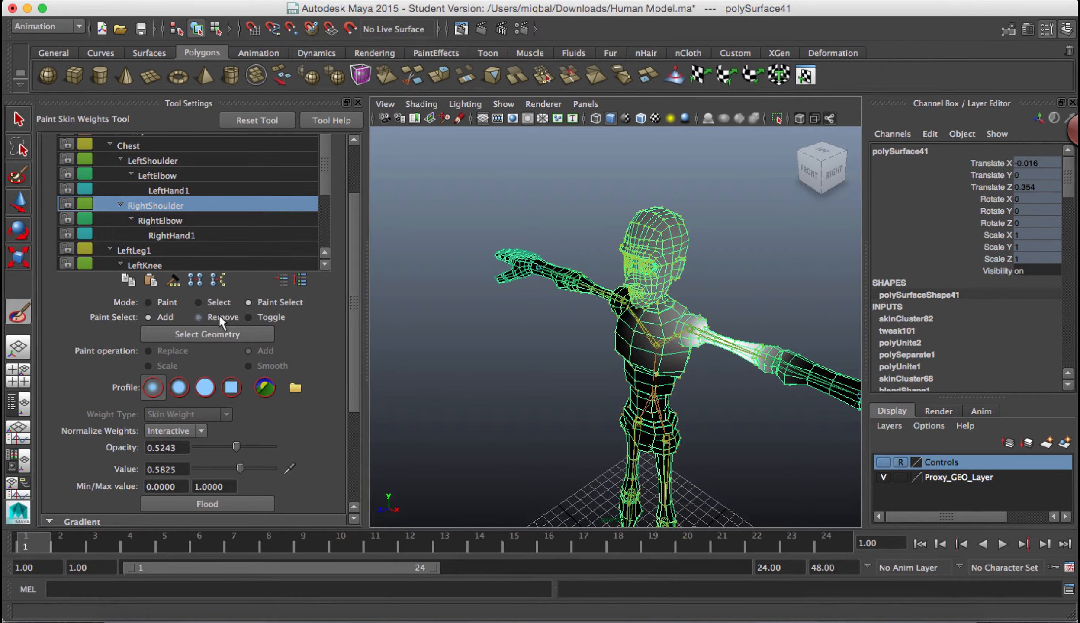
left_click(218, 315)
left_click_drag(352, 268, 358, 361)
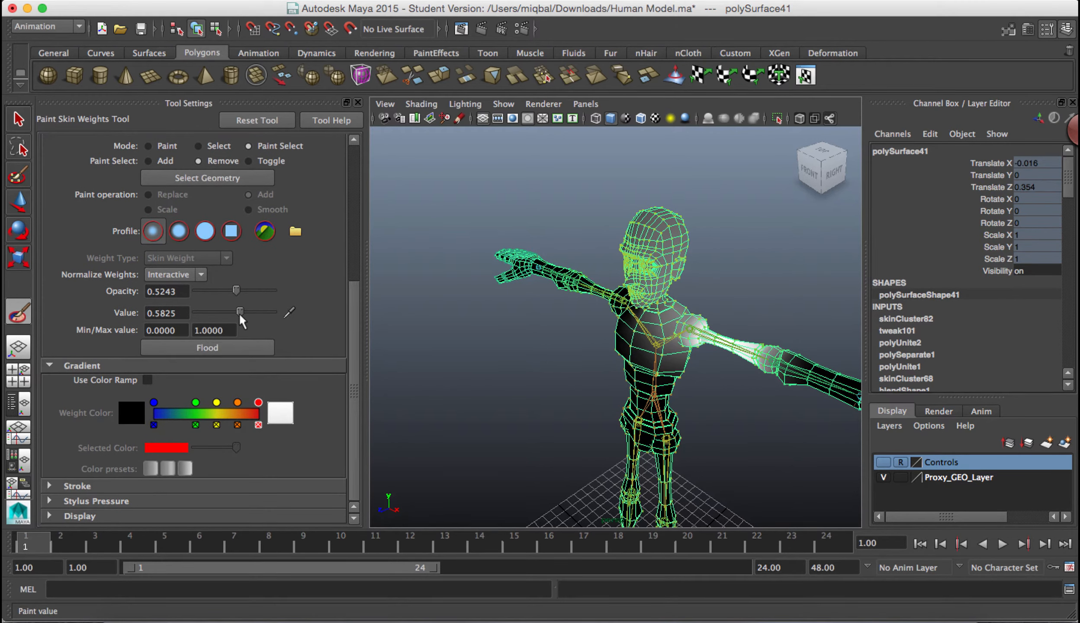
left_click_drag(238, 313, 195, 312)
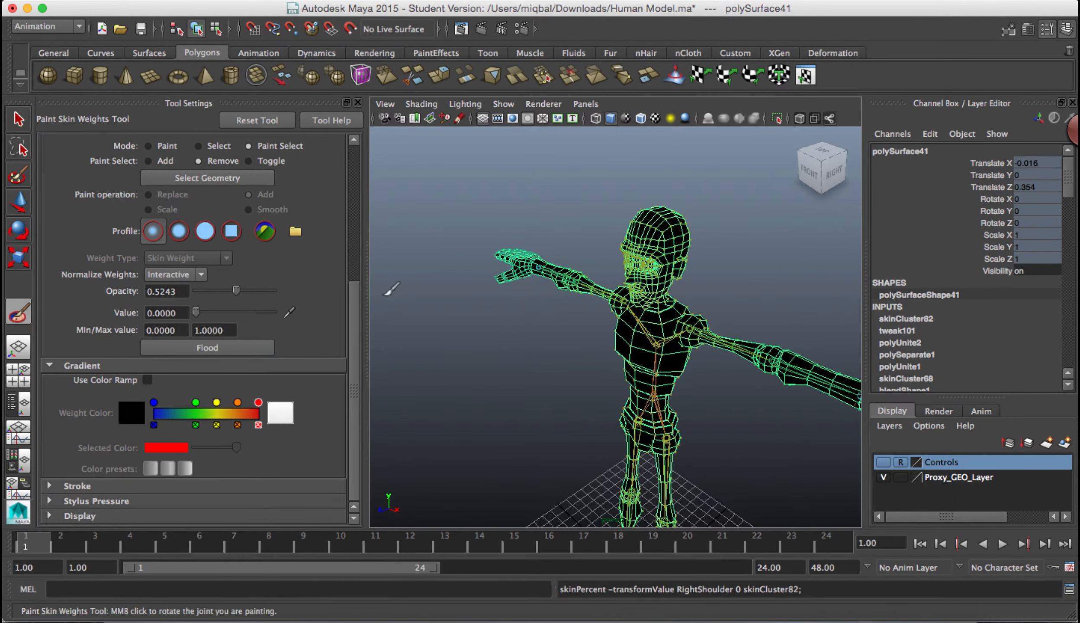
- Return the weights tool to Paint mode with the Add operation and set the value to 0.4951
left_click_drag(350, 299, 345, 232)
left_click(148, 267)
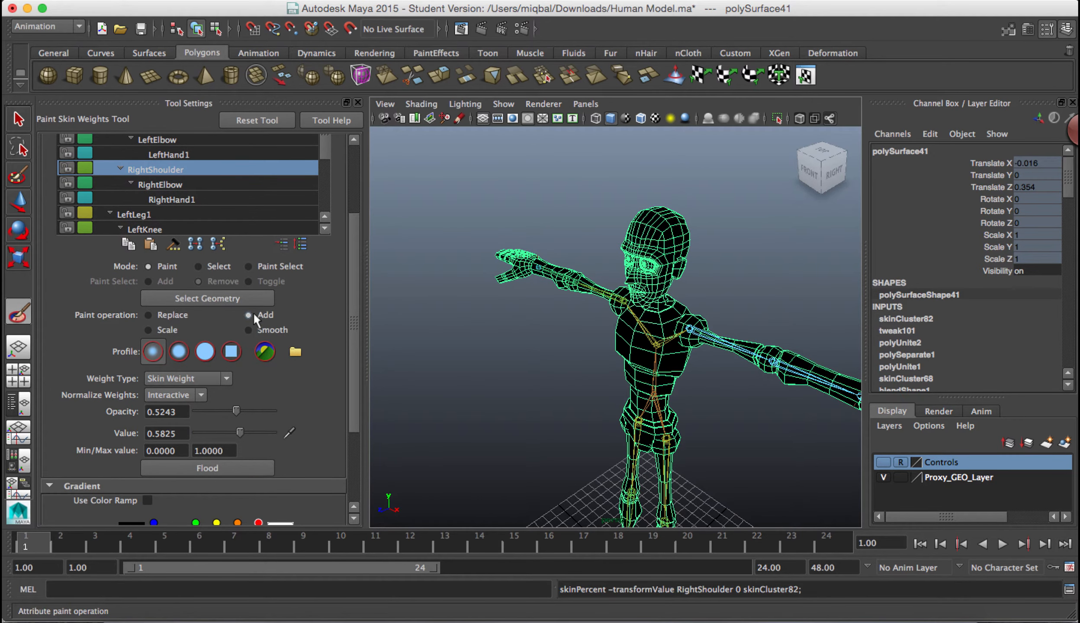
left_click_drag(352, 258, 343, 296)
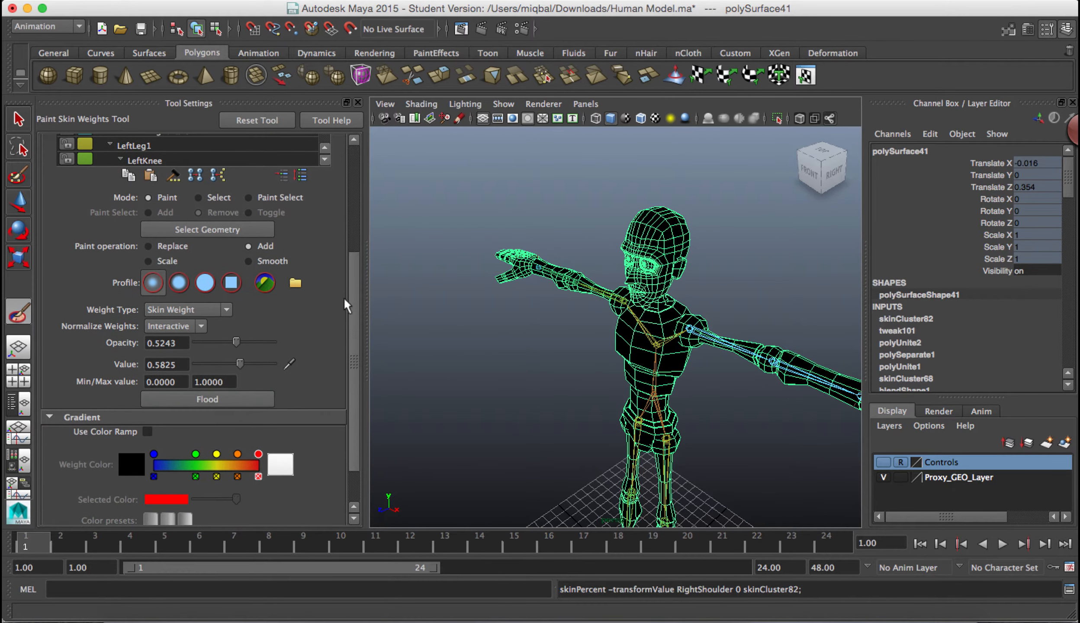
mouse_move(235, 362)
left_mouse_down()
mouse_move(186, 359)
mouse_move(234, 362)
left_mouse_up()
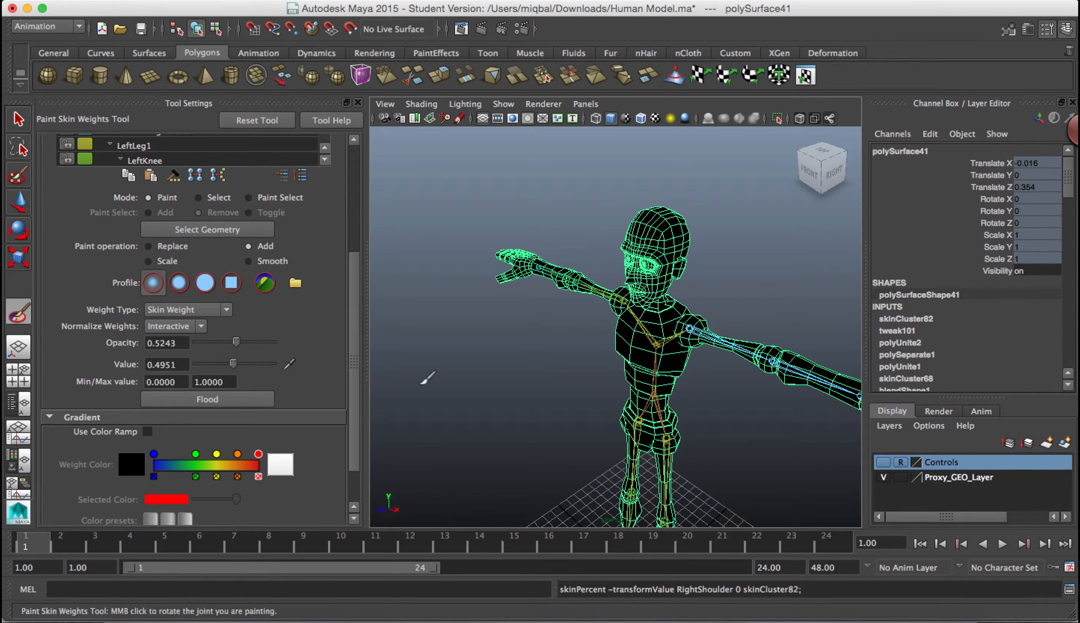
- Try to paint RightShoulder weight on the front of the shoulder ball
left_click_drag(714, 358, 651, 364, "alt")
right_click_drag(651, 364, 607, 389, "alt")
middle_click_drag(607, 389, 565, 400, "alt")
left_click_drag(351, 294, 313, 226)
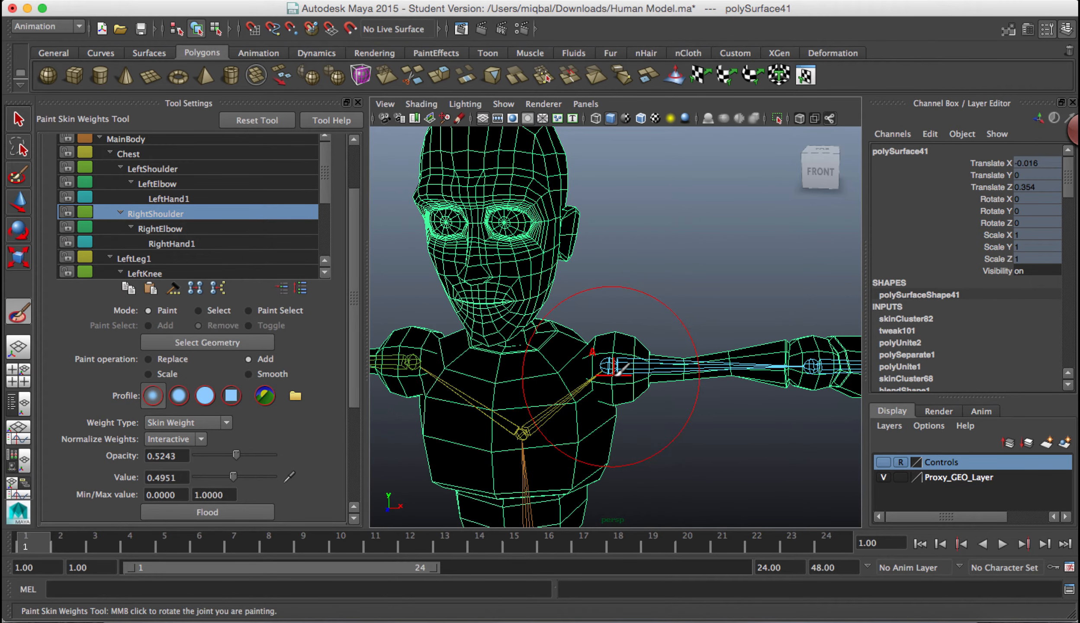
mouse_move(648, 371)
left_mouse_down()
mouse_move(798, 353)
mouse_move(634, 346)
left_mouse_up()
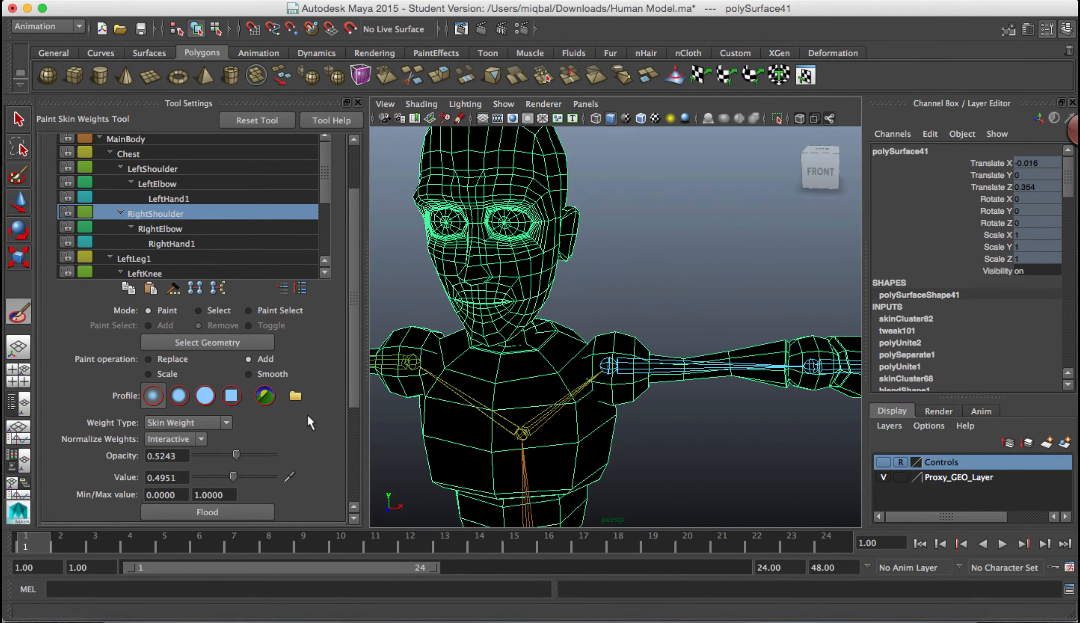
- Set the paint value to 0.6116 and add RightShoulder weight along the front of the shoulder and upper arm
left_click_drag(357, 322, 362, 375)
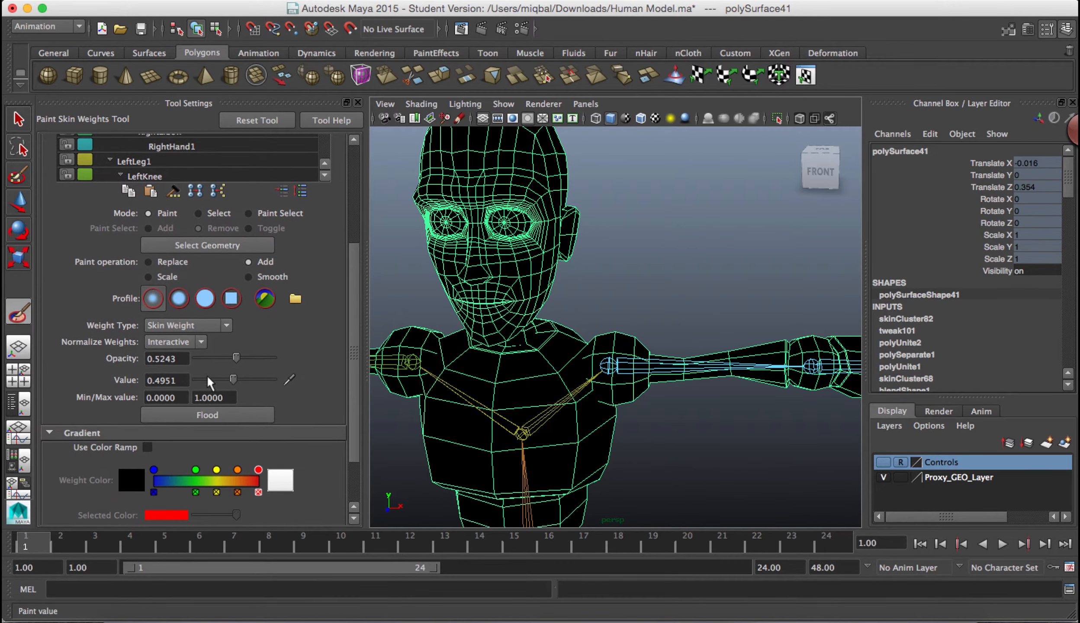
left_click_drag(231, 377, 243, 379)
right_click_drag(670, 396, 868, 465, "alt")
middle_click_drag(626, 461, 620, 448, "alt")
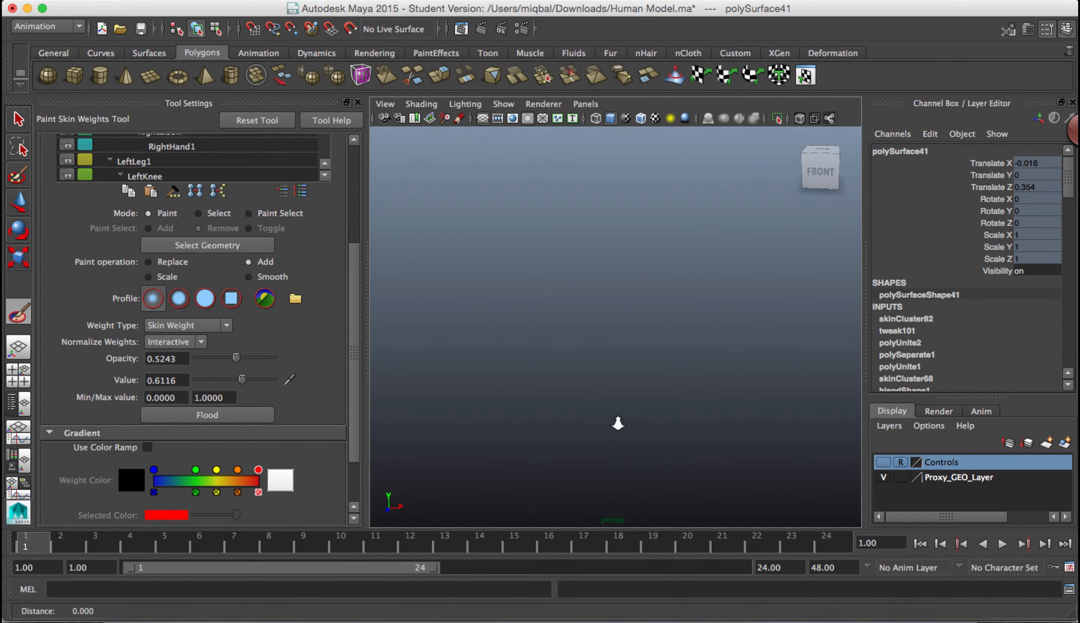
mouse_move(618, 423)
right_mouse_down("alt")
mouse_move(534, 387)
mouse_move(584, 392)
mouse_move(515, 371)
right_mouse_up("alt")
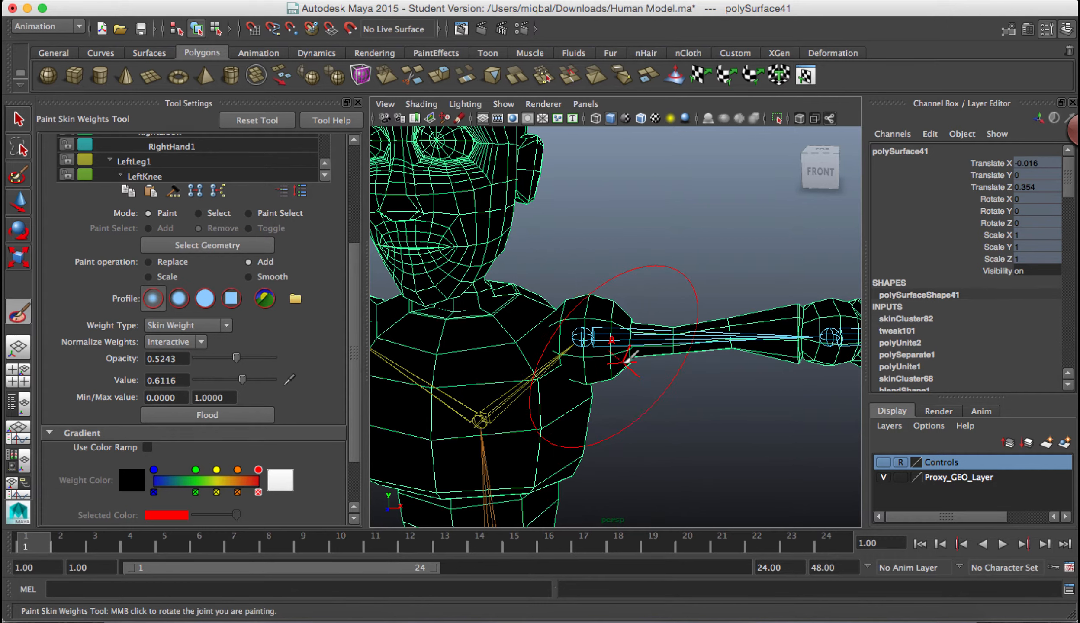
mouse_move(622, 359)
left_mouse_down()
mouse_move(641, 355)
mouse_move(616, 336)
mouse_move(824, 333)
mouse_move(716, 333)
mouse_move(755, 335)
left_mouse_up()
- Paint RightShoulder weight over the back of the shoulder ball, upper arm and elbow ball
right_click_drag(758, 363, 675, 360, "alt")
left_click_drag(727, 367, 461, 351, "alt")
right_click_drag(614, 366, 675, 371, "alt")
middle_click_drag(577, 337, 649, 371, "alt")
mouse_move(650, 370)
right_mouse_down("alt")
mouse_move(730, 398)
mouse_move(899, 489)
mouse_move(692, 386)
right_mouse_up("alt")
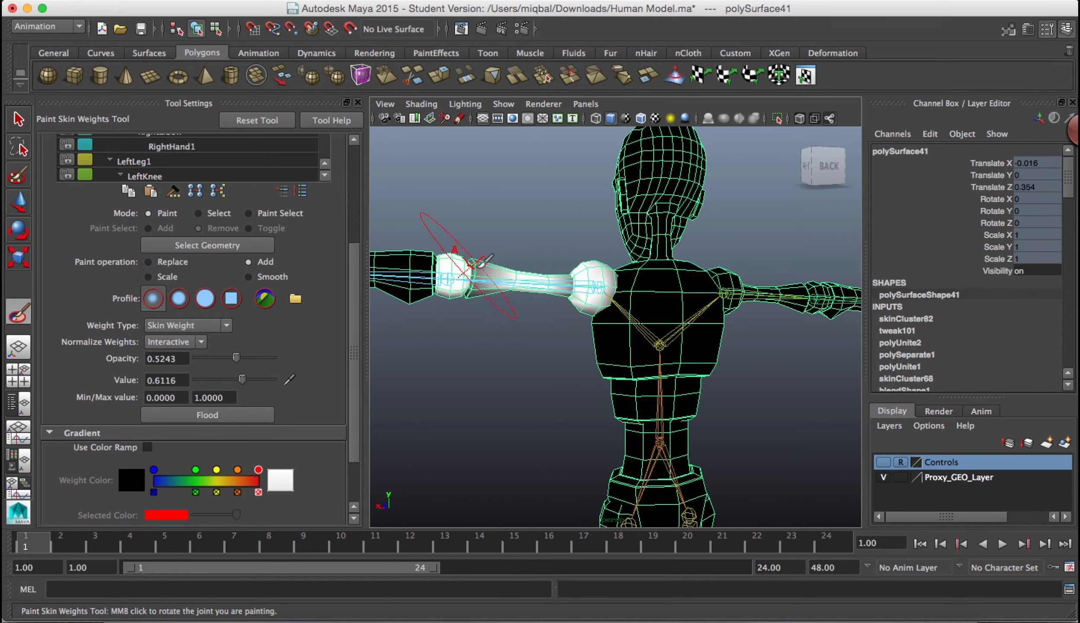
left_click(586, 287)
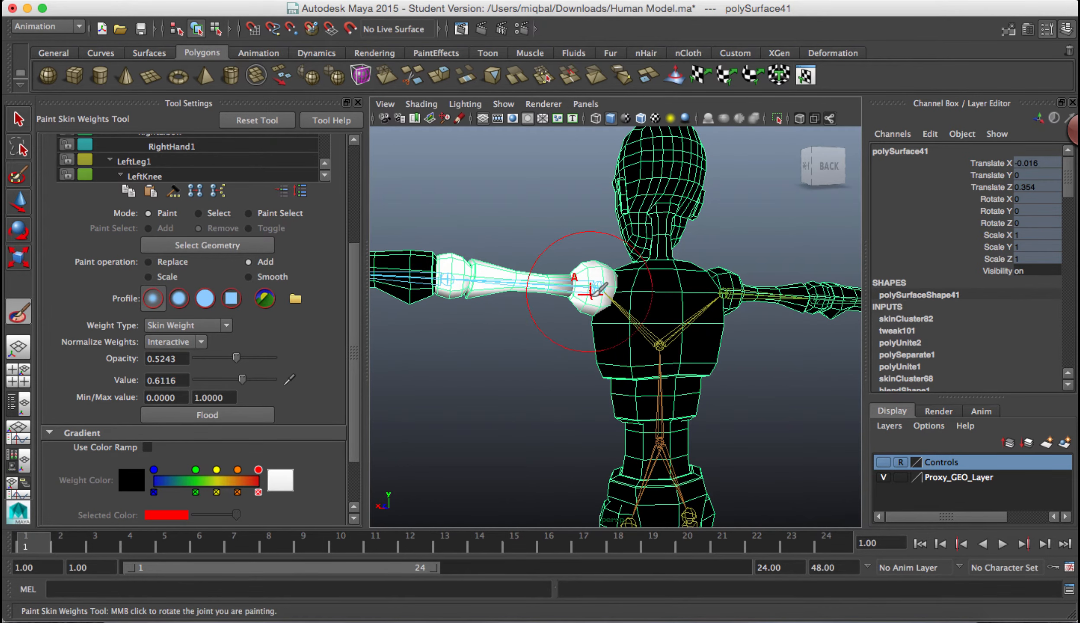
- Check the painted RightShoulder weights on the front of the shoulder and upper arm
left_click_drag(427, 289, 658, 325, "alt")
right_click_drag(643, 335, 506, 306, "alt")
left_click_drag(548, 369, 599, 344, "alt")
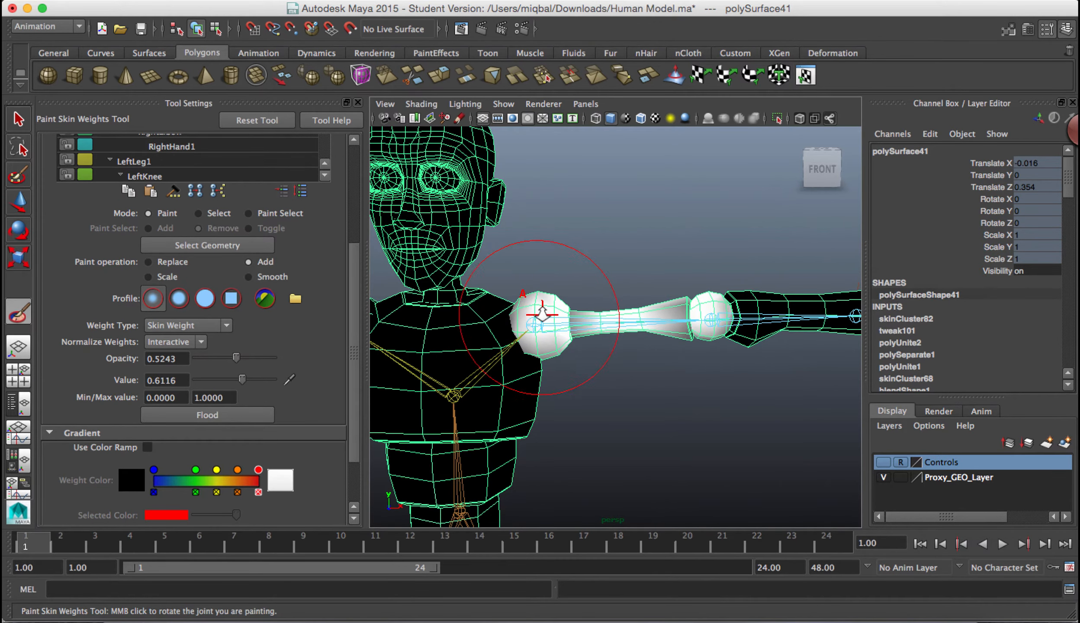
scroll(545, 309, "up", 5)
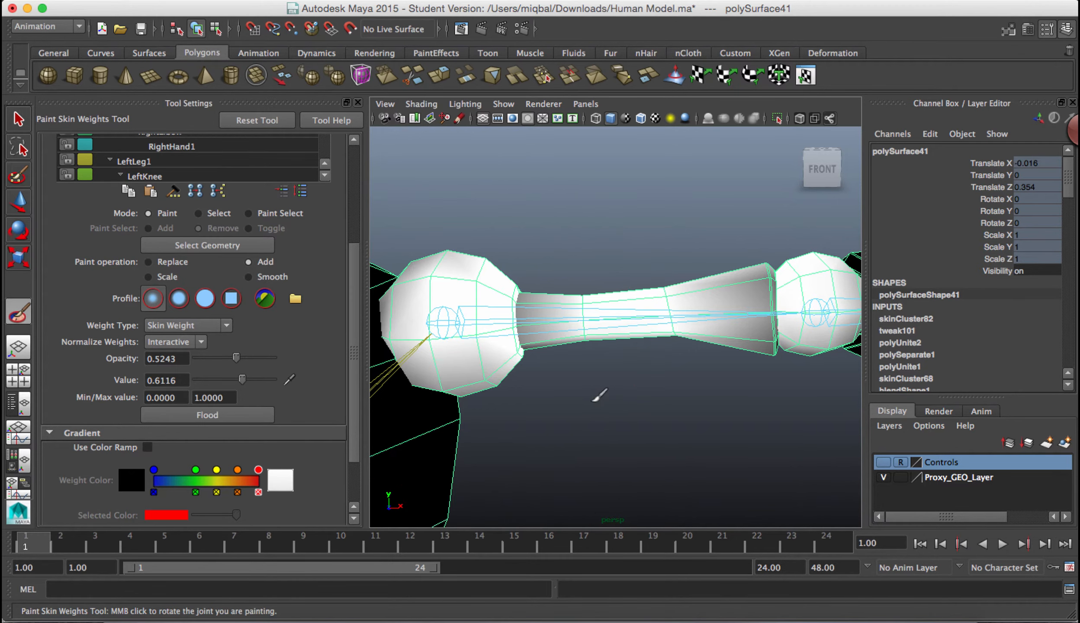
scroll(563, 388, "down", 5)
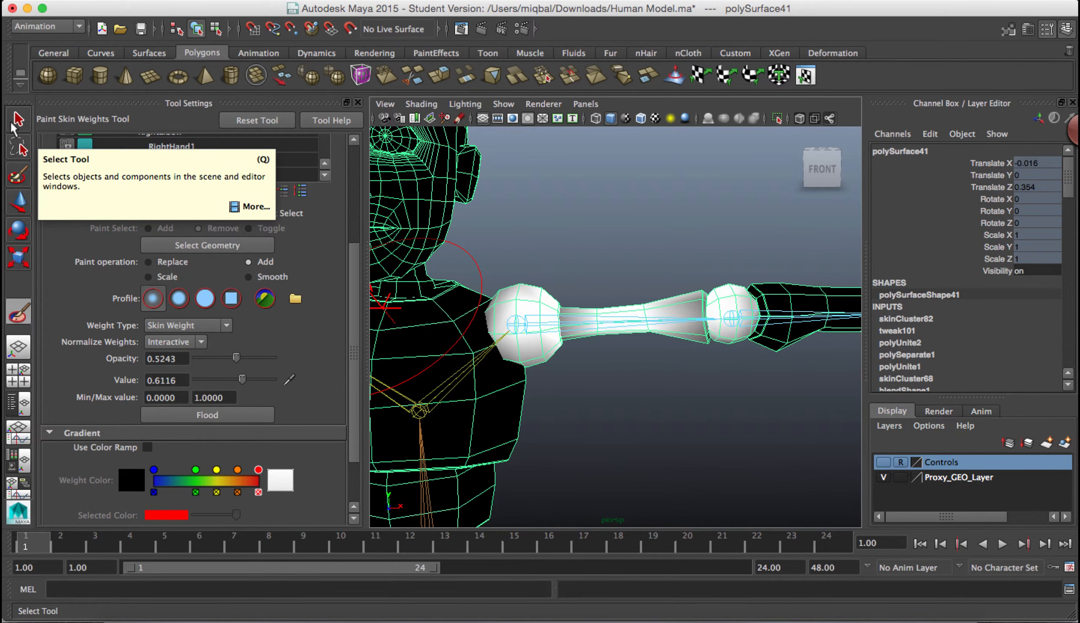
- Select the RightShoulder joint and rotate it slightly to test how the painted arm deforms
left_click(18, 122)
key("f")
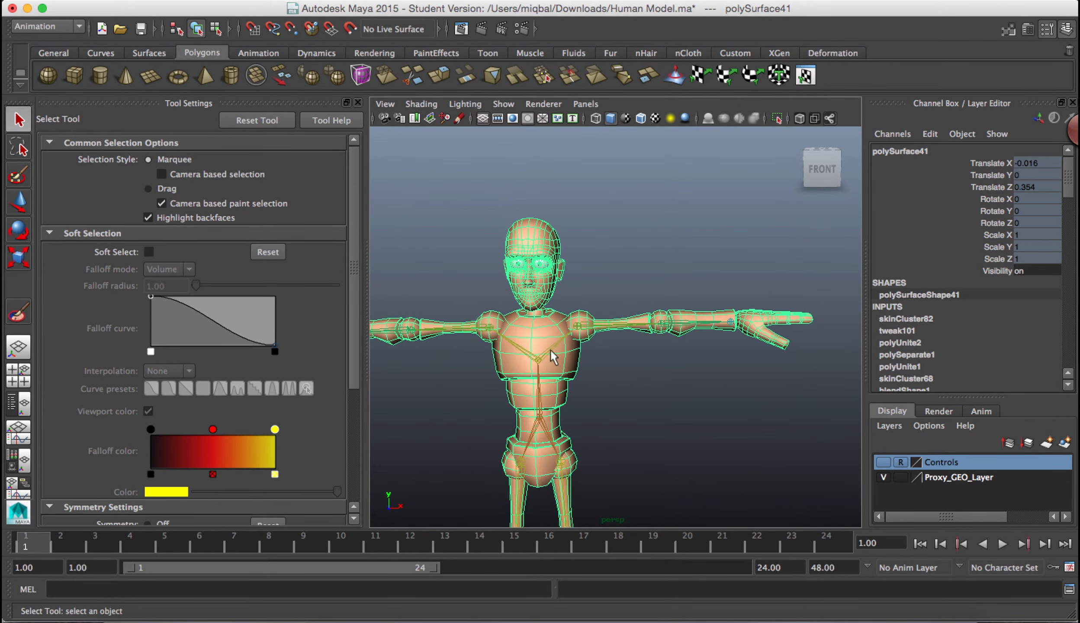
left_click(624, 328)
key("w")
key("e")
mouse_move(642, 278)
left_mouse_down()
mouse_move(661, 316)
mouse_move(646, 378)
mouse_move(659, 294)
mouse_move(614, 229)
mouse_move(563, 220)
mouse_move(634, 279)
left_mouse_up()
scroll(658, 388, "up", 5)
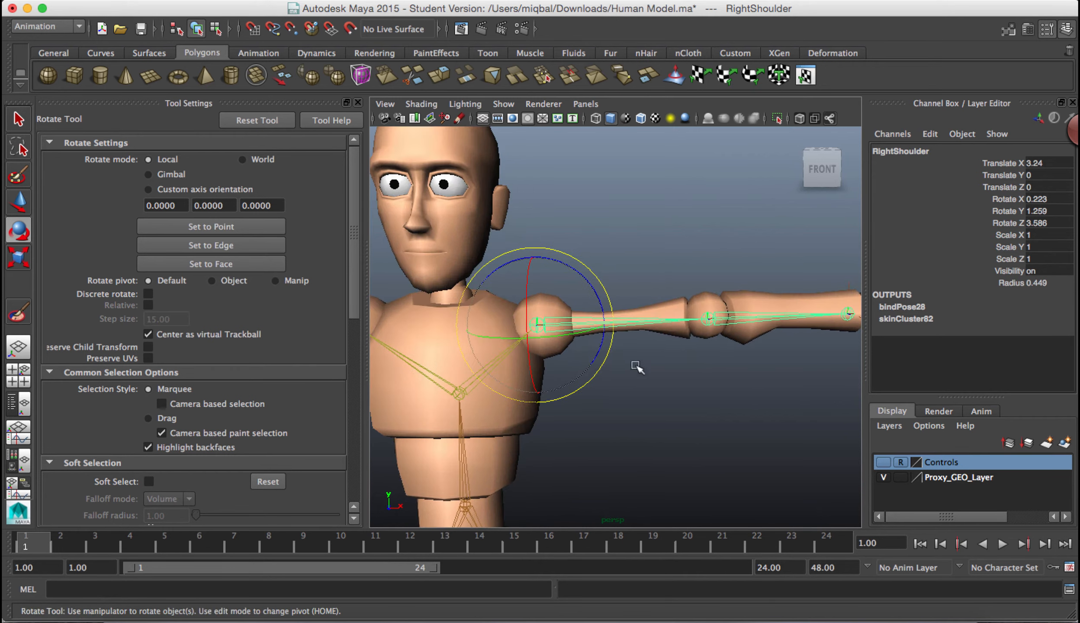
mouse_move(597, 275)
left_mouse_down()
mouse_move(614, 338)
mouse_move(588, 381)
mouse_move(575, 372)
mouse_move(619, 305)
mouse_move(537, 190)
mouse_move(596, 285)
left_mouse_up()
right_click_drag(662, 359, 582, 356, "alt")
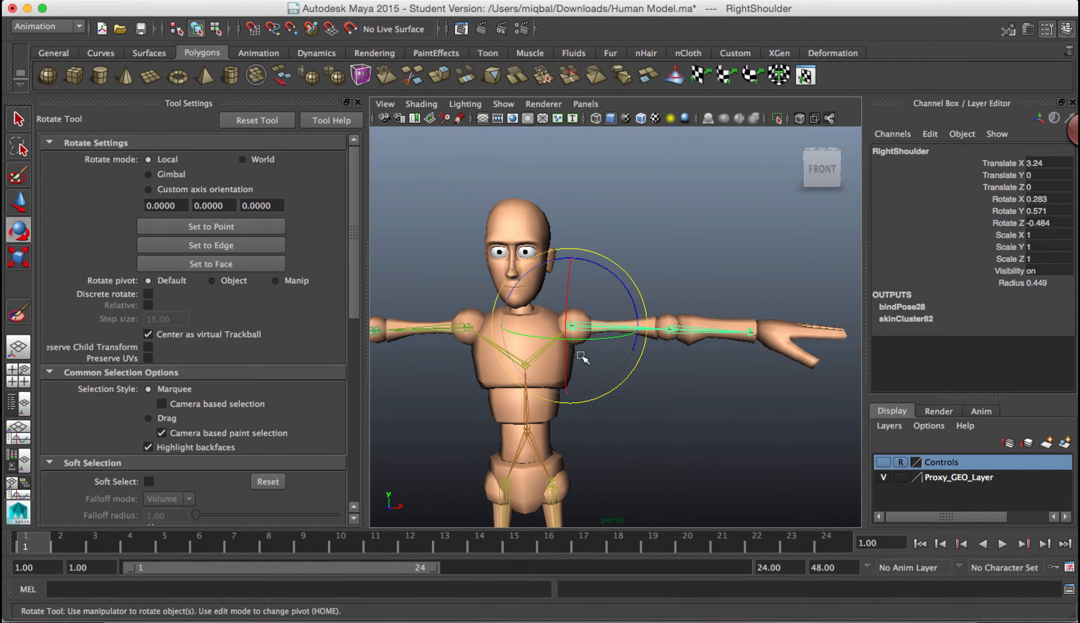
- Move the LeftHandikHandle1 handle at the painted arm's wrist to test the arm's deformation
left_click(751, 335)
key("w")
mouse_move(823, 332)
left_mouse_down()
mouse_move(761, 332)
mouse_move(828, 337)
left_mouse_up()
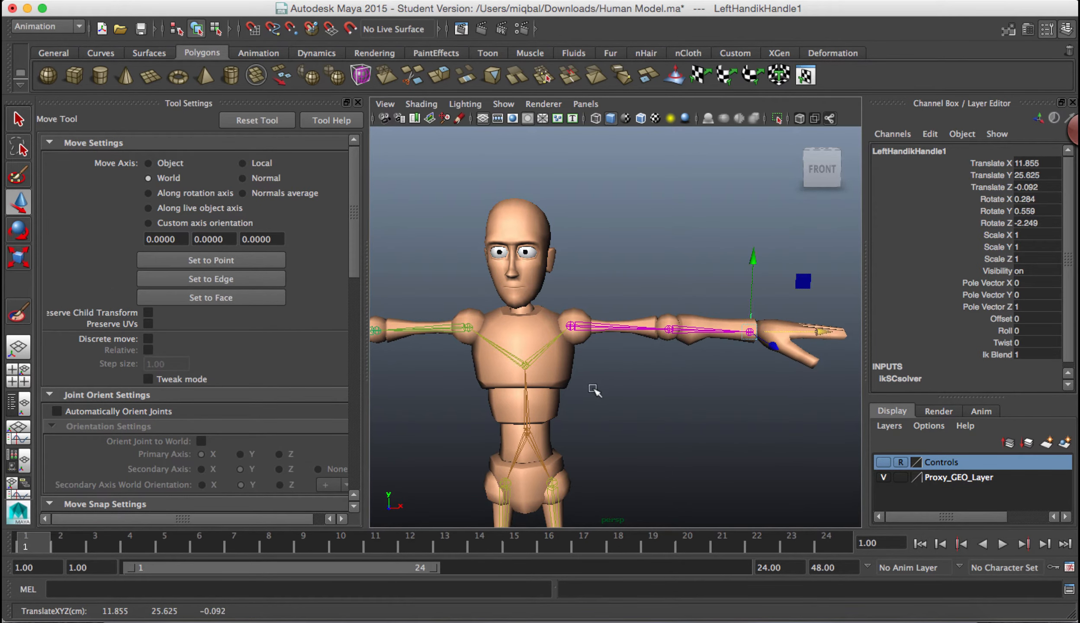
- Activate the Paint Skin Weights Tool on the body mesh and choose the LeftShoulder influence for painting
scroll(594, 390, "down", 5)
middle_click_drag(583, 357, 681, 349, "alt")
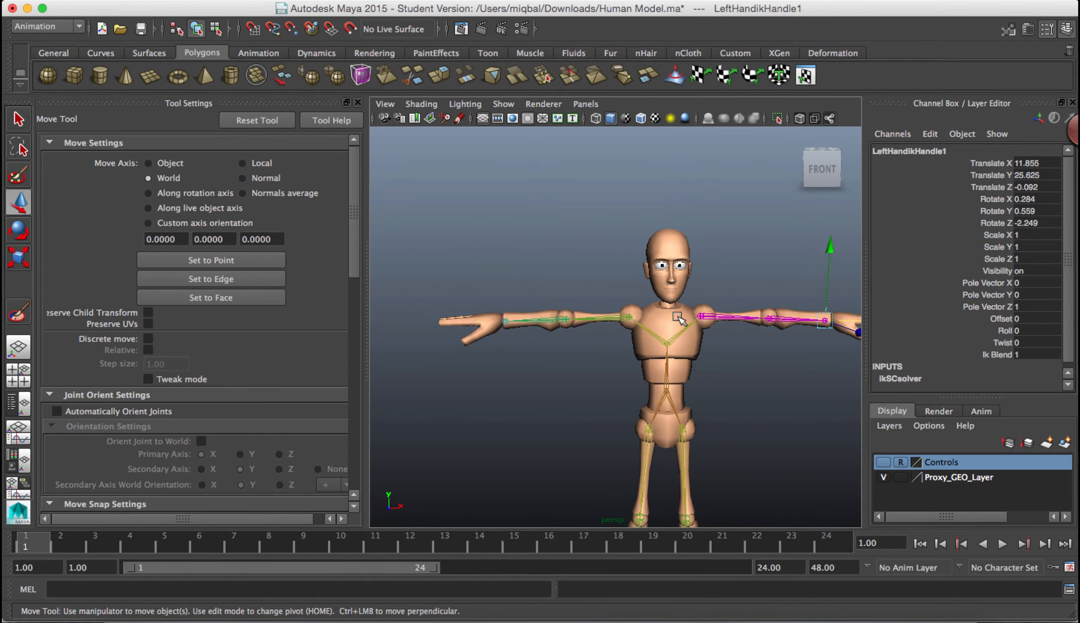
left_click(678, 319)
left_click(682, 1)
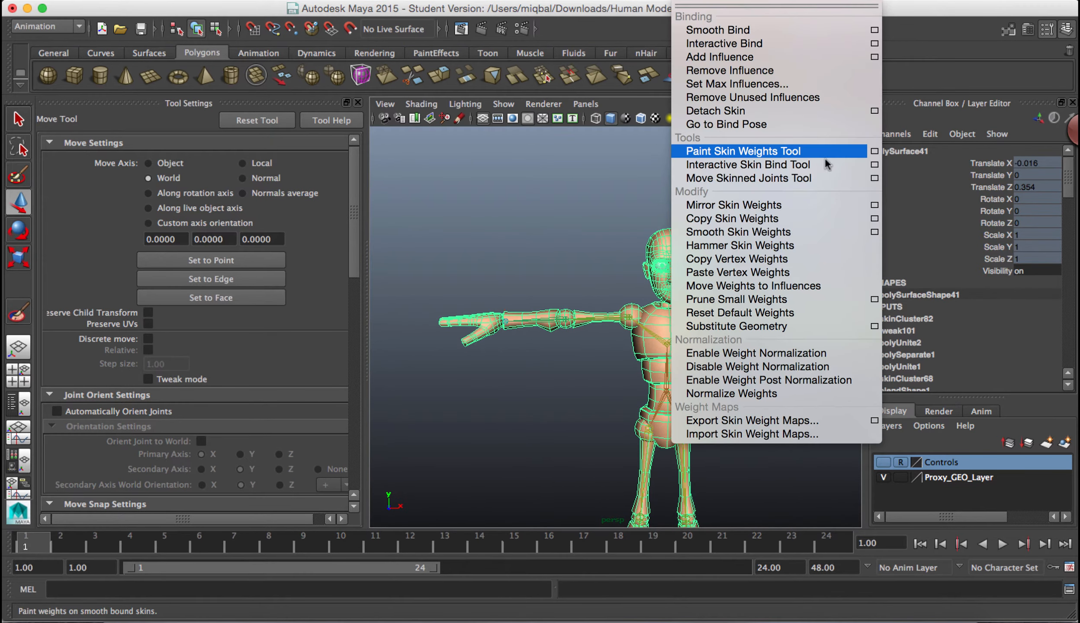
left_click(736, 149)
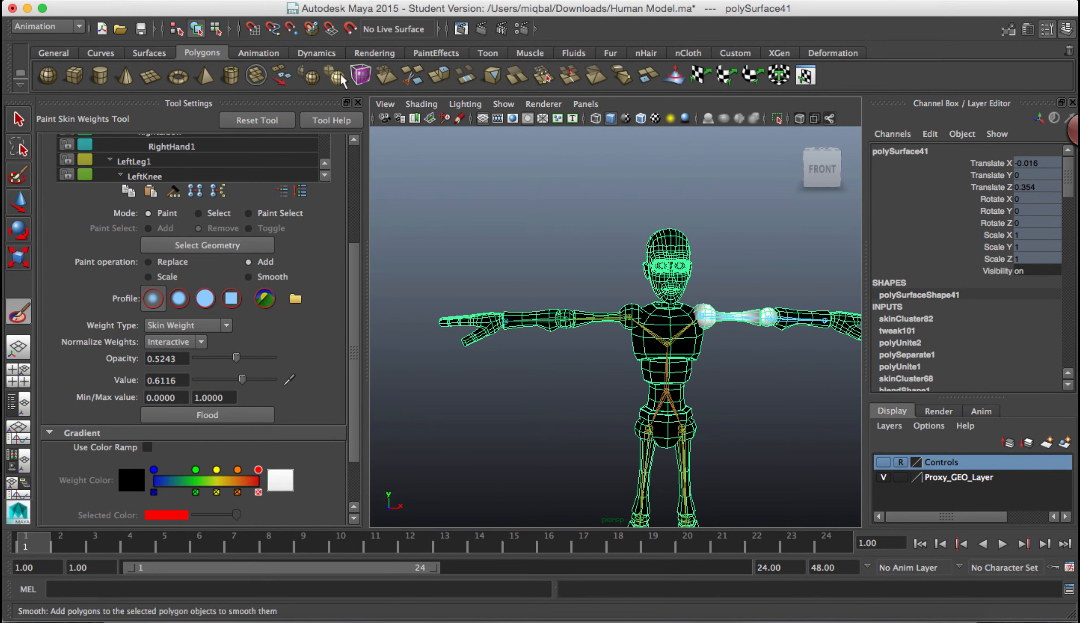
left_click_drag(355, 261, 355, 155)
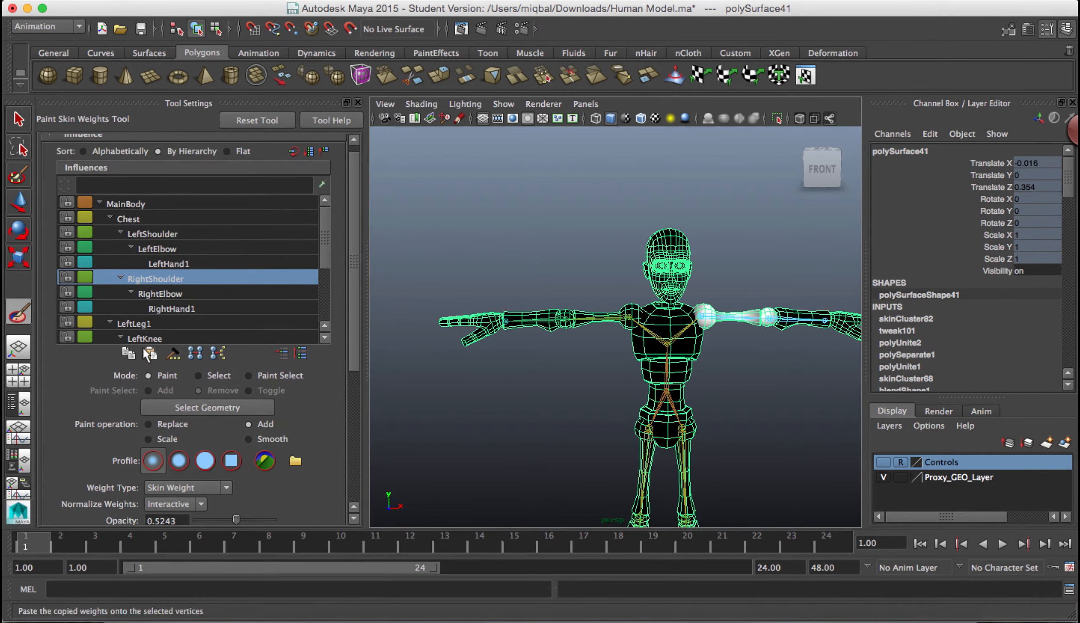
left_click(161, 234)
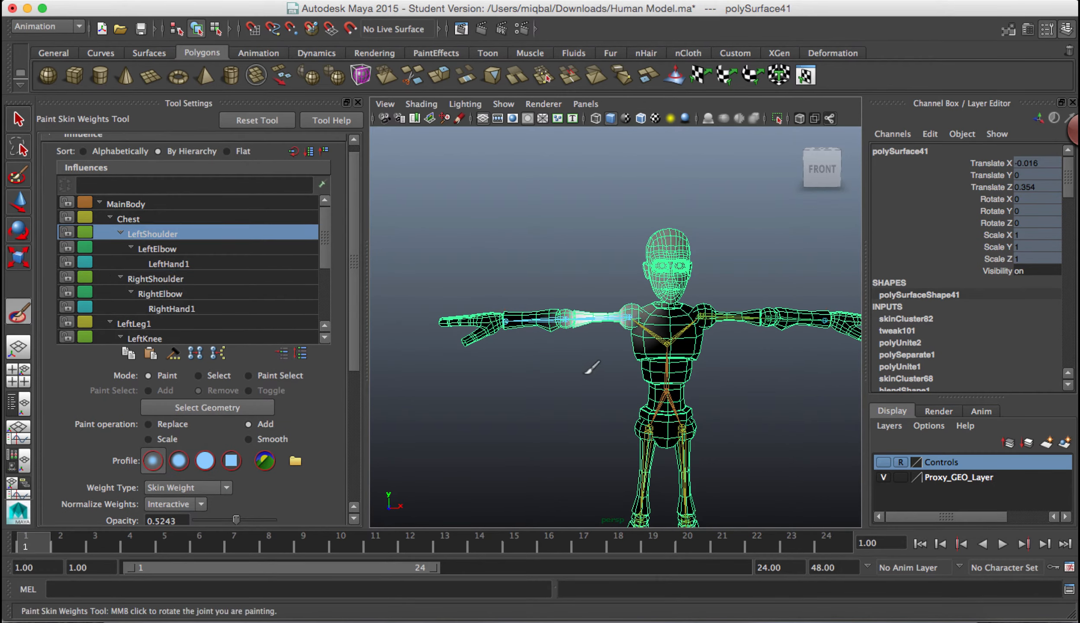
scroll(591, 368, "up", 5)
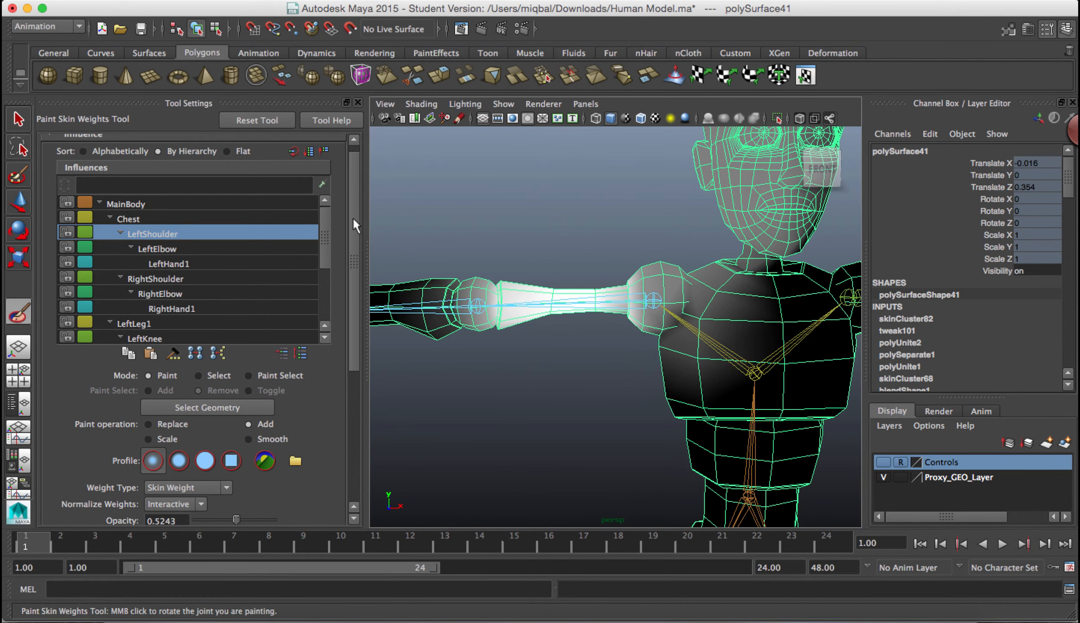
- Clear the LeftShoulder weights by setting the value to 0 in Paint Select mode, and return to Paint mode
scroll(351, 218, "down", 5)
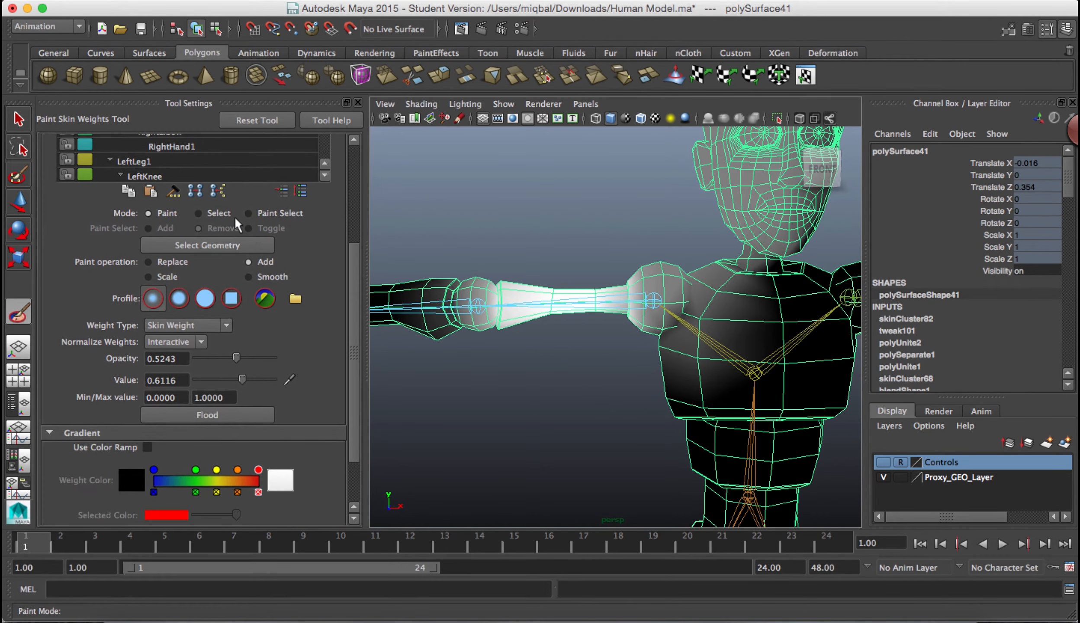
left_click(263, 210)
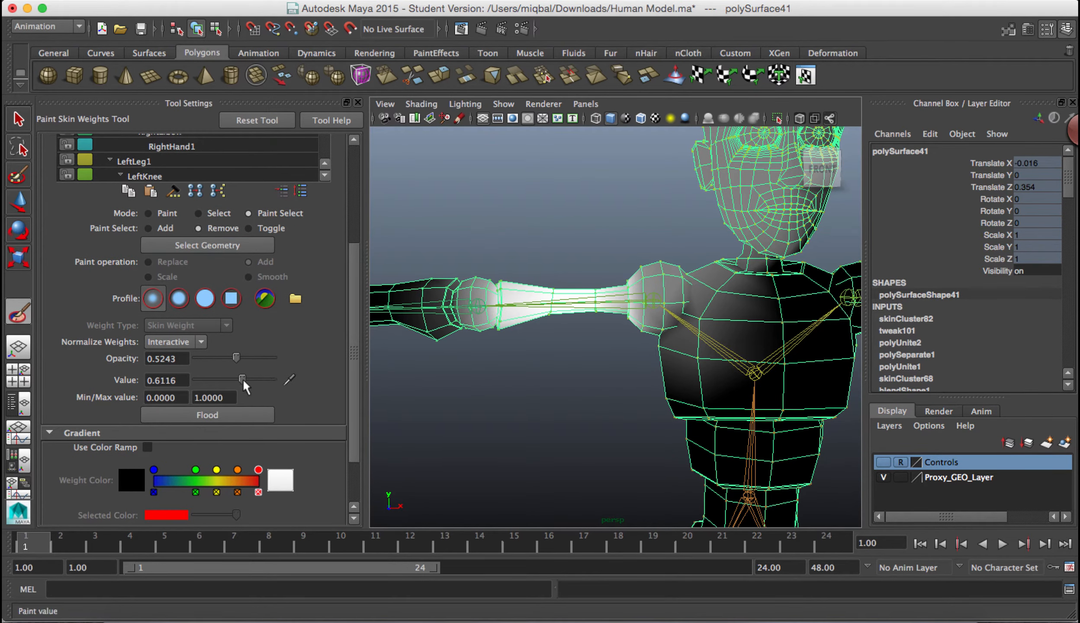
left_click_drag(242, 377, 145, 375)
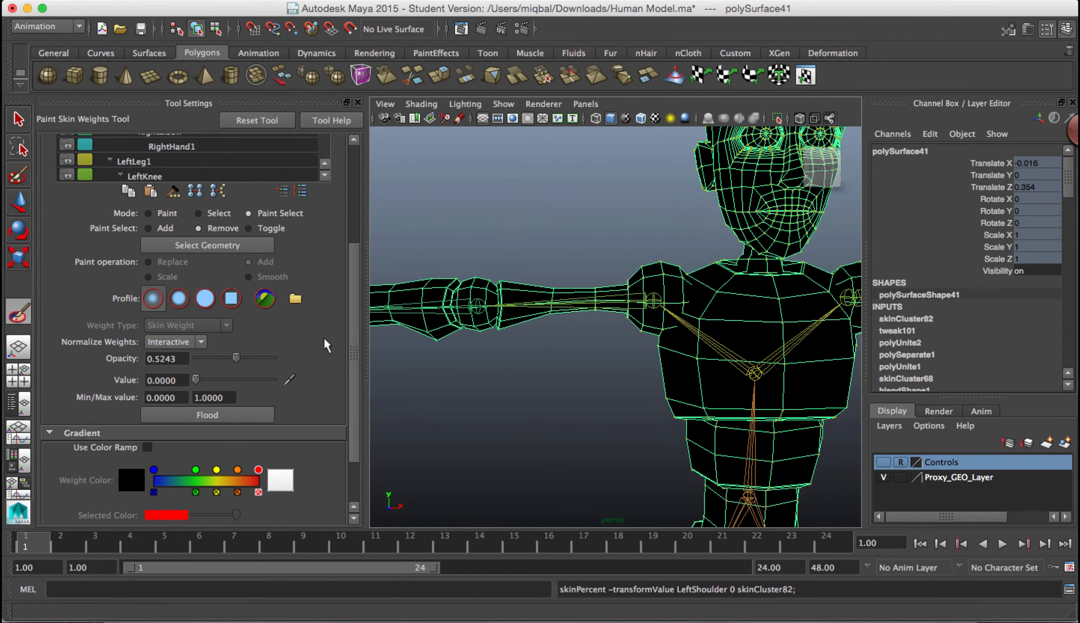
mouse_move(356, 285)
left_mouse_down()
mouse_move(341, 247)
mouse_move(347, 276)
left_mouse_up()
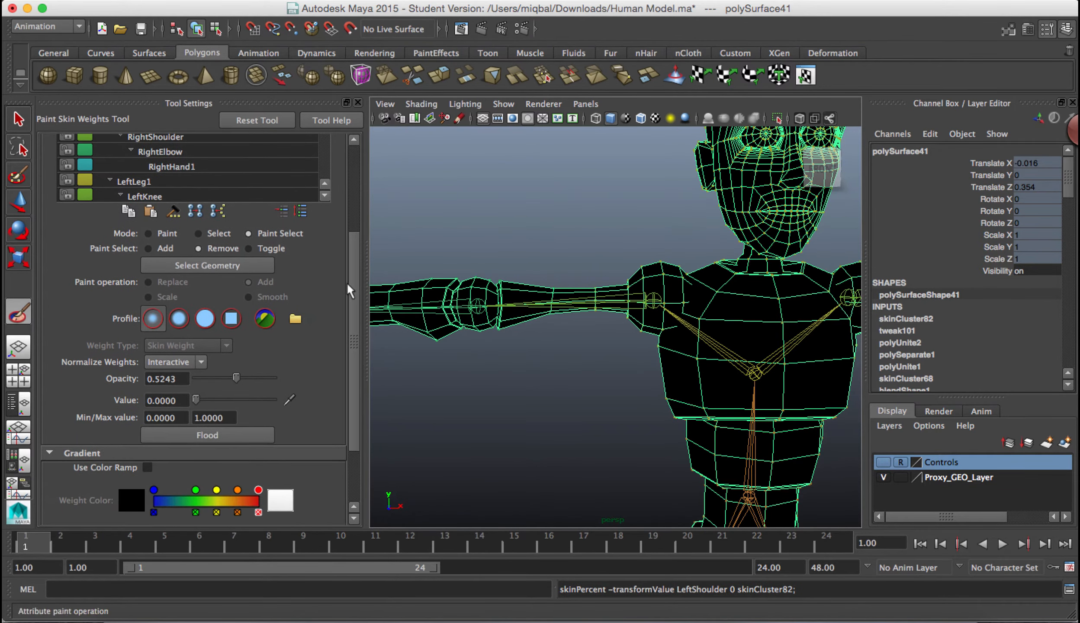
mouse_move(628, 341)
right_mouse_down("alt")
mouse_move(691, 361)
mouse_move(619, 355)
right_mouse_up("alt")
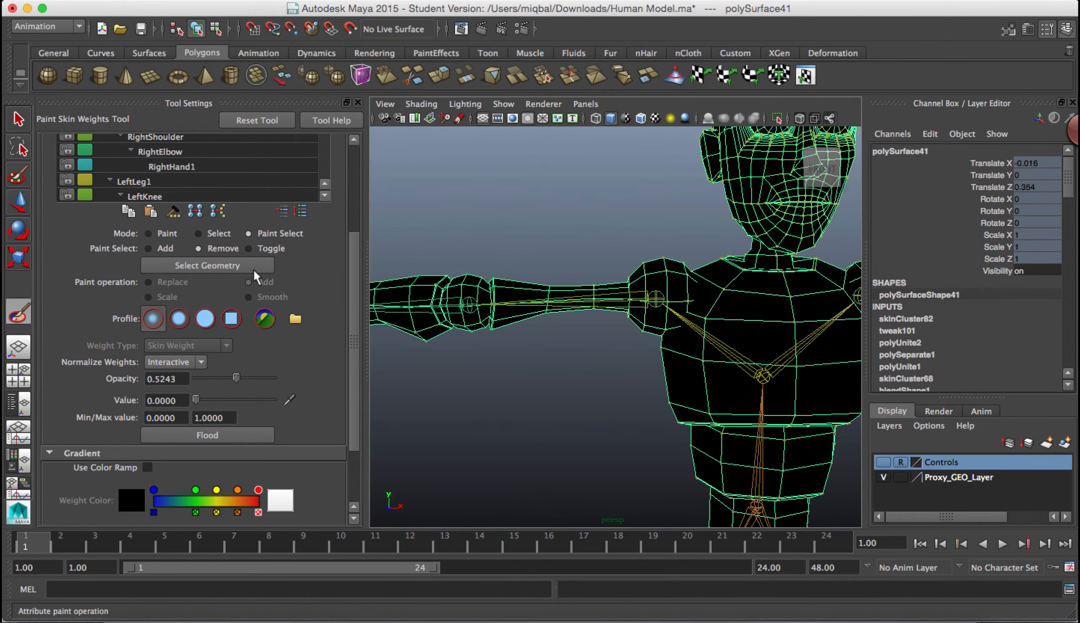
left_click(159, 233)
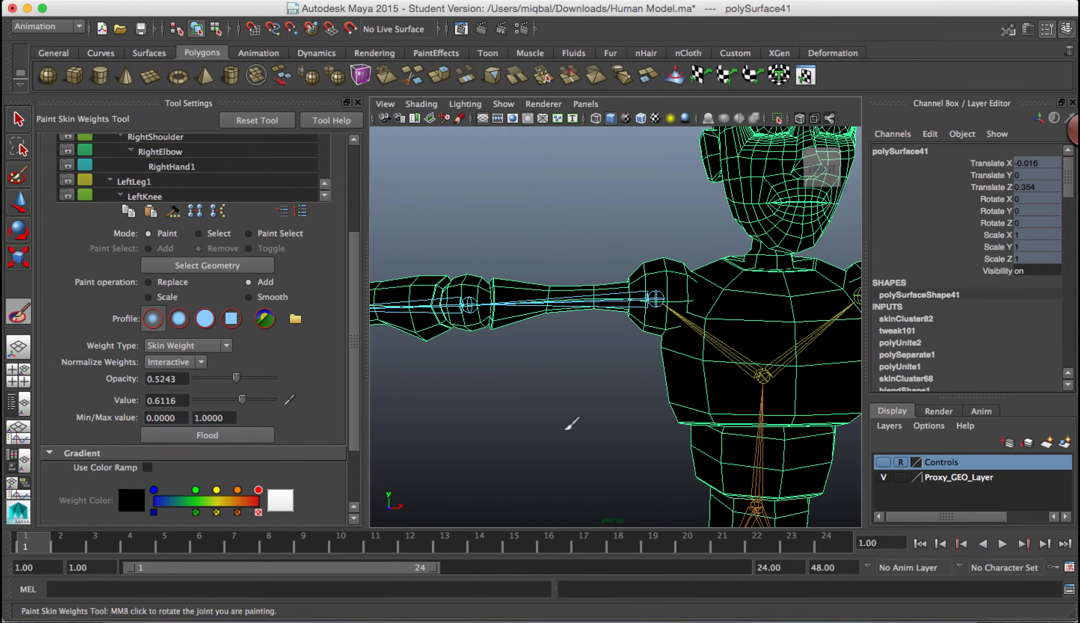
- Paint LeftShoulder weight with the Add operation over the shoulder ball, the back of the upper arm and the elbow ball
mouse_move(656, 301)
left_mouse_down()
mouse_move(645, 288)
mouse_move(588, 298)
left_mouse_up()
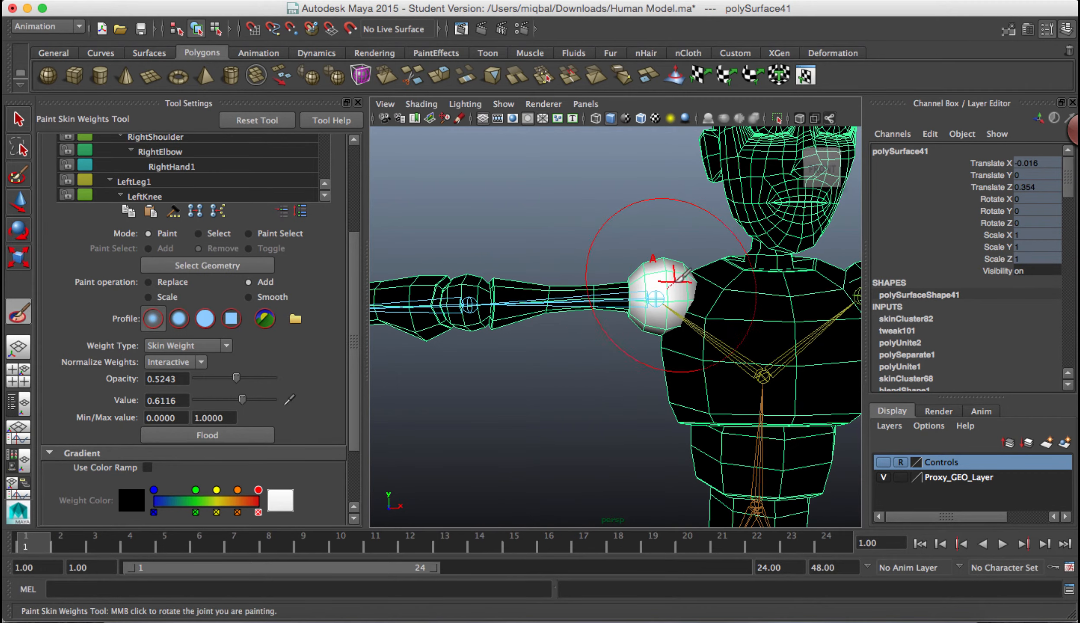
left_click_drag(466, 396, 728, 416, "alt")
mouse_move(728, 415)
right_mouse_down("alt")
mouse_move(718, 379)
mouse_move(836, 426)
mouse_move(818, 420)
right_mouse_up("alt")
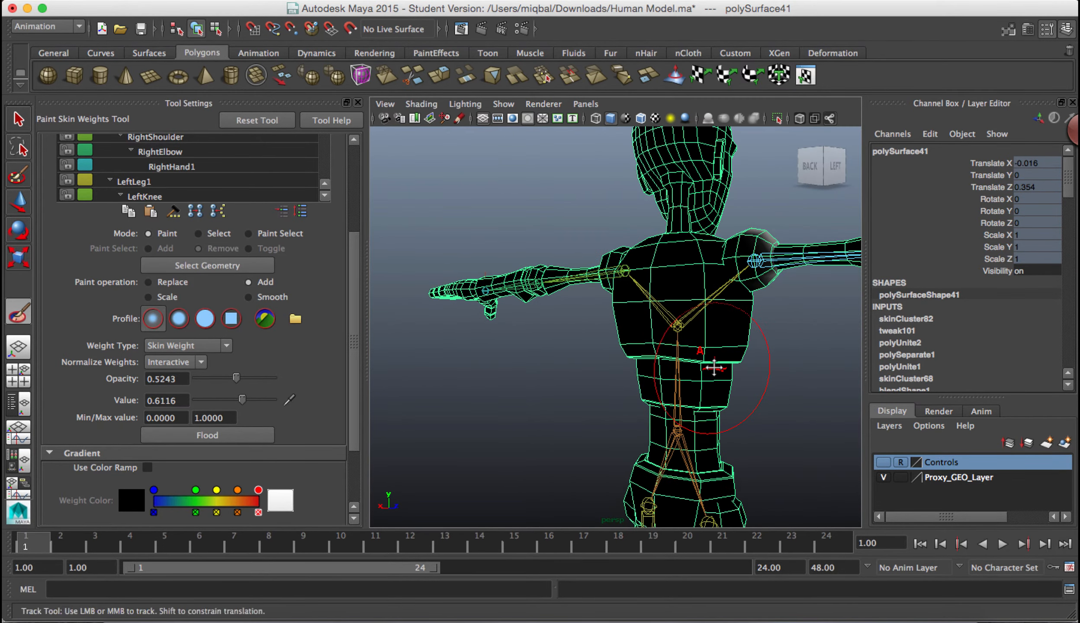
middle_click_drag(714, 367, 503, 391, "alt")
left_click_drag(503, 391, 748, 392, "alt")
middle_click_drag(552, 330, 823, 433, "alt")
mouse_move(484, 303)
left_mouse_down()
mouse_move(506, 289)
mouse_move(484, 308)
mouse_move(502, 258)
mouse_move(698, 302)
left_mouse_up()
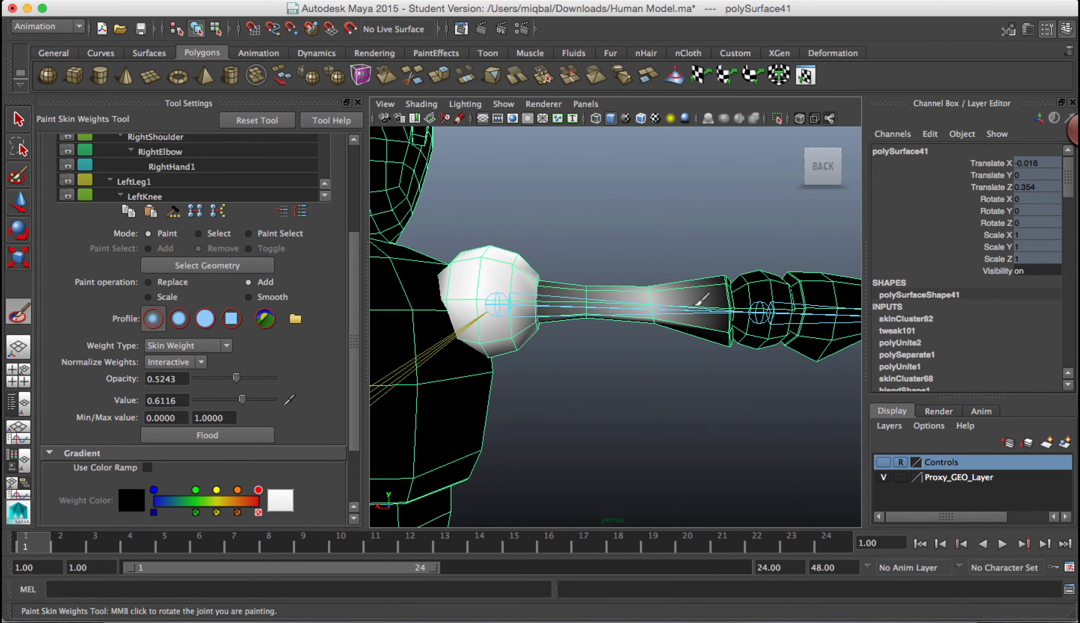
left_click_drag(783, 297, 753, 309)
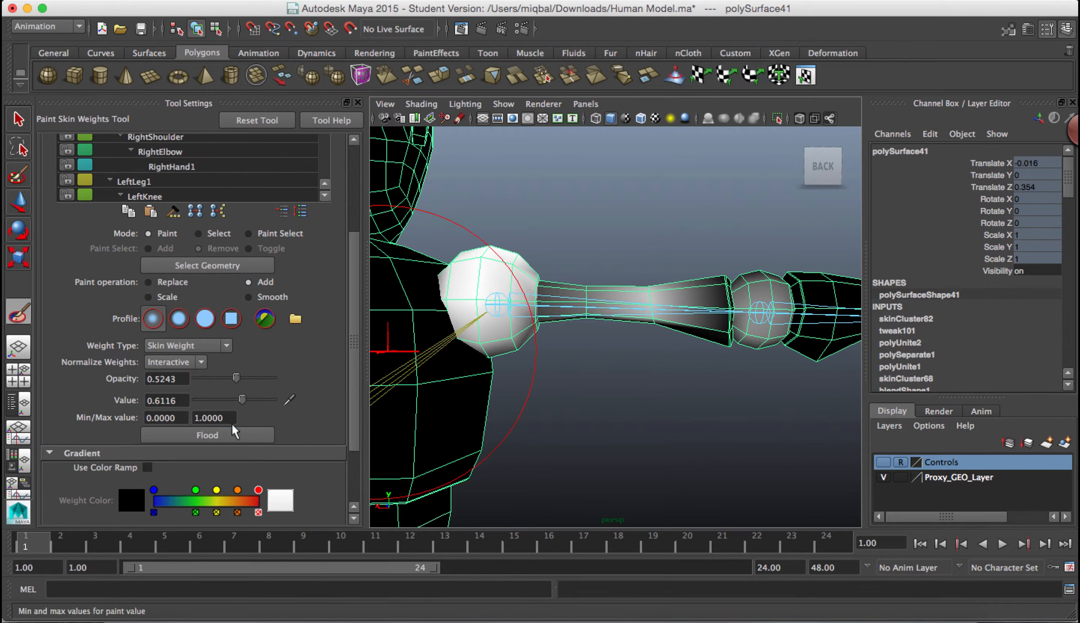
- Set the paint value to 1, strengthen the LeftShoulder weight on the elbow ball and undo the excess strokes
left_click_drag(240, 394, 274, 397)
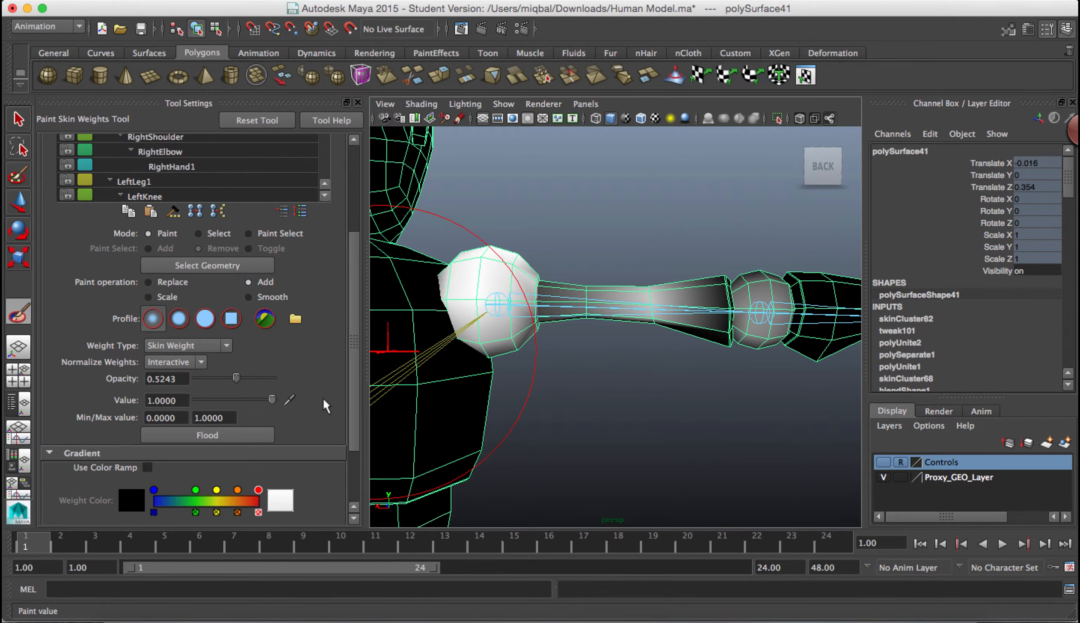
mouse_move(751, 298)
left_mouse_down()
mouse_move(632, 285)
mouse_move(646, 295)
mouse_move(619, 251)
mouse_move(498, 320)
left_mouse_up()
key("z")
key("z")
key("z")
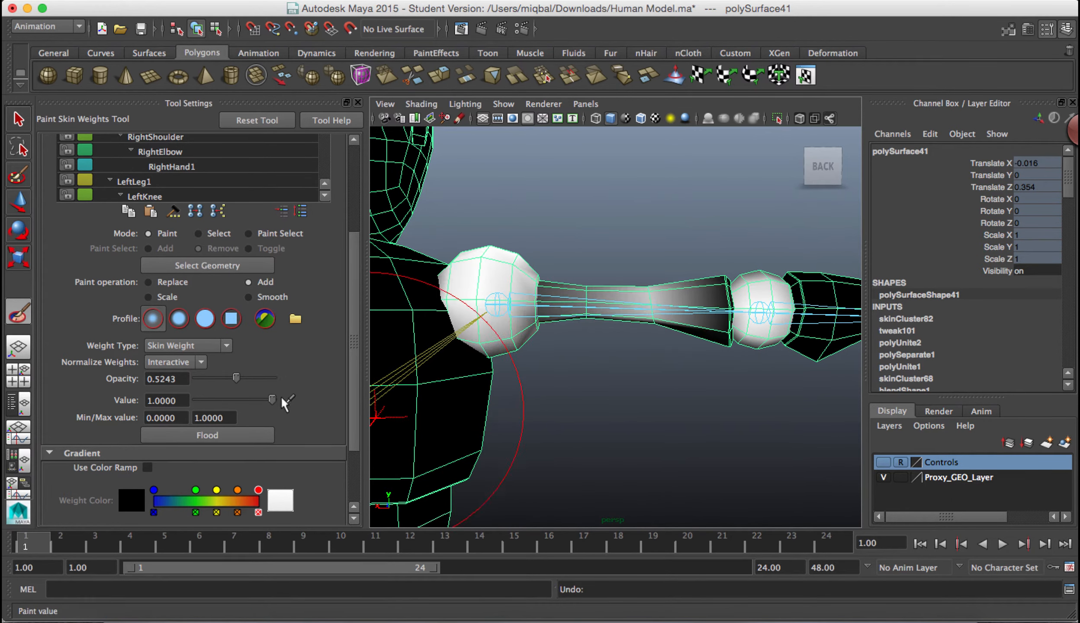
- Set the paint value to about 0.56 and fill in LeftShoulder weight along the upper arm and under the shoulder ball
left_click_drag(272, 399, 239, 397)
mouse_move(533, 301)
left_mouse_down()
mouse_move(675, 305)
mouse_move(731, 365)
left_mouse_up()
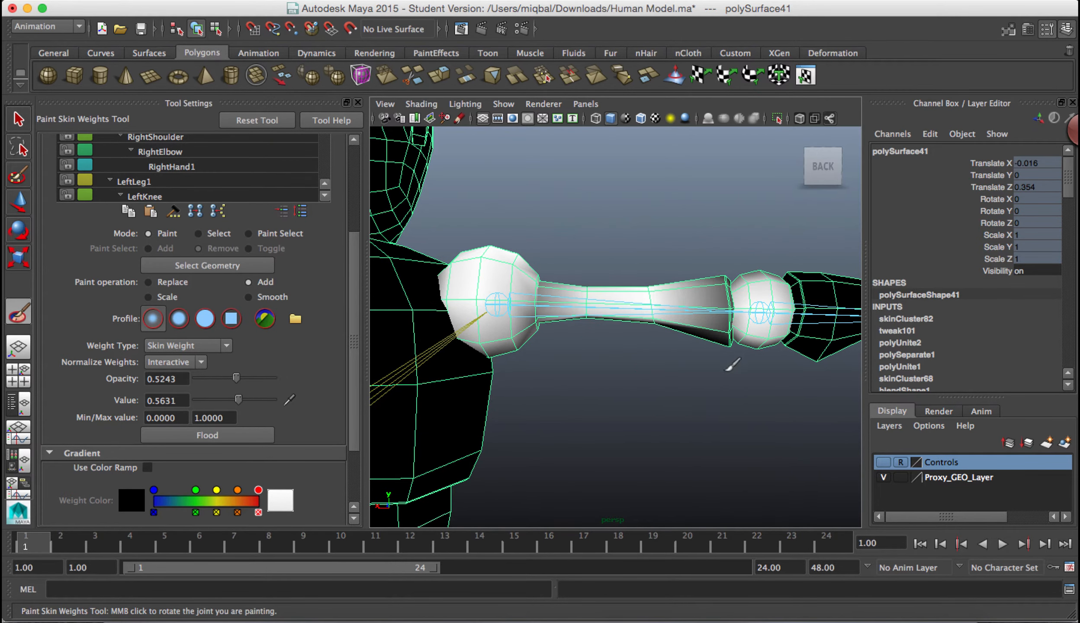
mouse_move(574, 318)
left_mouse_down()
mouse_move(494, 294)
mouse_move(550, 312)
mouse_move(709, 307)
mouse_move(670, 350)
mouse_move(772, 379)
mouse_move(685, 378)
mouse_move(709, 374)
mouse_move(753, 389)
mouse_move(632, 396)
mouse_move(679, 410)
mouse_move(705, 381)
mouse_move(632, 355)
mouse_move(494, 373)
mouse_move(735, 358)
mouse_move(613, 370)
mouse_move(523, 352)
left_mouse_up()
- Check the painted arm from the front, then select the LeftShoulder joint and rotate it slightly to test the deformation
right_click_drag(767, 390, 636, 379, "alt")
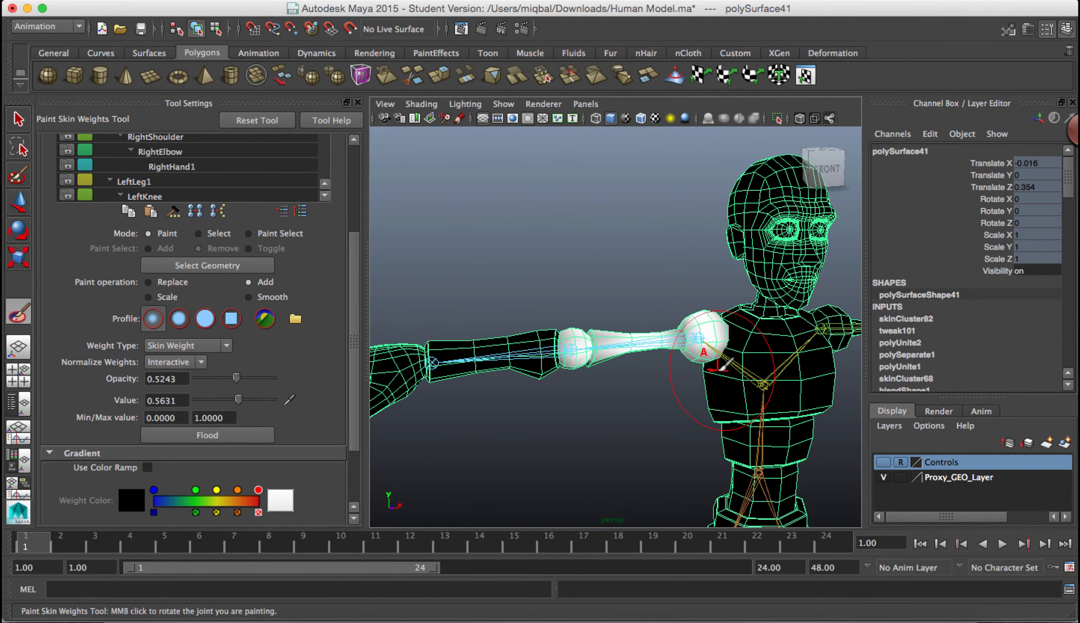
left_click_drag(706, 364, 661, 381, "alt")
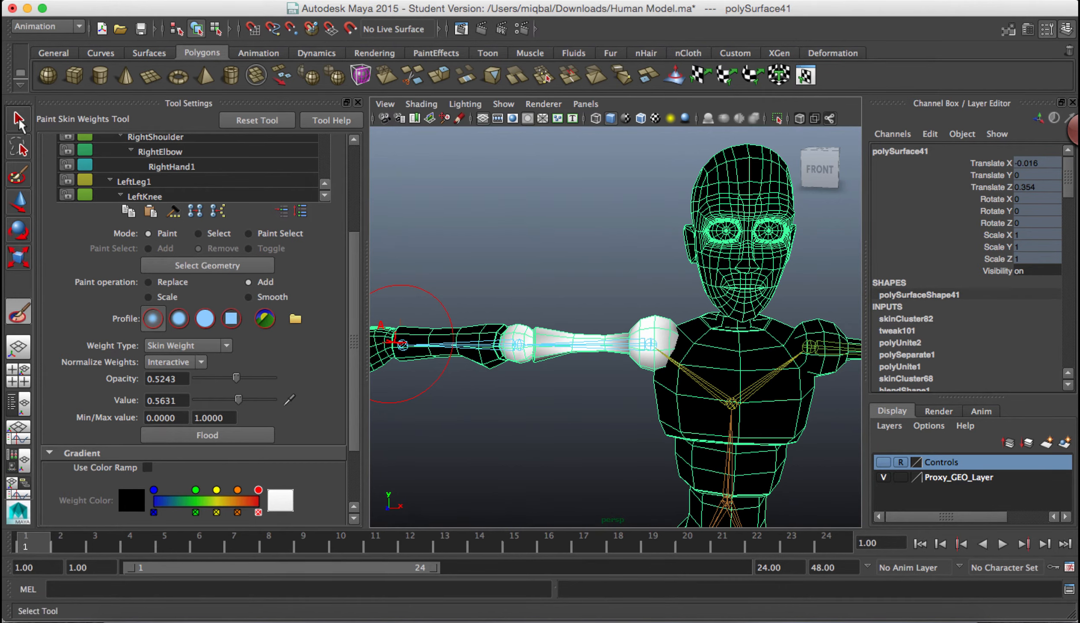
left_click(18, 120)
left_click(639, 356)
key("w")
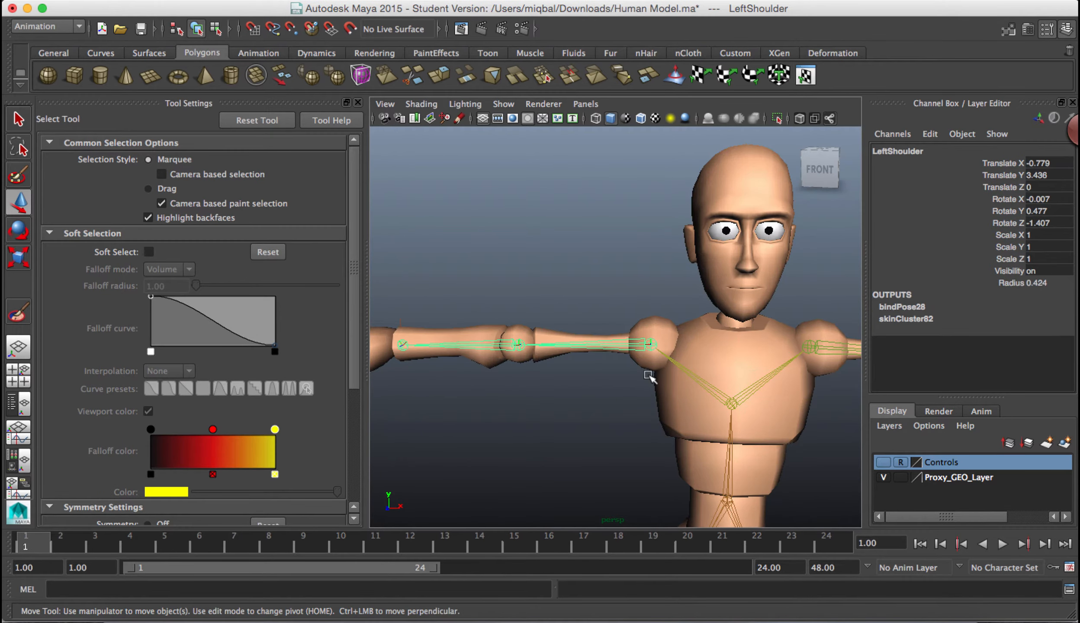
key("e")
left_click_drag(587, 299, 611, 463)
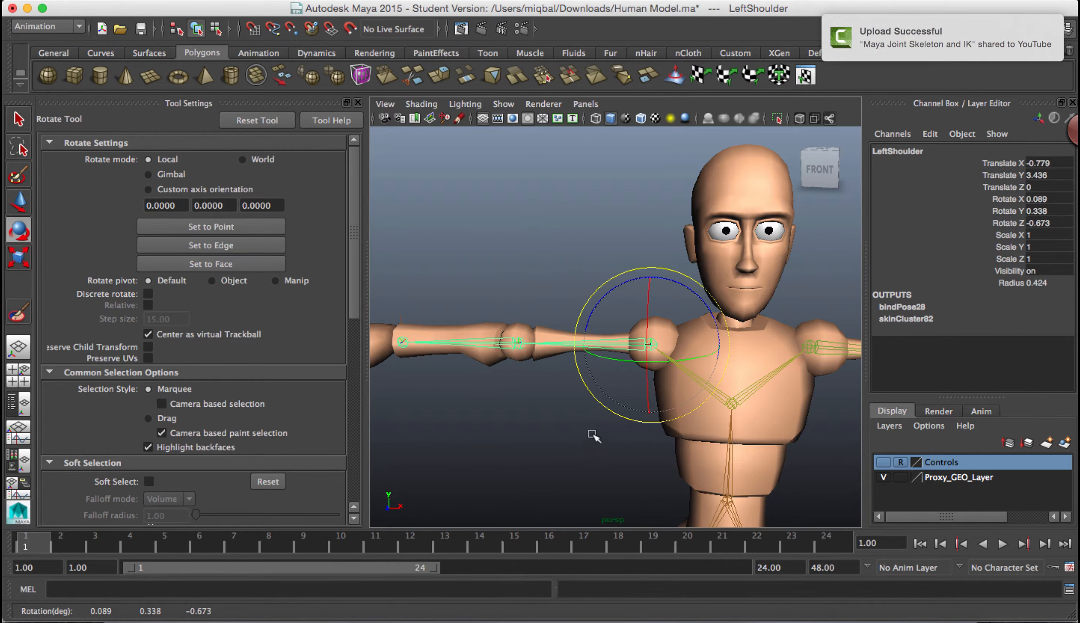
- Move the RightHandikHandle2 handle at the painted arm's wrist to test the deformation, and undo the move
right_click_drag(592, 435, 513, 411, "alt")
middle_click_drag(513, 410, 527, 408, "alt")
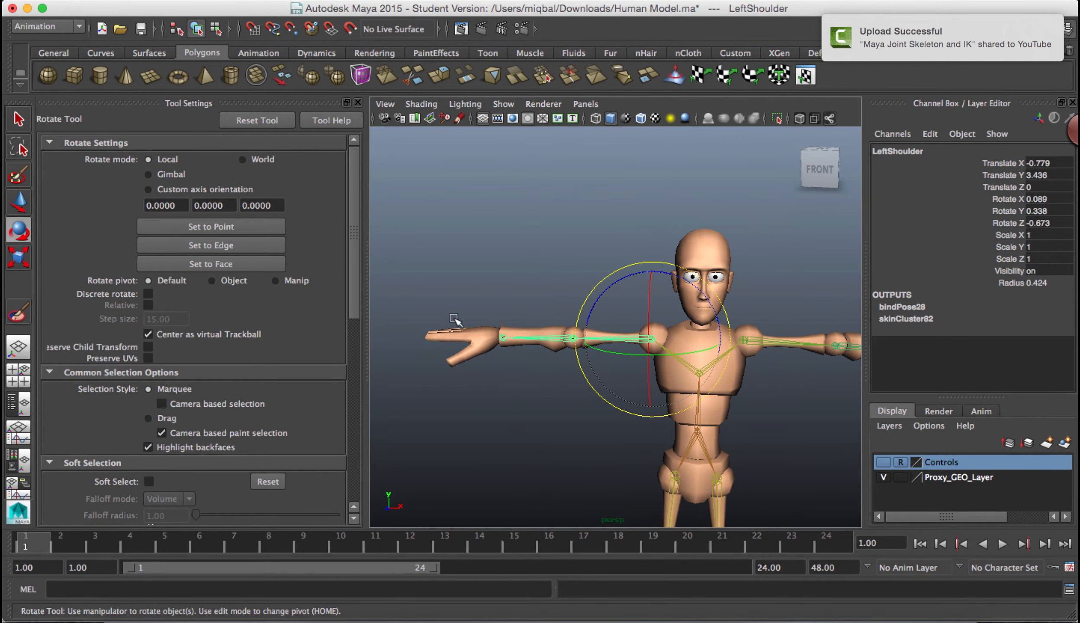
left_click(504, 336)
key("w")
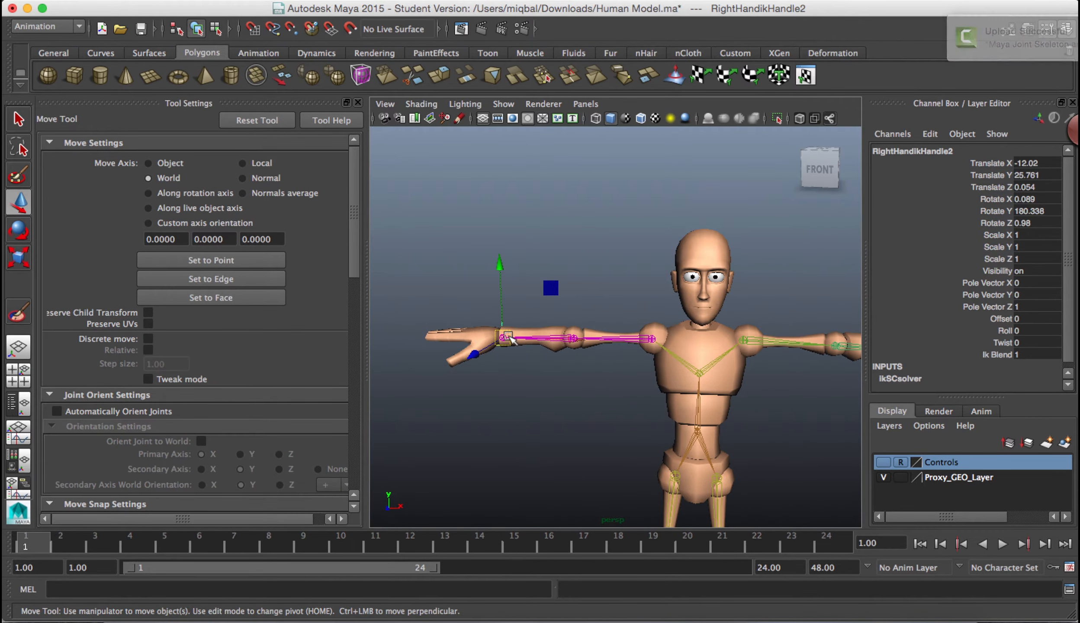
mouse_move(504, 337)
left_mouse_down()
mouse_move(564, 342)
mouse_move(516, 338)
mouse_move(636, 311)
mouse_move(502, 337)
left_mouse_up()
key("ctrl+z")
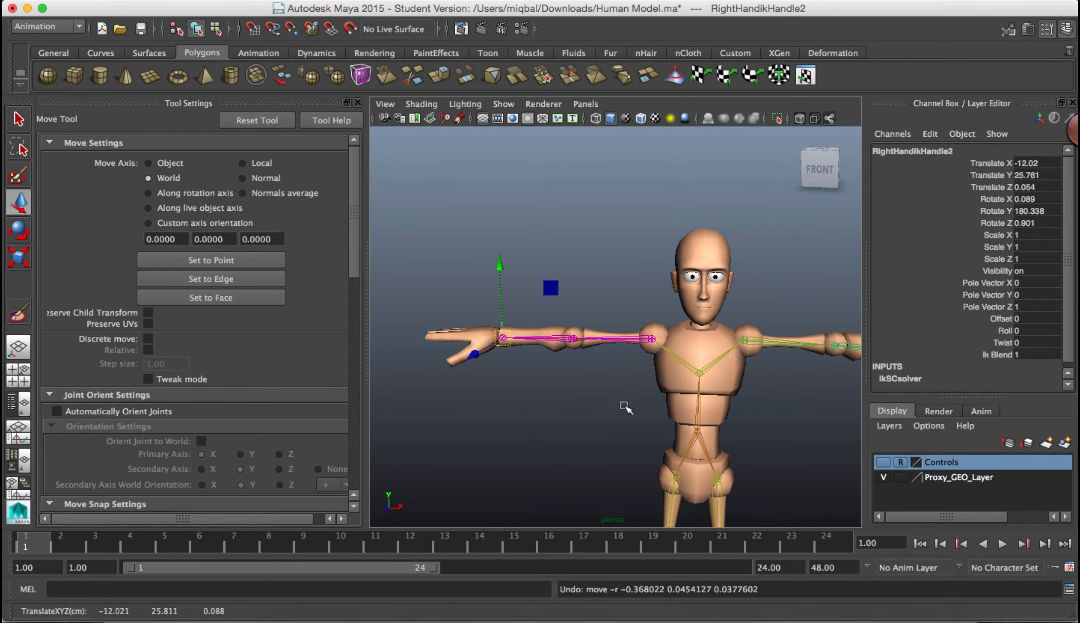
- Select the RightHand1 joint and look over the whole figure from the front
middle_click_drag(735, 384, 593, 326, "alt")
right_click_drag(704, 357, 648, 361, "alt")
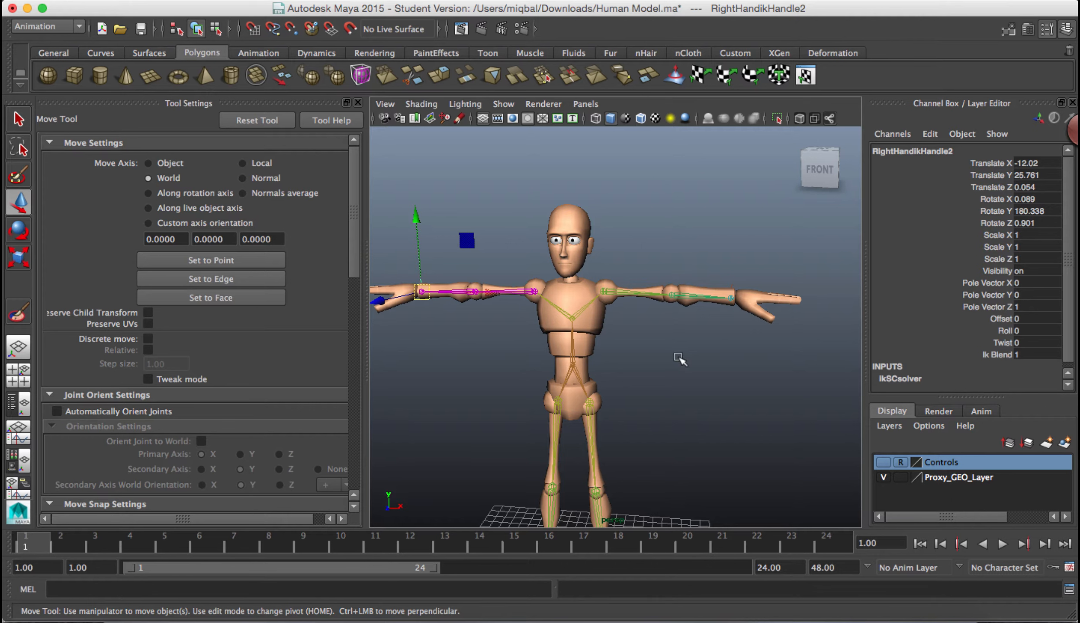
left_click(728, 302)
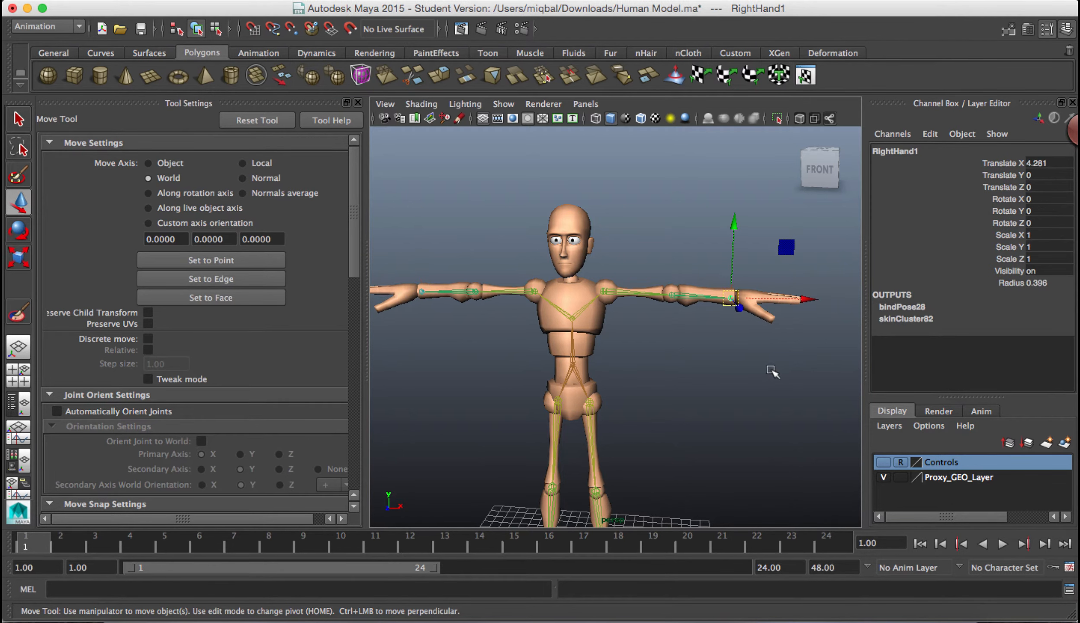
scroll(753, 378, "down", 5)
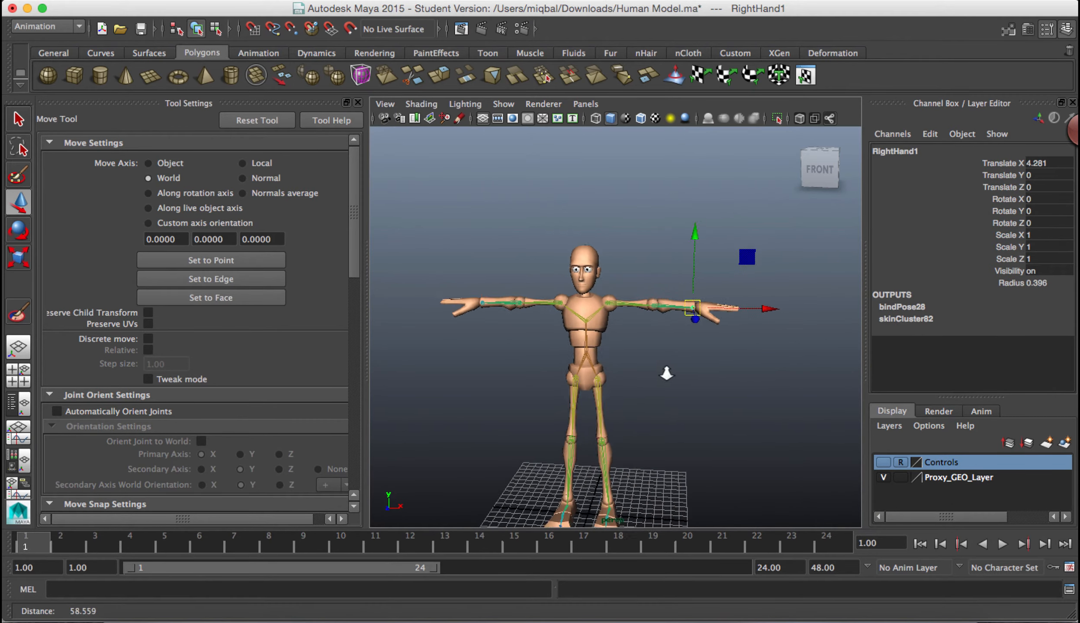
left_click_drag(662, 386, 711, 418, "alt")
scroll(692, 392, "down", 4)
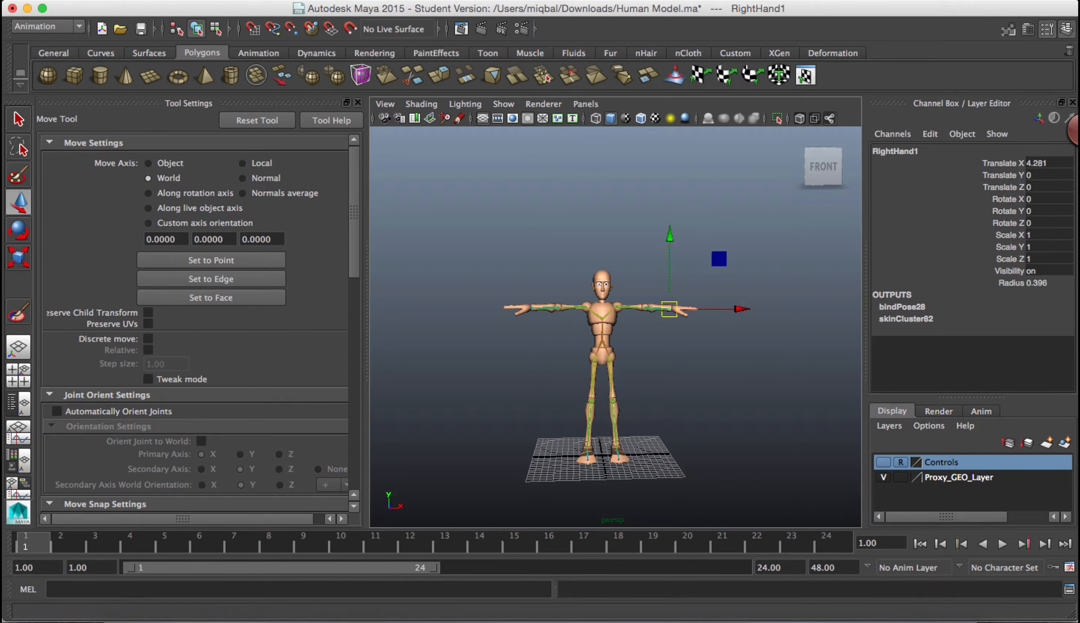
- Create a NURBS circle in the front view beside the figure, at about X -24.3, Y 20.7
left_click(200, 3)
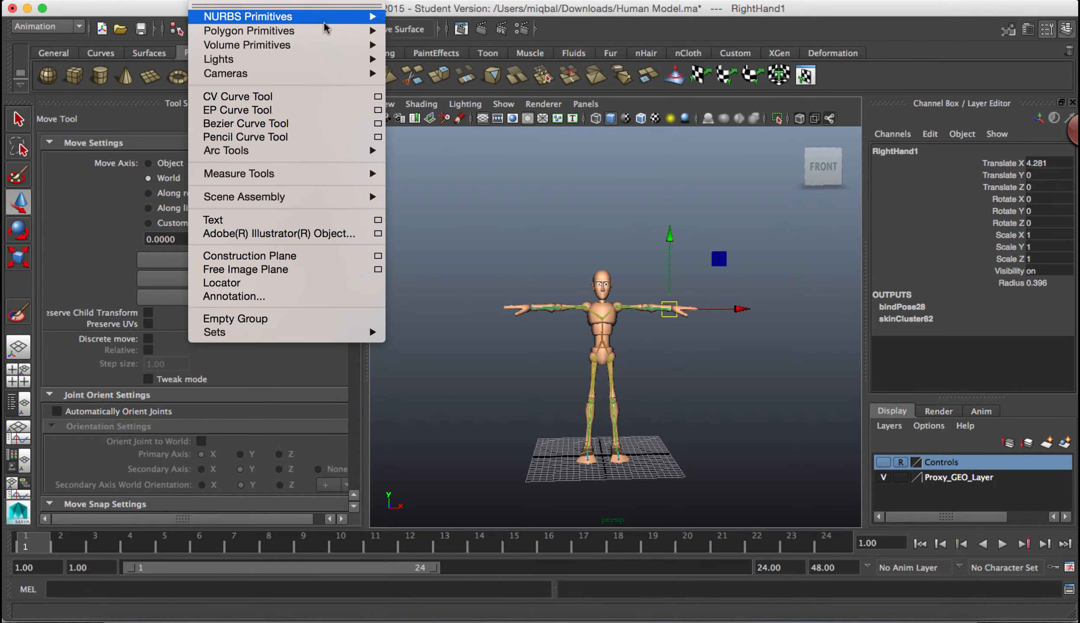
mouse_move(327, 17)
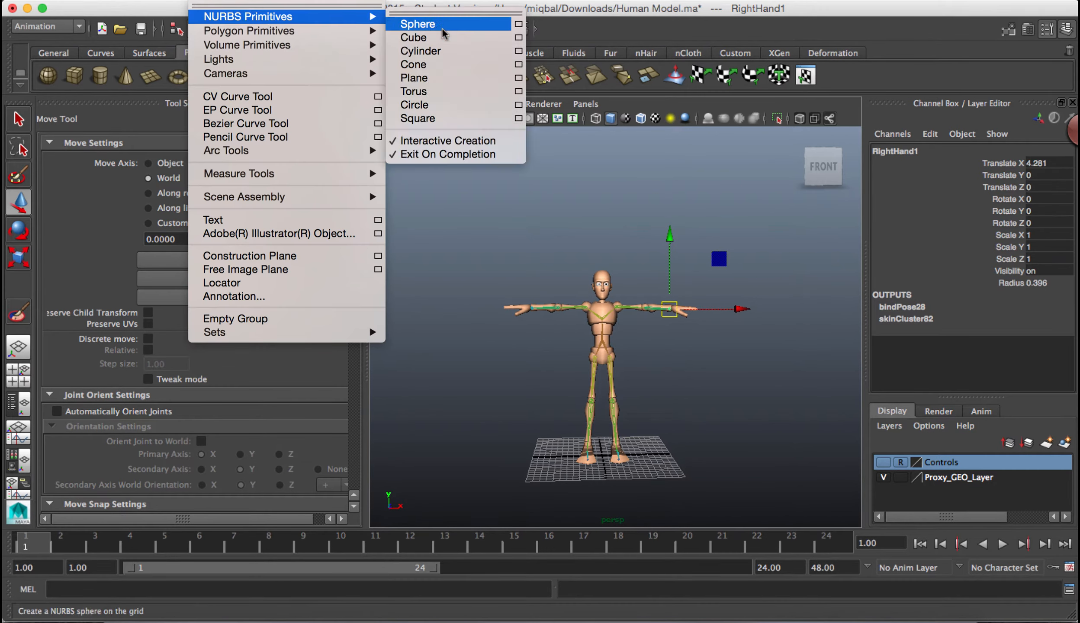
left_click(455, 106)
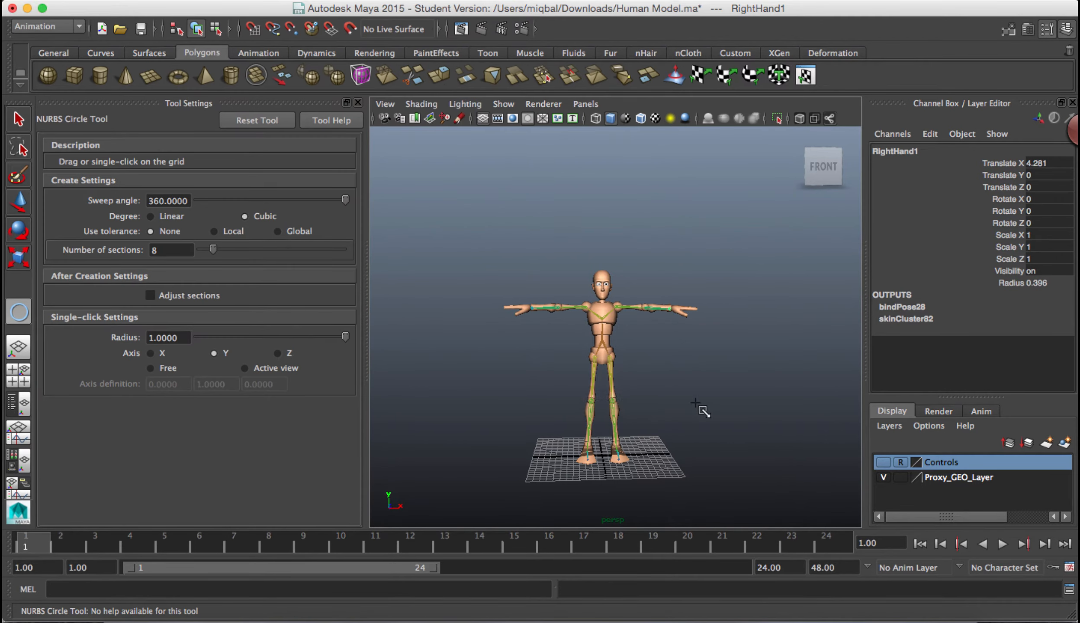
key("space")
key("space")
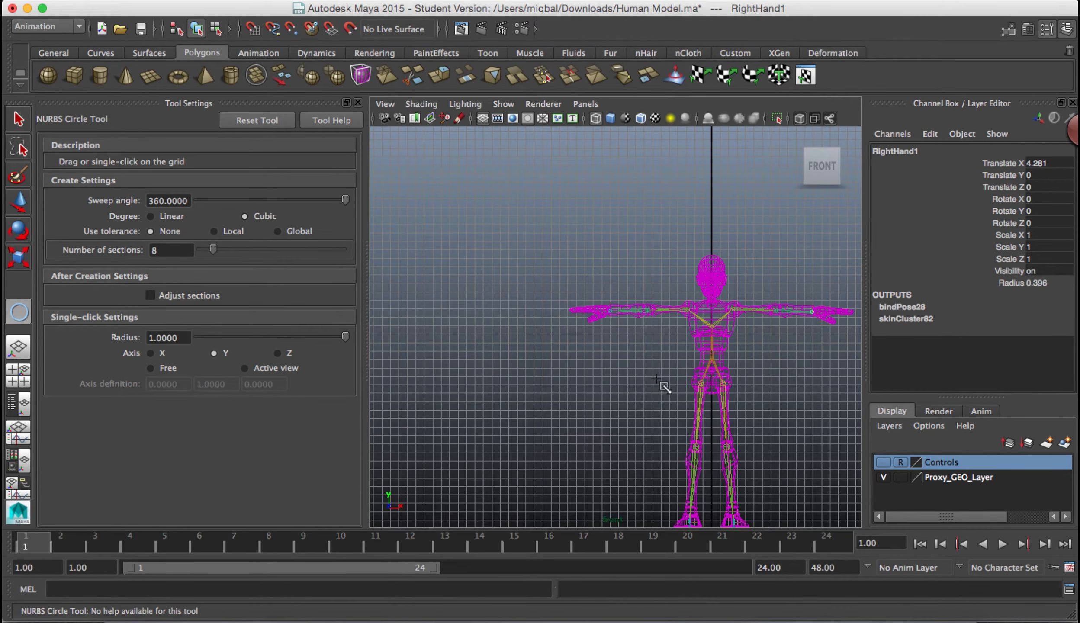
left_click(505, 354)
key("w")
key("space")
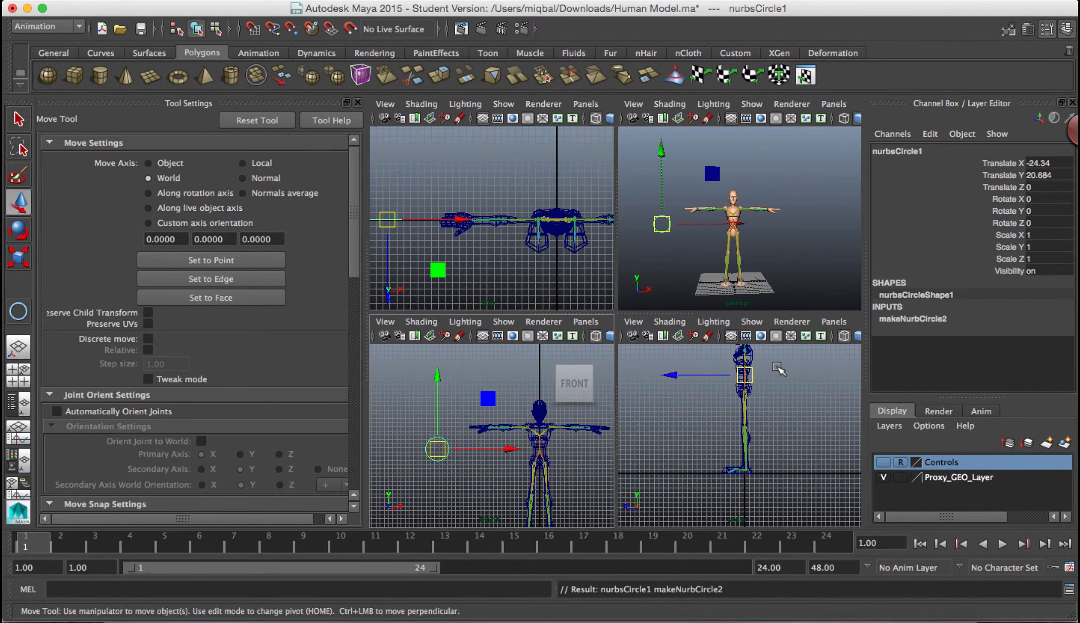
- Enlarge the perspective view to fill the workspace, activate the Rotate tool and close the Tool Settings
key("space")
key("e")
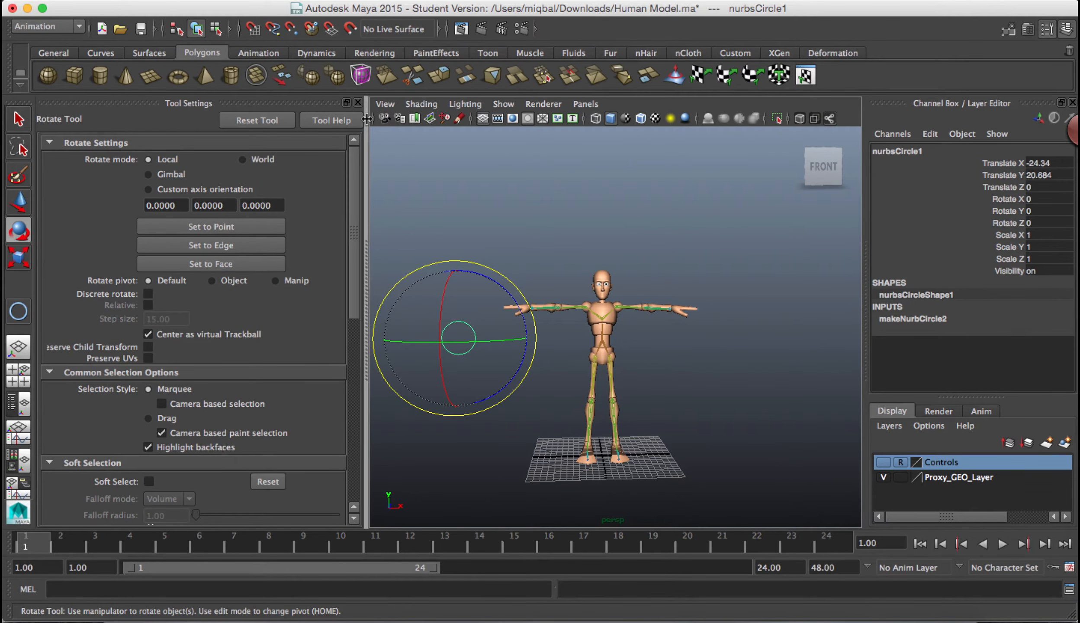
left_click(358, 102)
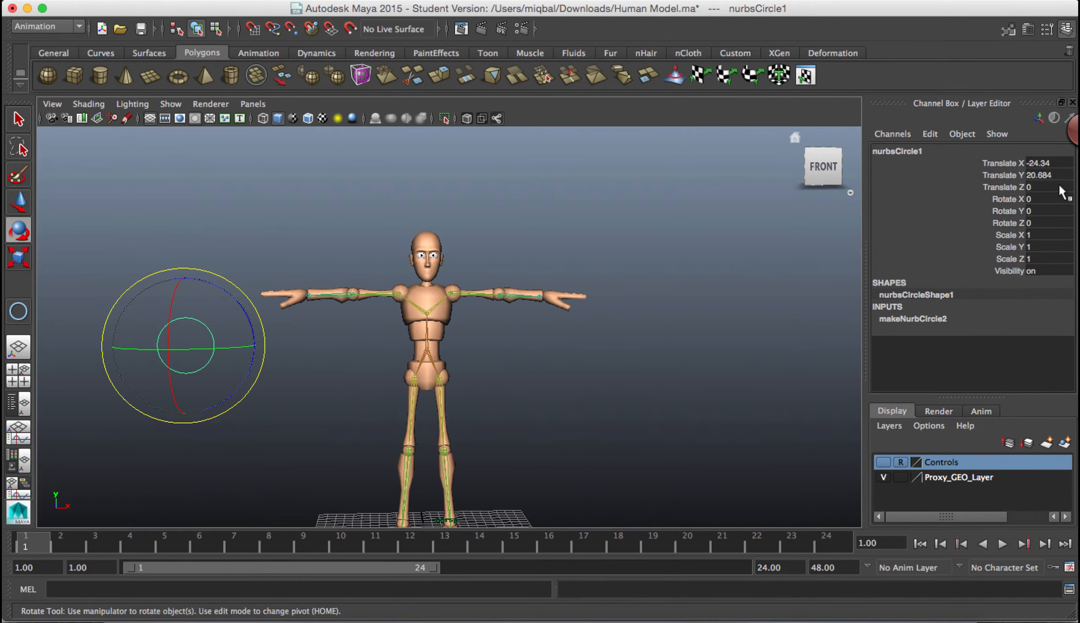
- Try rotating the NURBS circle 90 degrees about Y, then 90 degrees about Z, undoing each rotation
double_click(1043, 211)
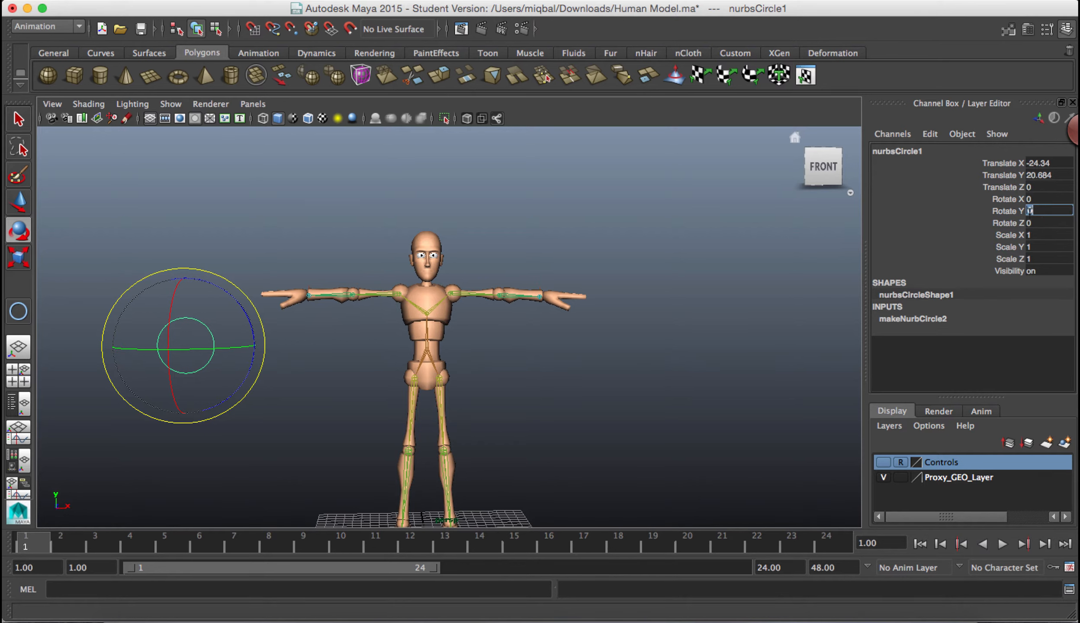
type("90")
key("Return")
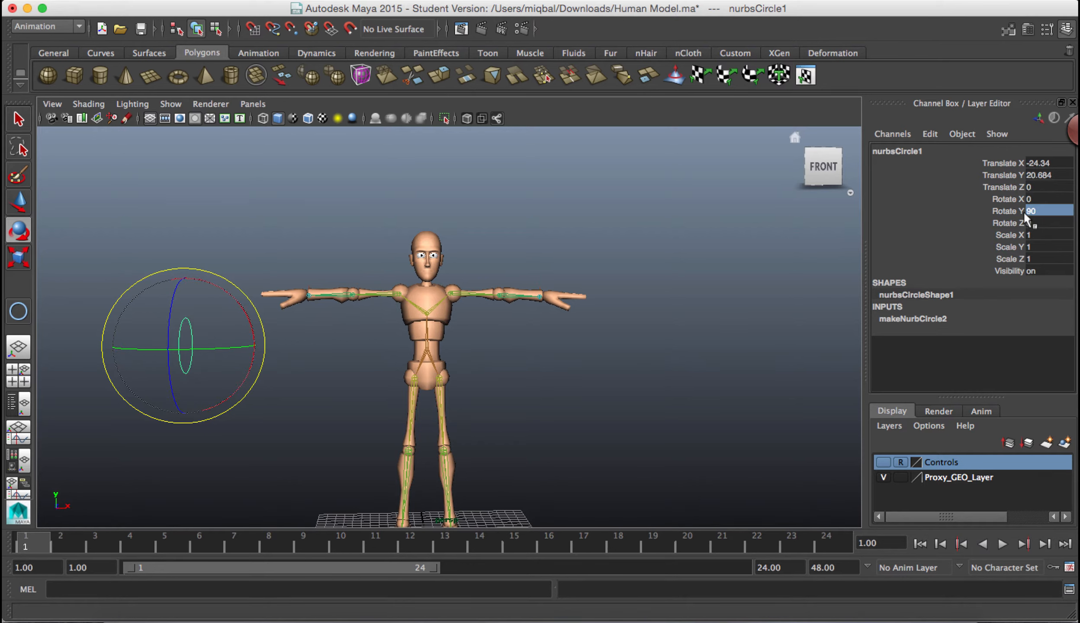
key("ctrl+z")
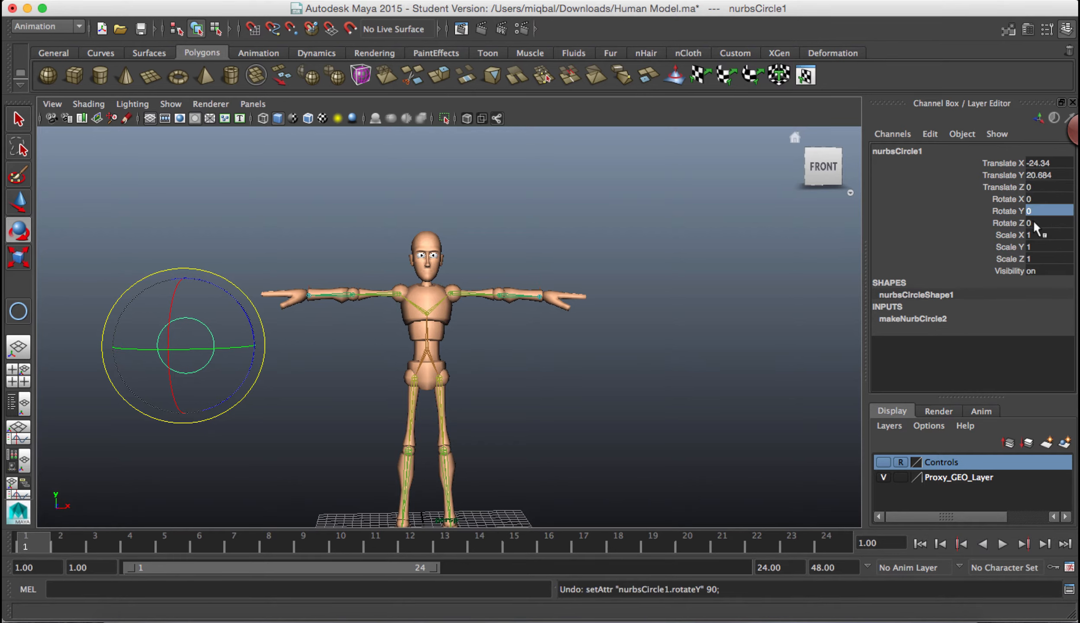
key("Tab")
type("90")
key("Return")
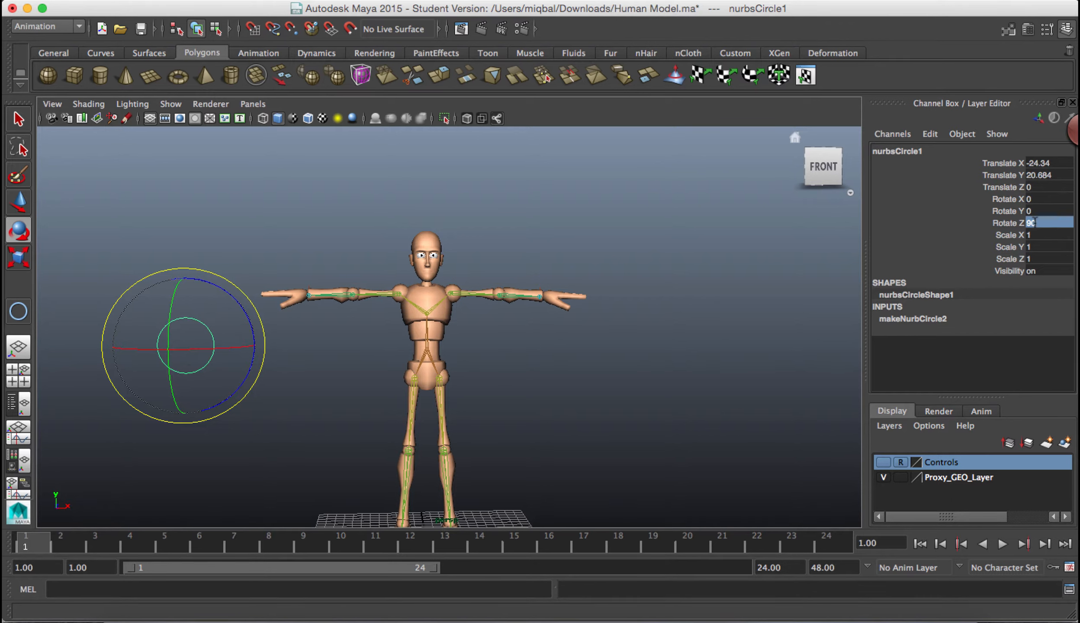
key("ctrl+z")
- Set the circle's Rotate X to 90 and move it along X to the figure's waist, at about X -0.36
left_click(1062, 197)
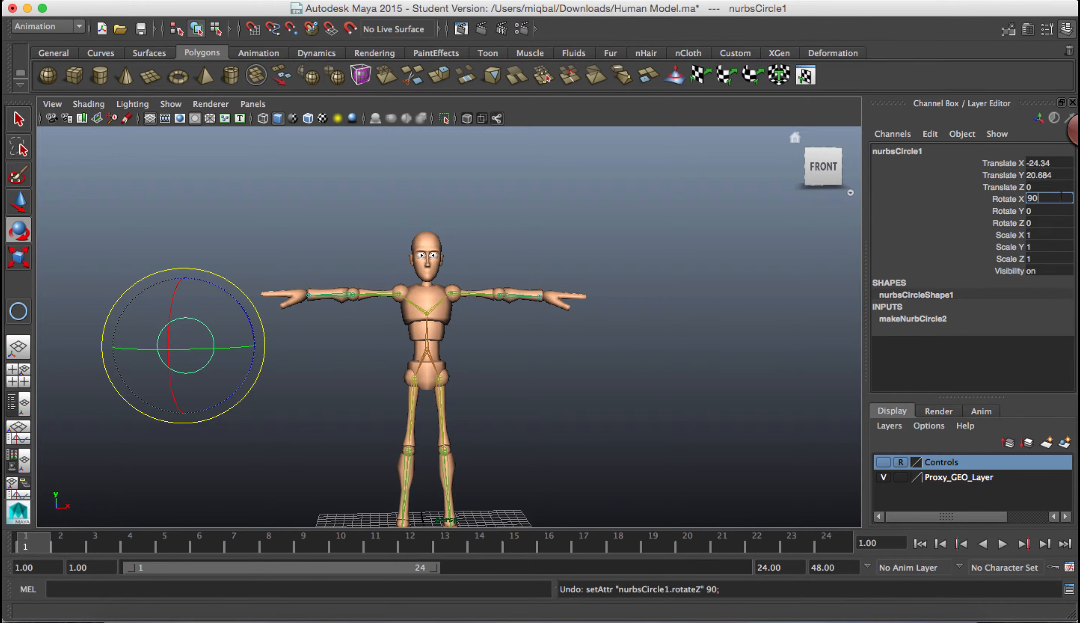
key("Return")
key("w")
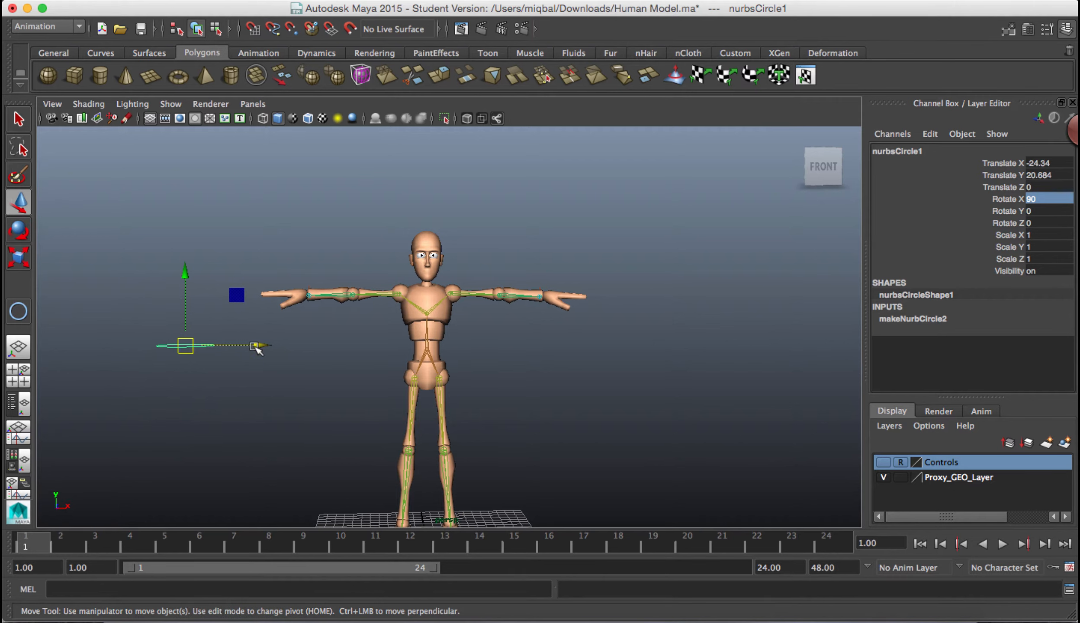
left_click_drag(250, 345, 467, 345)
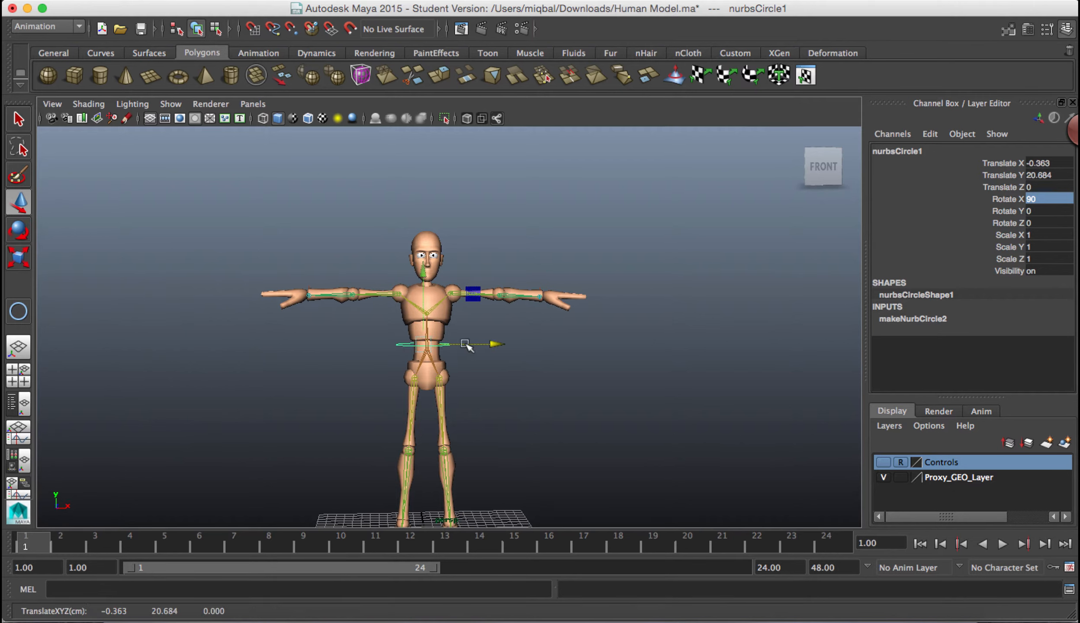
mouse_move(533, 389)
left_mouse_down("alt")
mouse_move(548, 439)
mouse_move(518, 451)
mouse_move(523, 398)
left_mouse_up("alt")
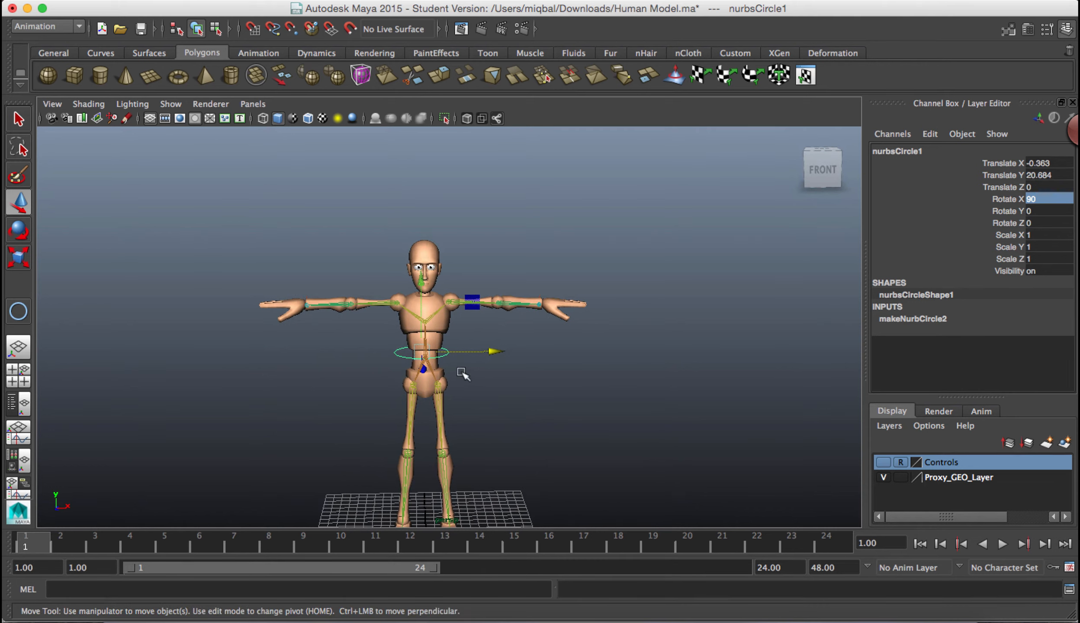
- Scale the waist circle uniformly to about 1.53 so it surrounds the figure's waist
key("r")
left_click_drag(422, 353, 446, 361)
mouse_move(563, 385)
left_mouse_down("alt")
mouse_move(562, 399)
mouse_move(563, 387)
left_mouse_up("alt")
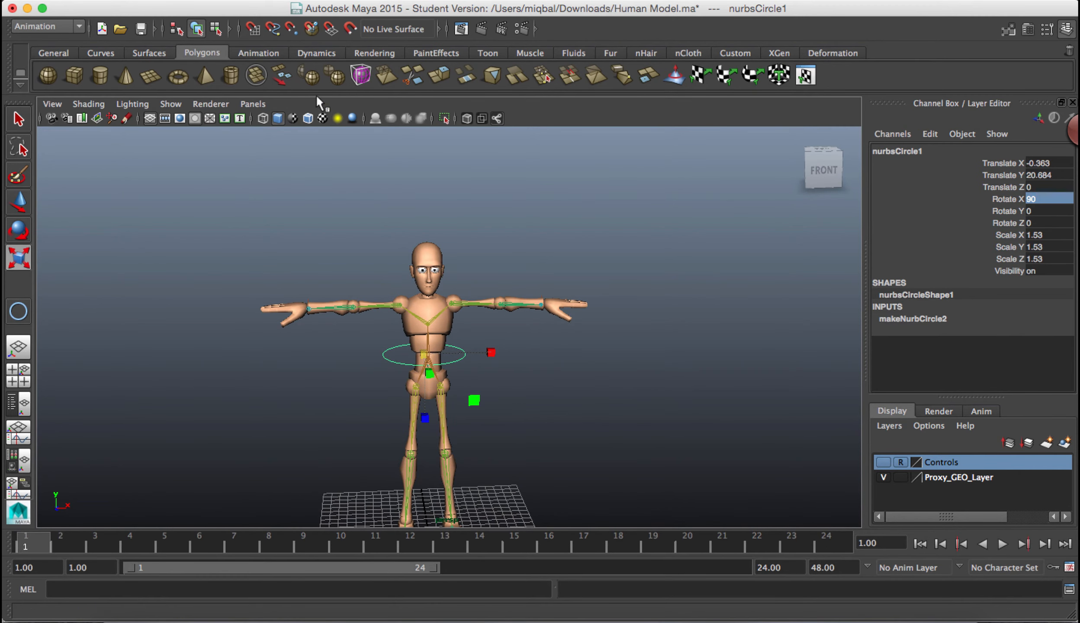
- Enable point snapping and snap the circle onto the MainBody joint at the waist, at X 0.024, Y 20.221
left_click(291, 32)
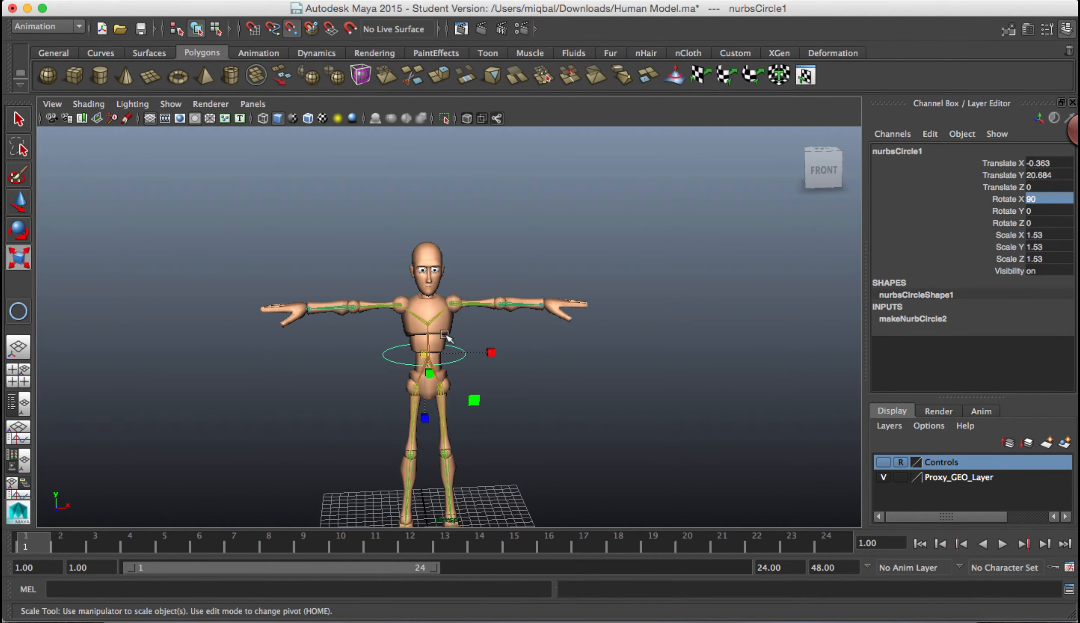
key("w")
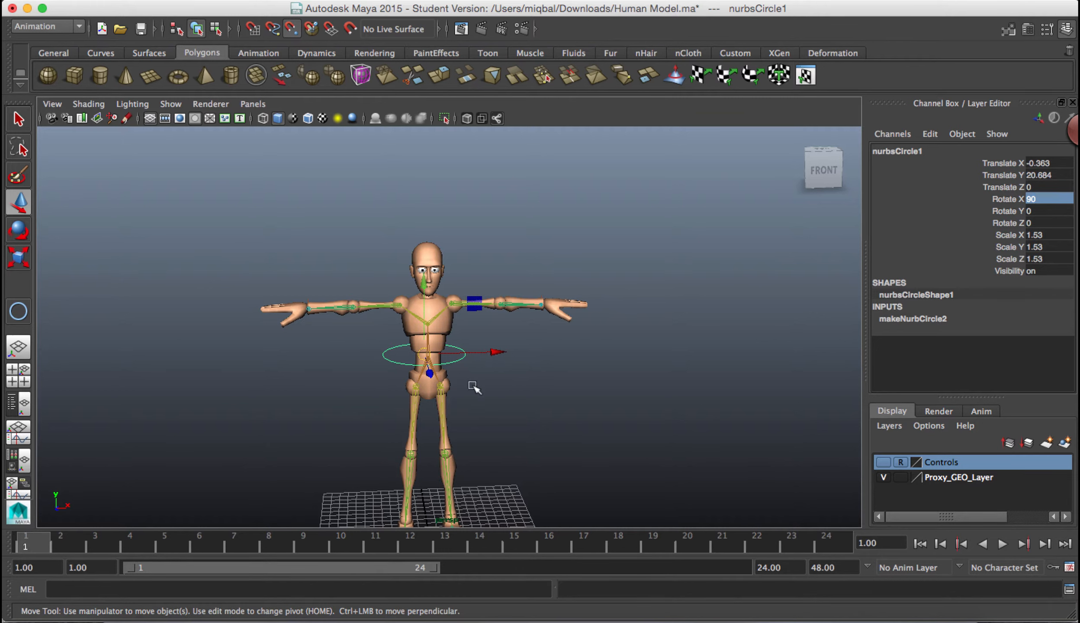
right_click_drag(480, 389, 592, 446, "alt")
left_click_drag(501, 432, 482, 413, "alt")
left_click(399, 354)
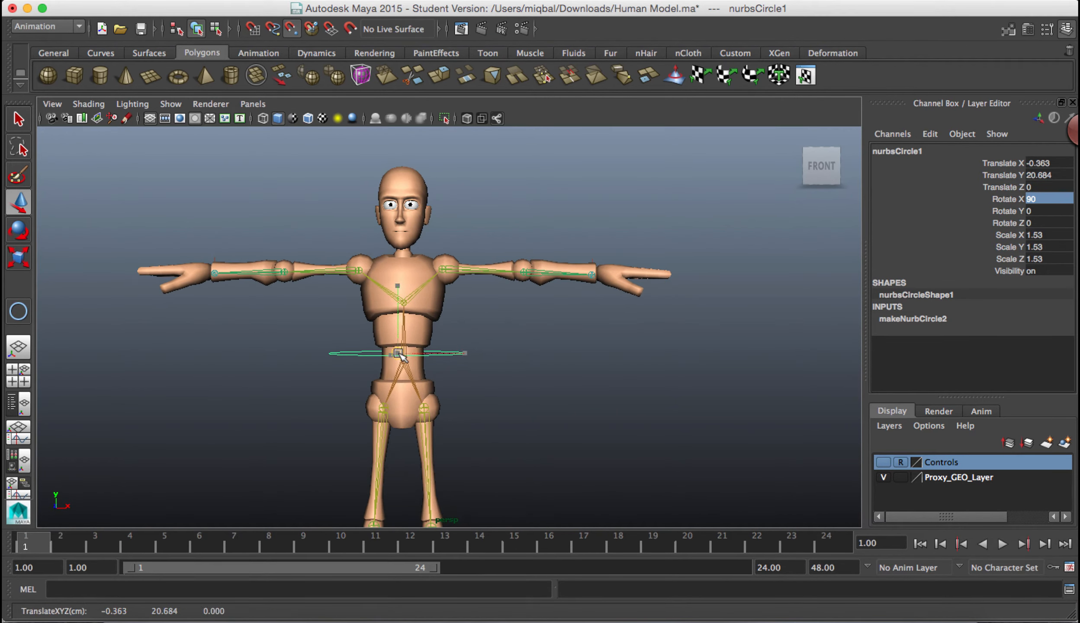
left_click_drag(399, 354, 407, 364)
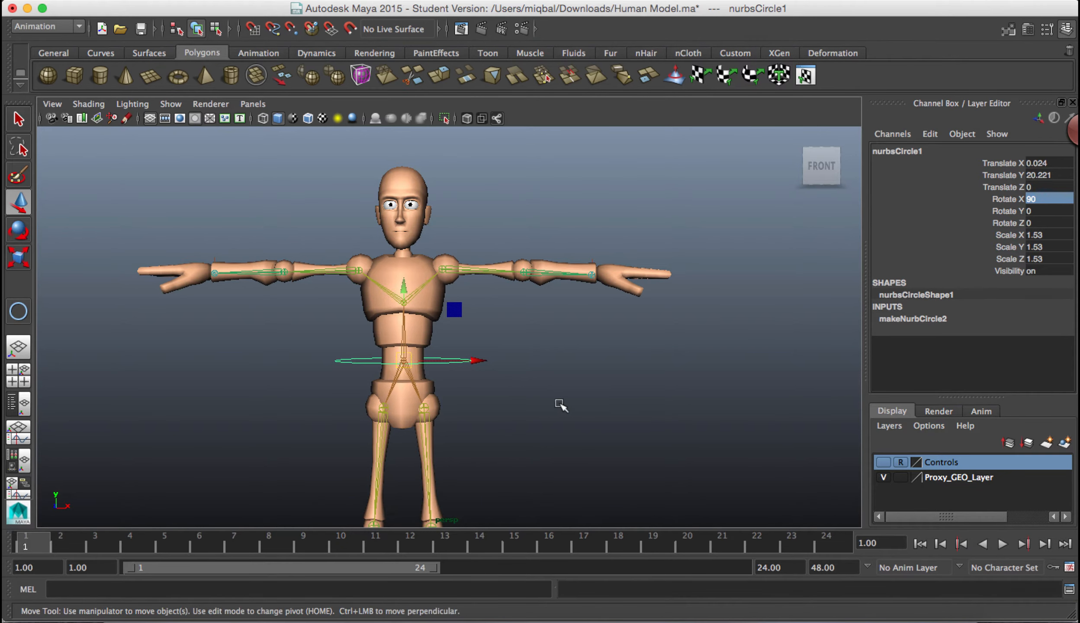
- Reselect the circle to check its placement around the waist from slightly above, then select the Chest joint
left_click(561, 406)
left_click(469, 365)
left_click_drag(484, 392, 492, 422, "alt")
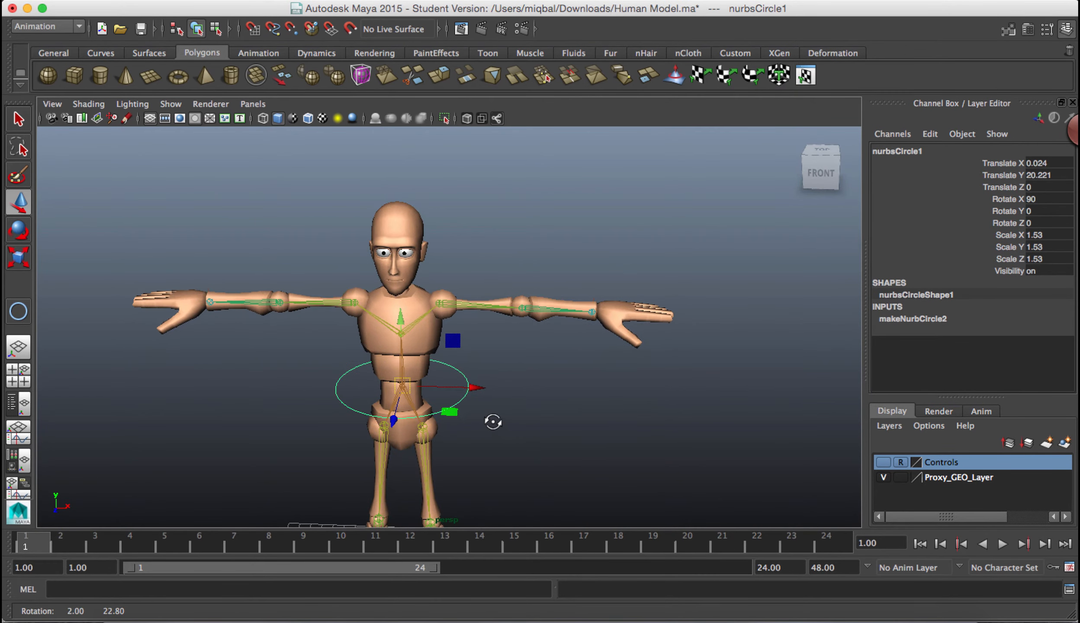
left_click(403, 389)
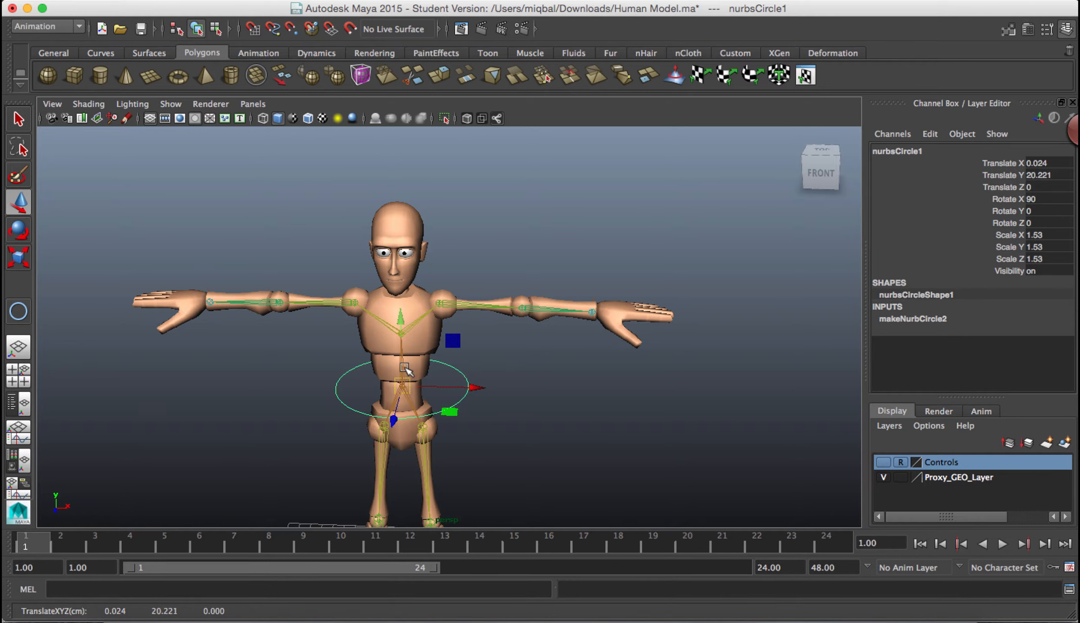
left_click(427, 318)
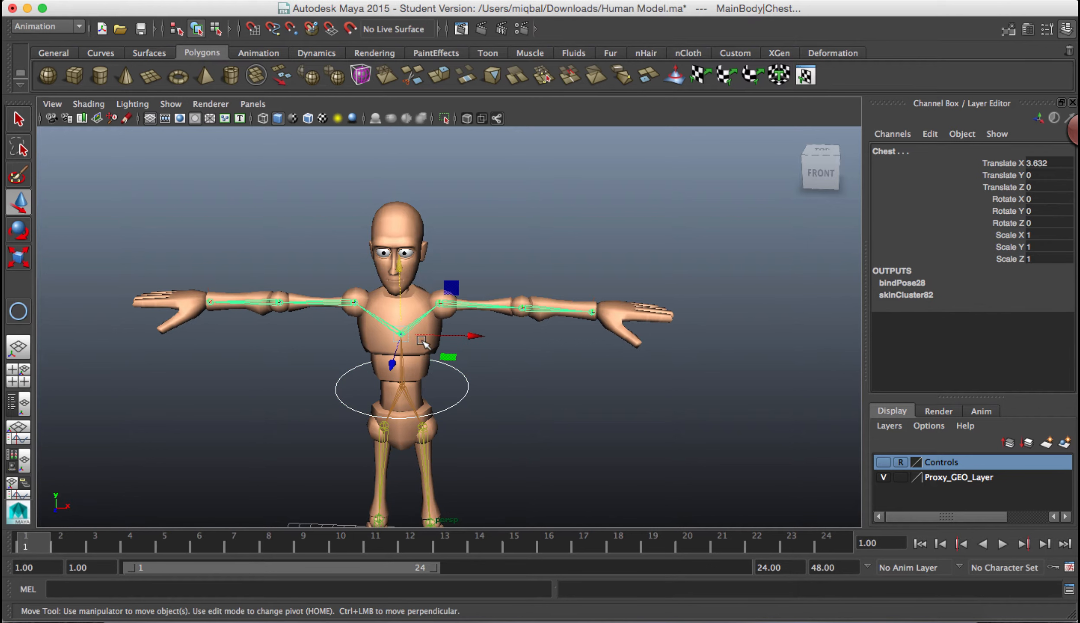
- Select the waist circle, reverse its curve direction, and deselect it
left_click(453, 412)
right_click_drag(508, 424, 677, 493, "shift")
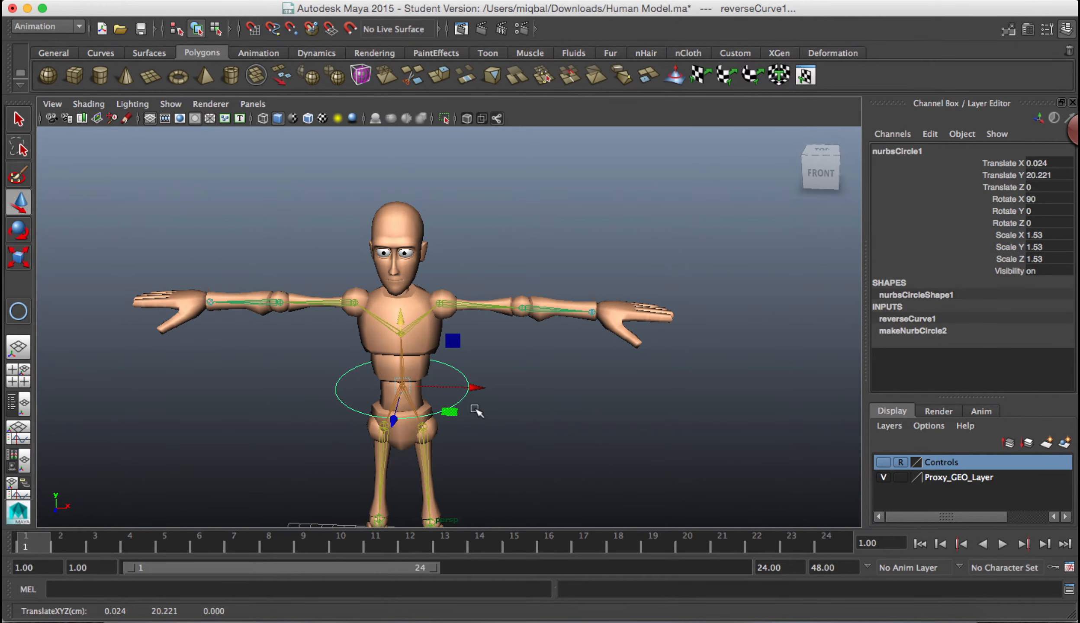
left_click(382, 282)
left_click(518, 413)
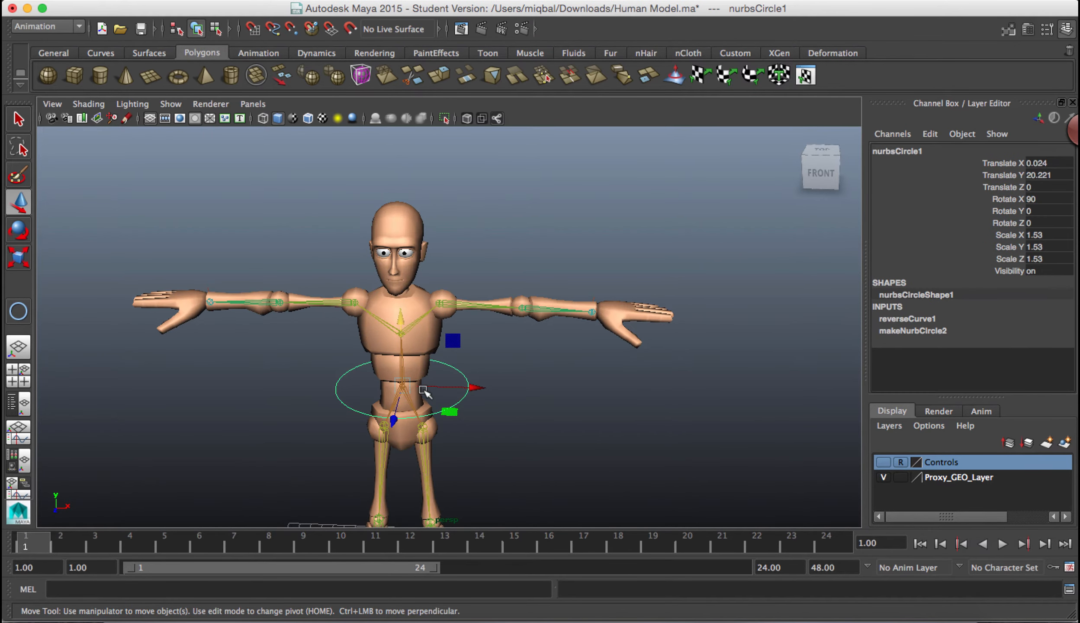
left_click(455, 401)
left_click(524, 406)
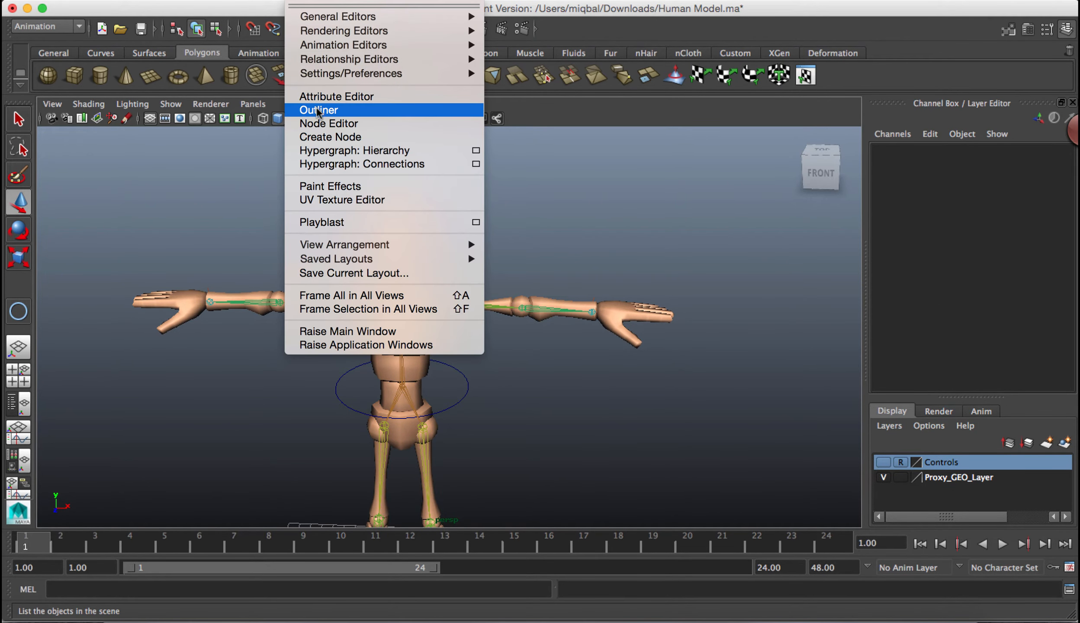
- Open the Outliner, select the waist circle and rename it MainsConstraint
left_click(313, 106)
left_click(466, 395)
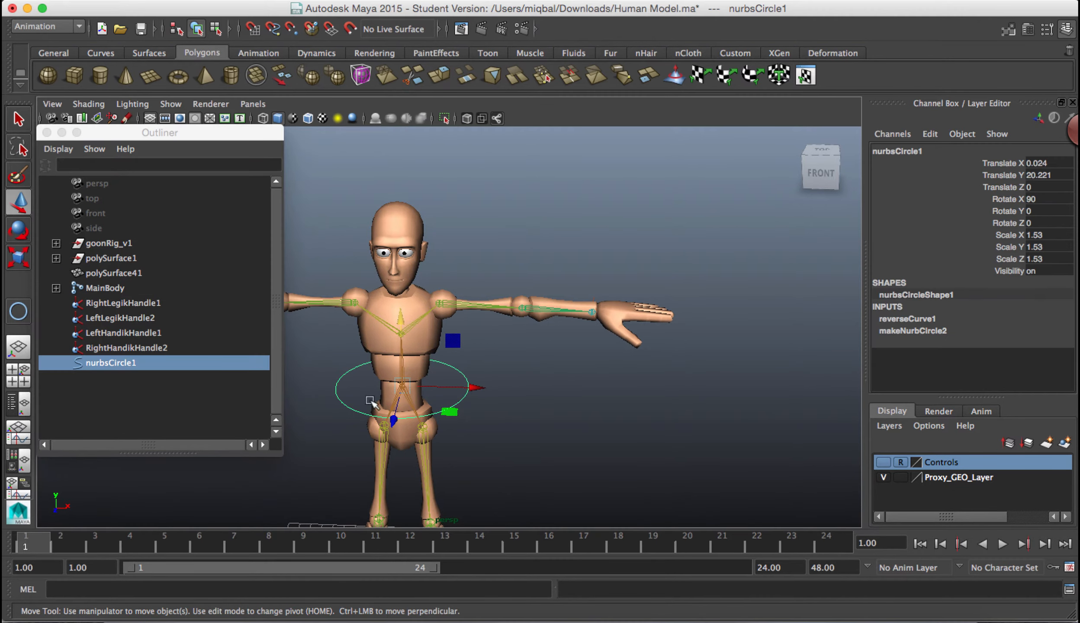
double_click(144, 363)
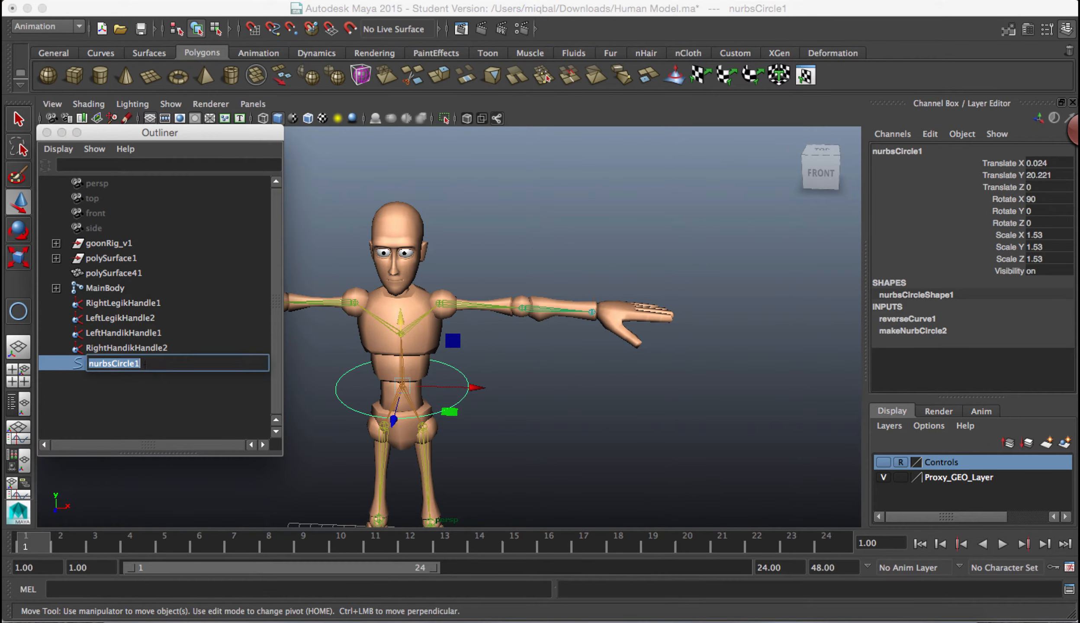
type("MainsConstraint")
key("Return")
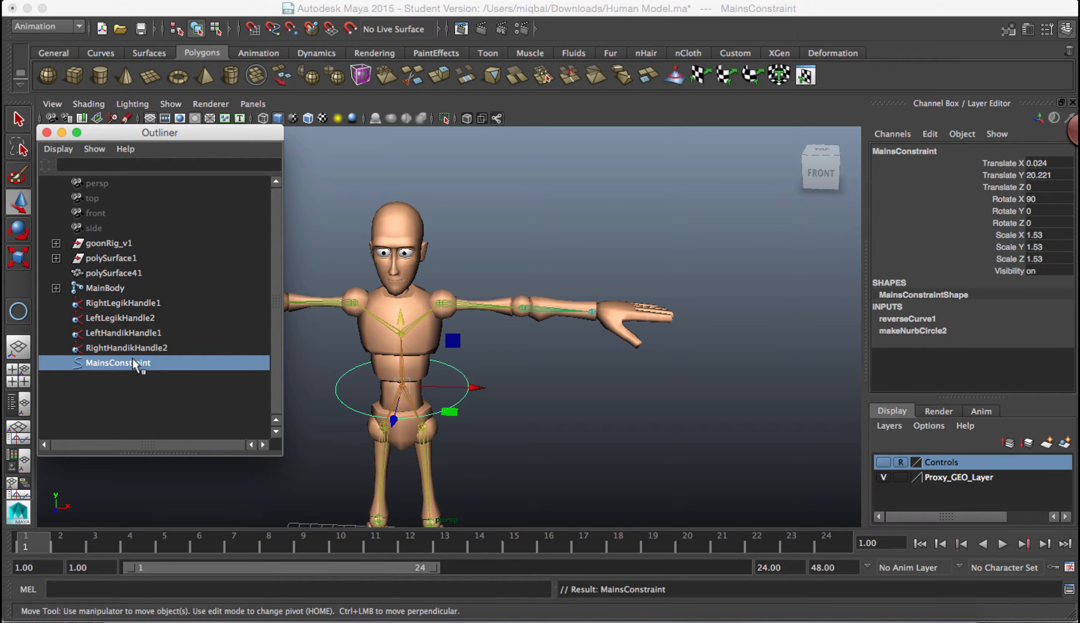
- Point-constrain the MainBody joint to the MainsConstraint circle, with the offset maintained on all axes and weight 1
left_click(102, 287, "ctrl")
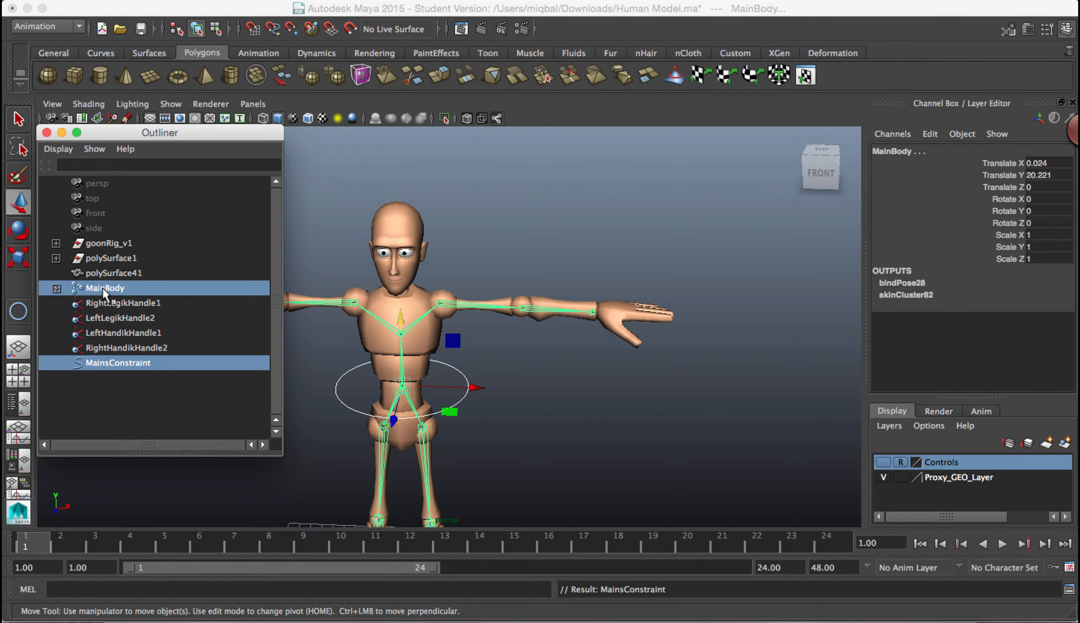
left_click_drag(593, 480, 575, 457, "alt")
right_click_drag(531, 452, 606, 437, "alt")
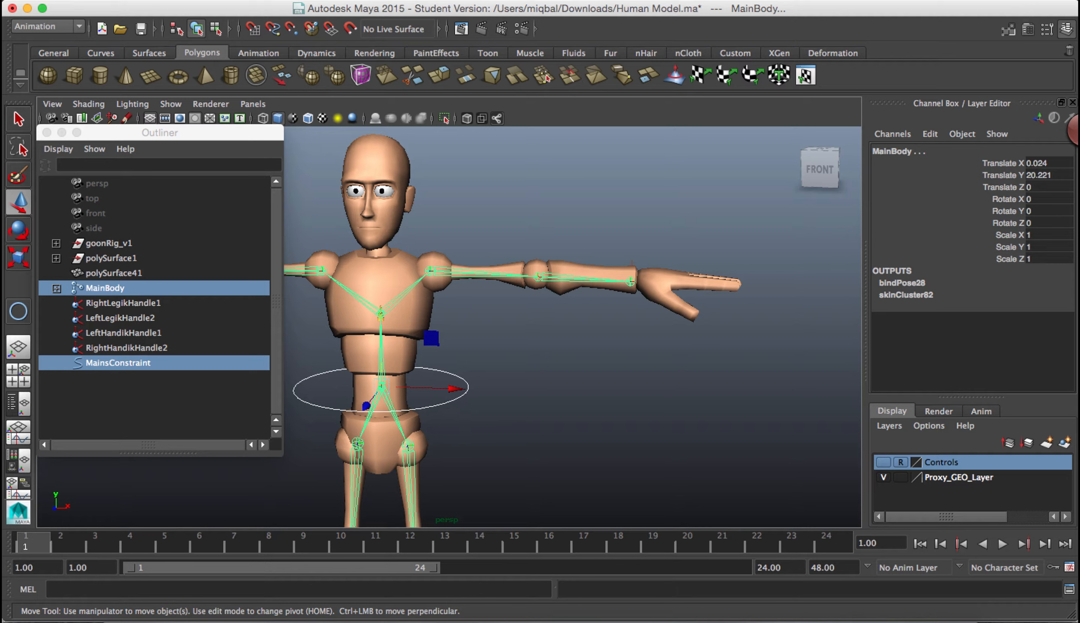
left_click(731, 1)
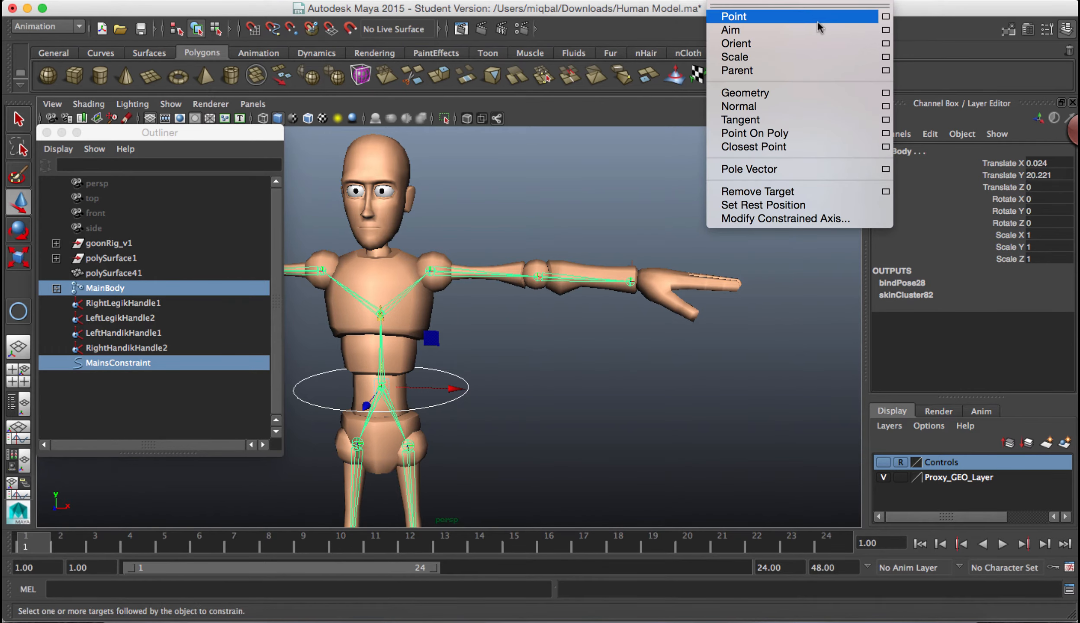
left_click(885, 18)
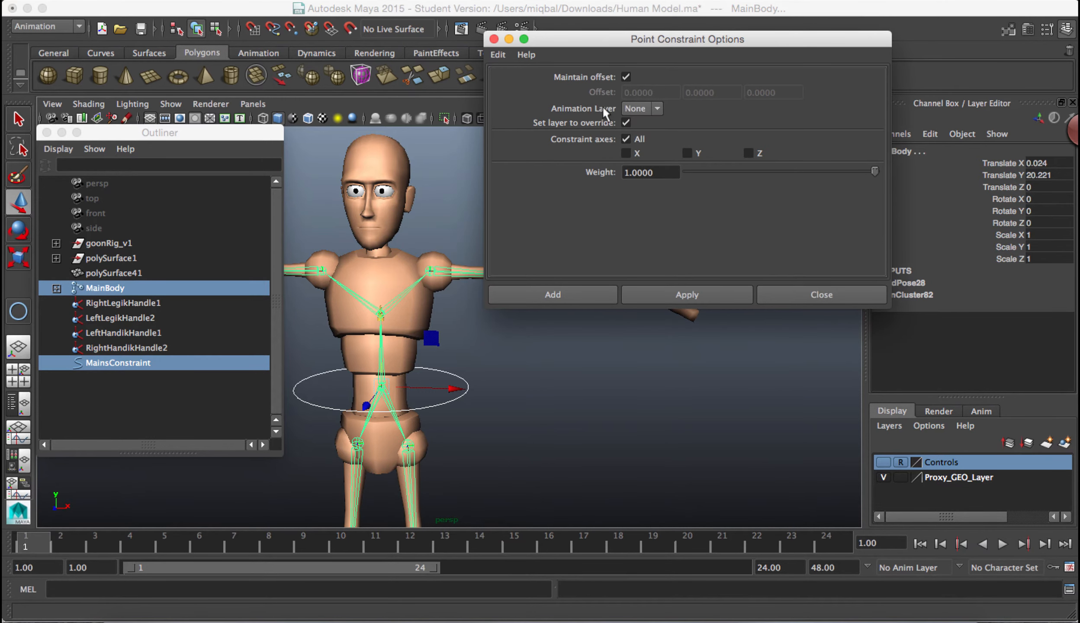
left_click(570, 294)
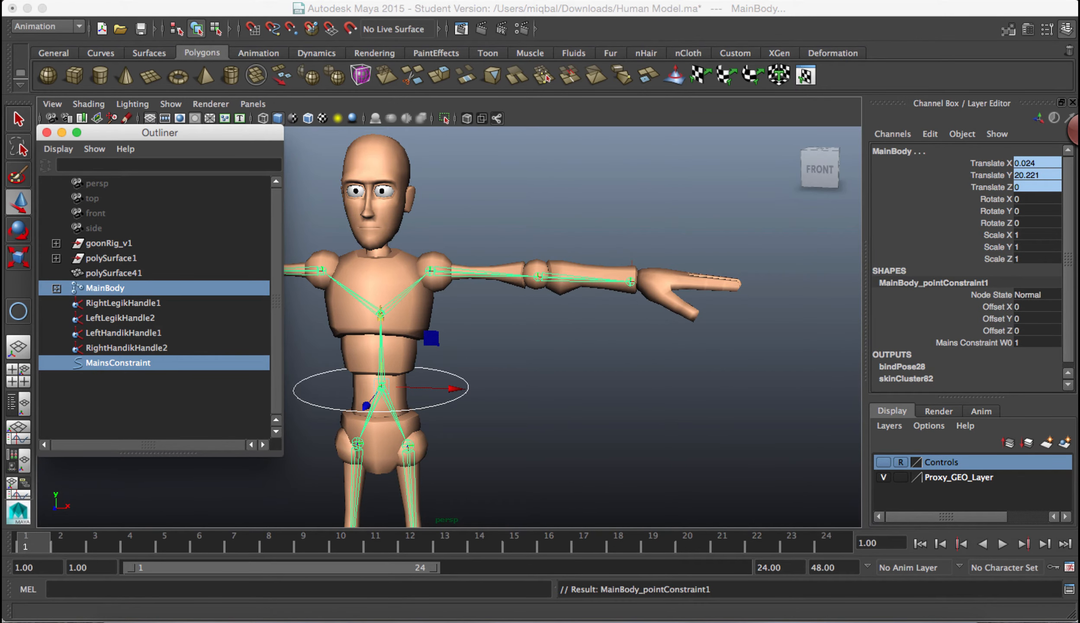
- Orient-constrain MainBody to the MainsConstraint circle on the Z axis only, with the offset maintained and weight 1
left_click(731, 1)
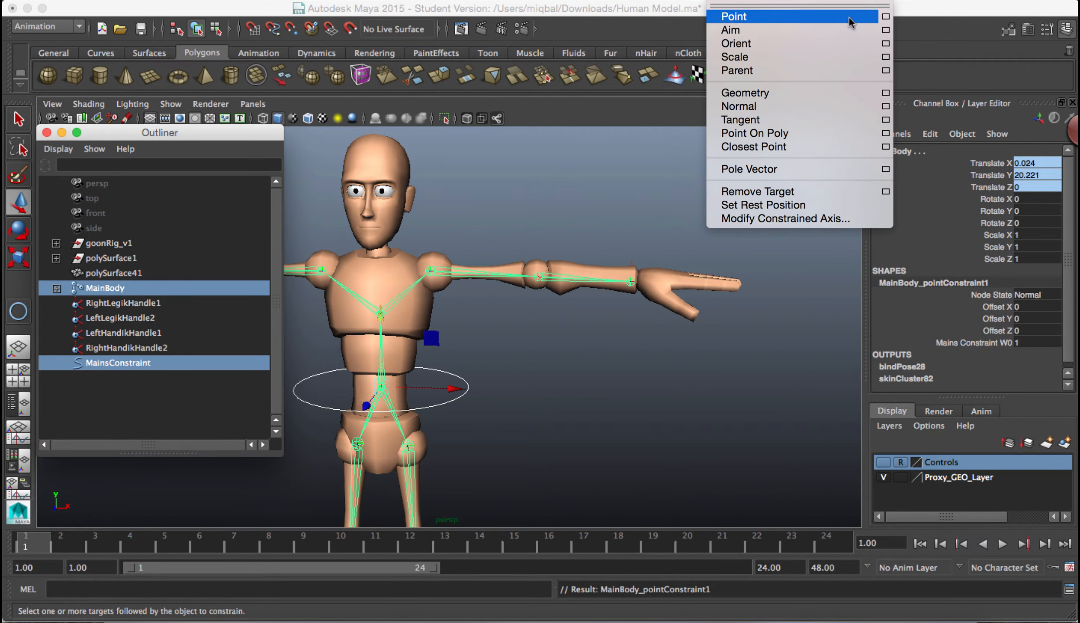
left_click(885, 44)
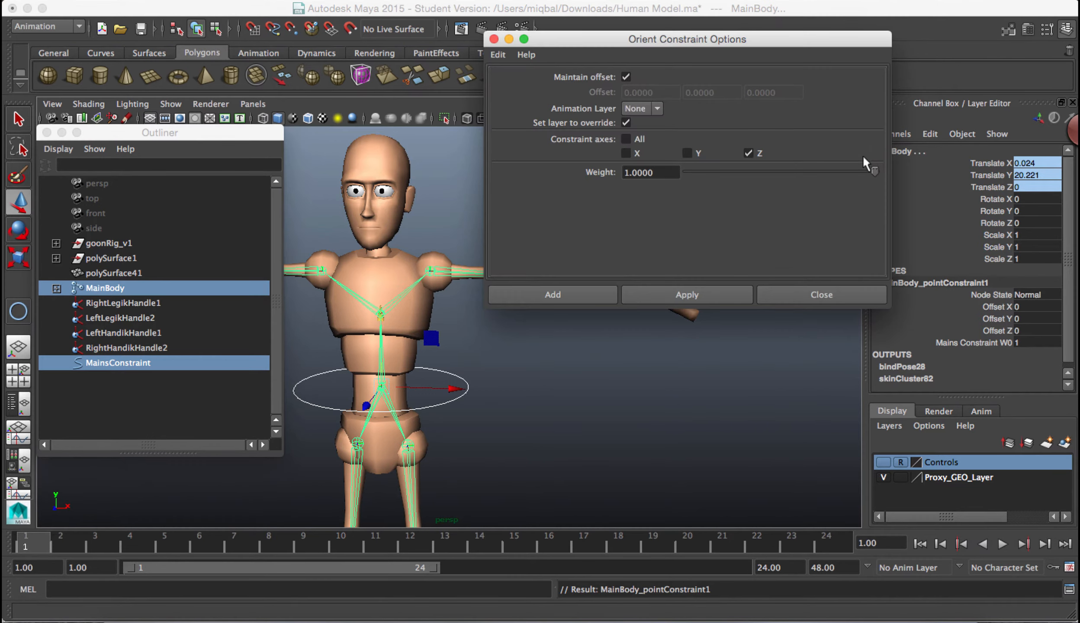
left_click(595, 294)
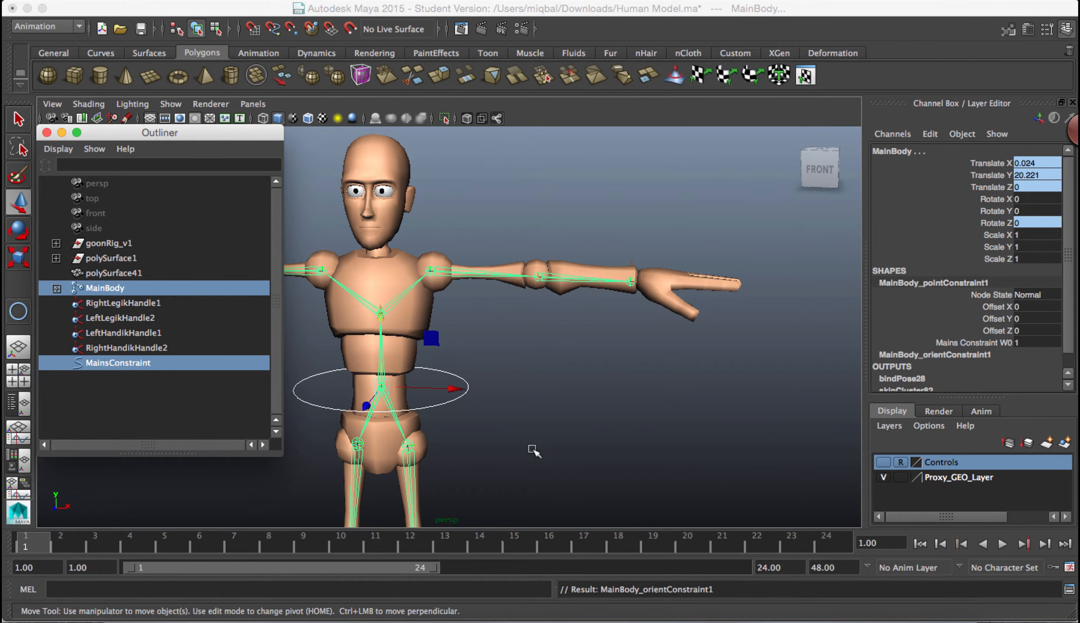
- Clear the current selection and select only the MainsConstraint circle around the waist
right_click_drag(571, 433, 449, 350, "alt")
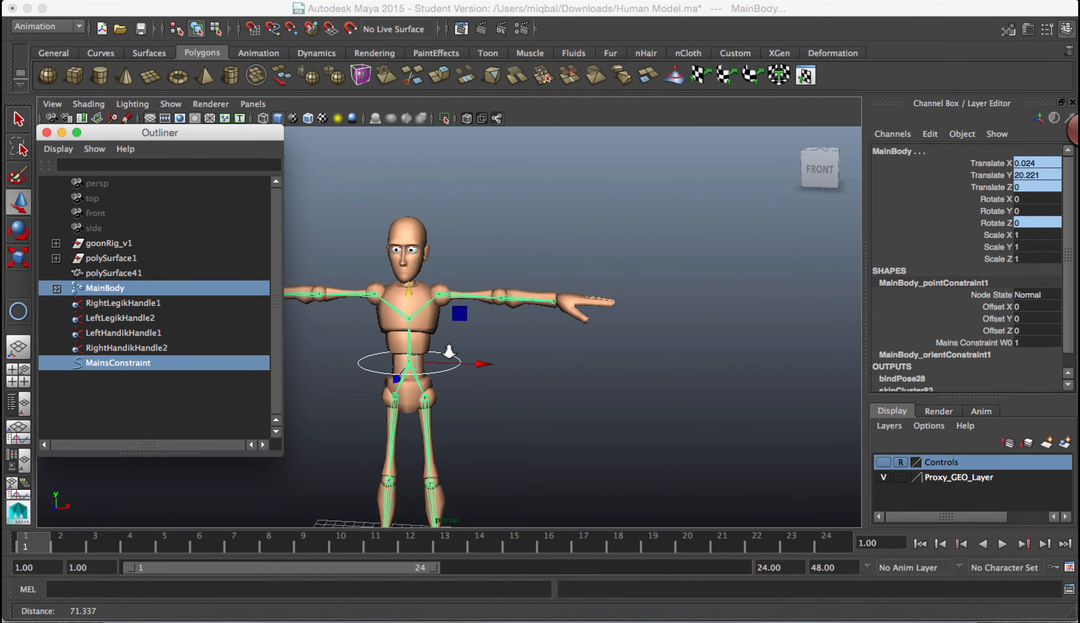
left_click(437, 380)
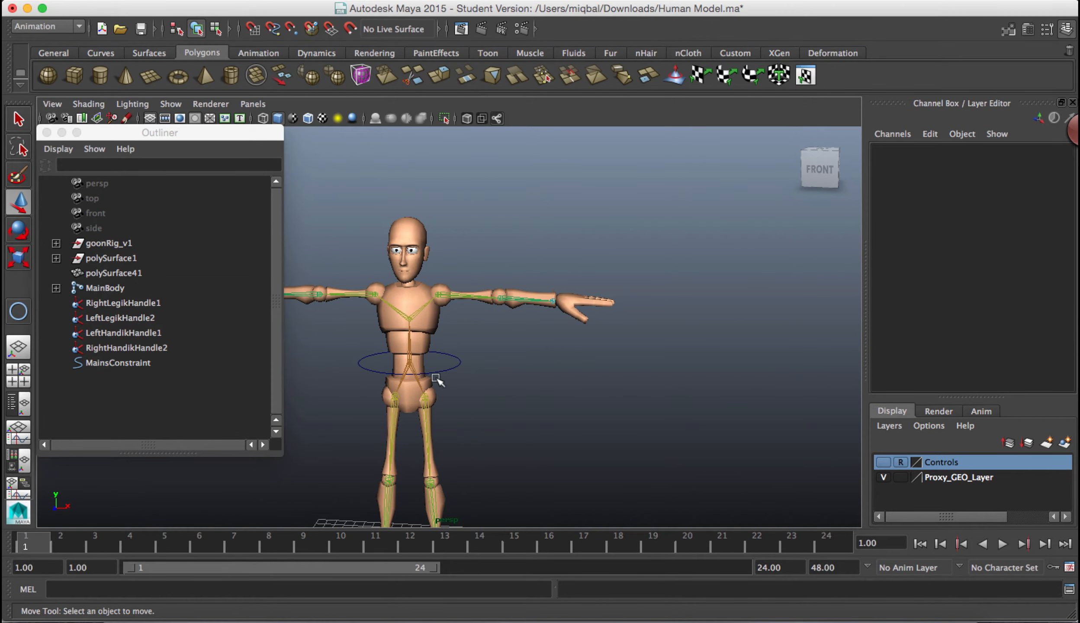
left_click(454, 371)
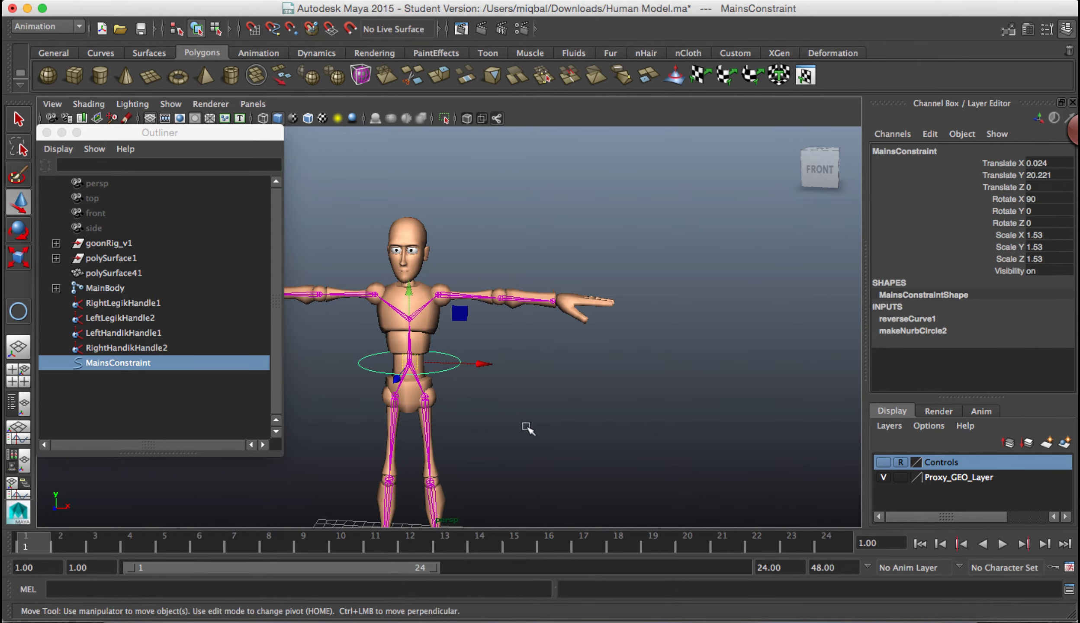
- Move the MainsConstraint circle slightly upward, to about X -0.12, Y 20.96, Z -0.13, to test the body control
left_click(524, 409)
left_click(461, 364)
mouse_move(409, 364)
left_mouse_down()
mouse_move(453, 344)
mouse_move(404, 348)
mouse_move(412, 353)
left_mouse_up()
right_click_drag(524, 414, 455, 382, "alt")
left_click_drag(526, 452, 513, 416, "alt")
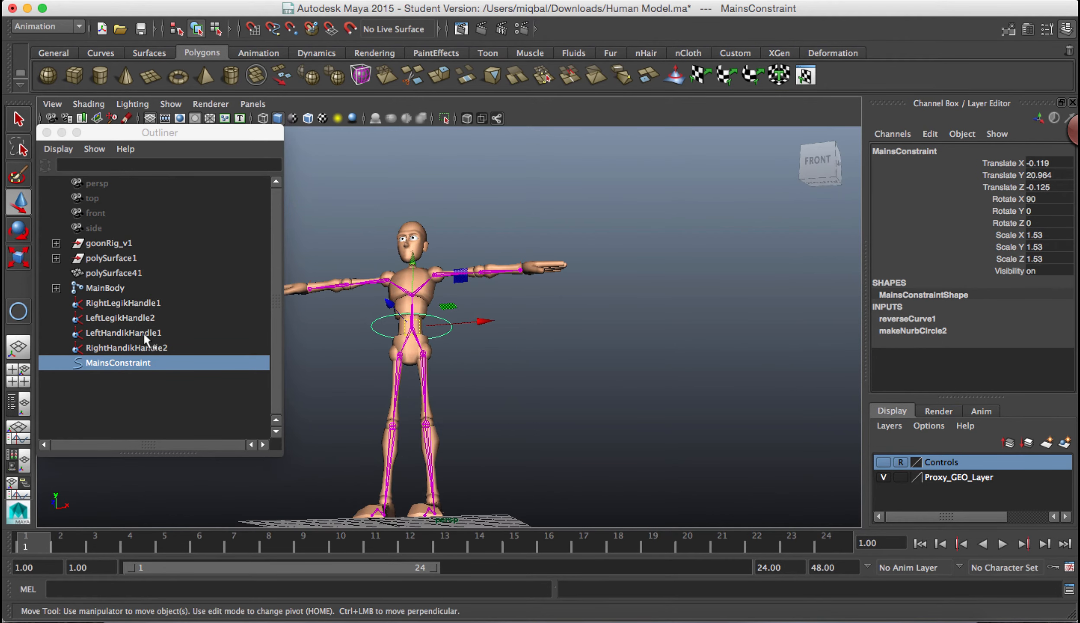
- Select RightLegikHandle1 and LeftLegikHandle2 together and set a keyframe on both at frame 1
left_click(133, 303)
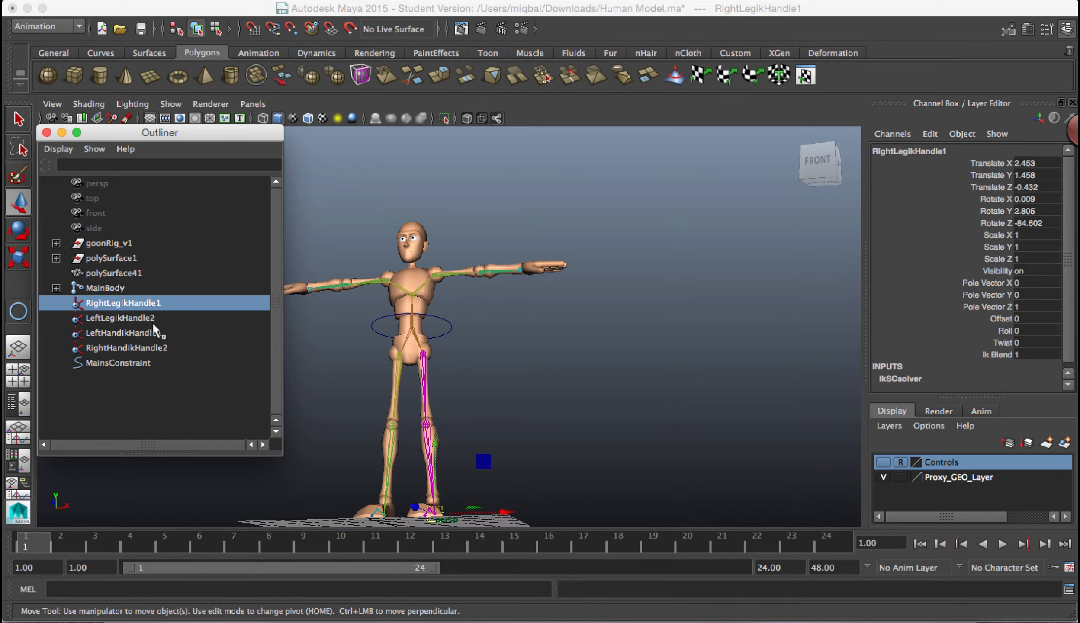
left_click(138, 318, "shift")
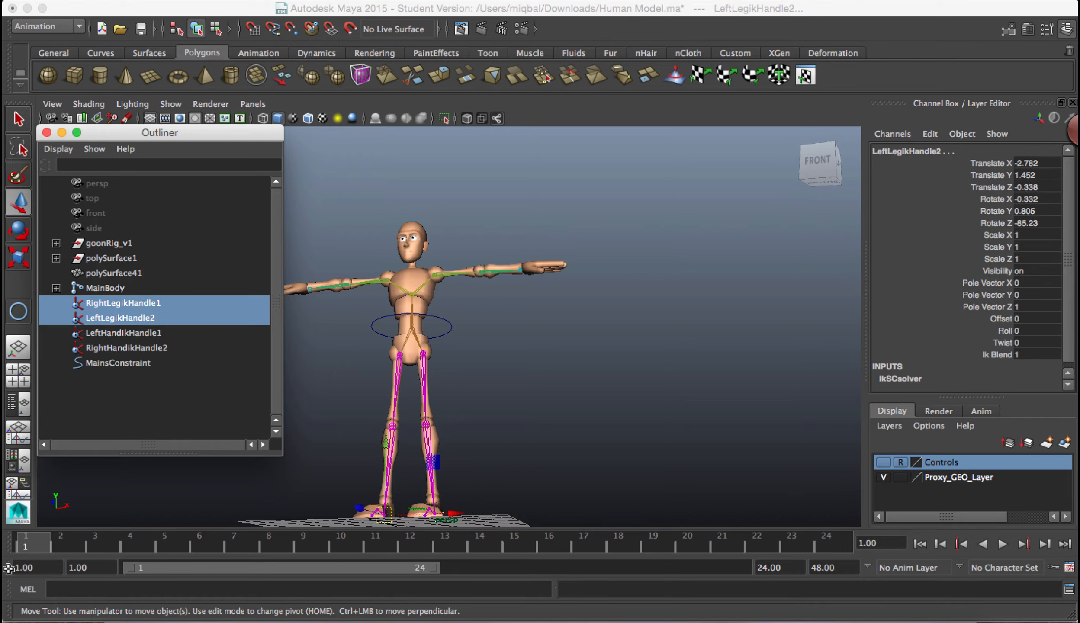
left_click(25, 546)
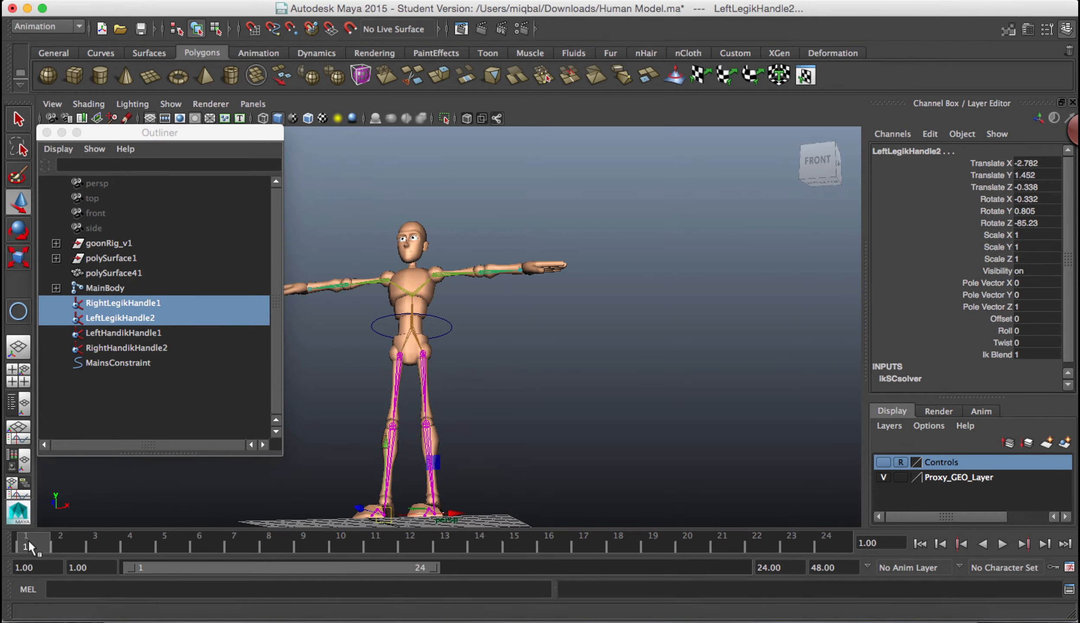
key("s")
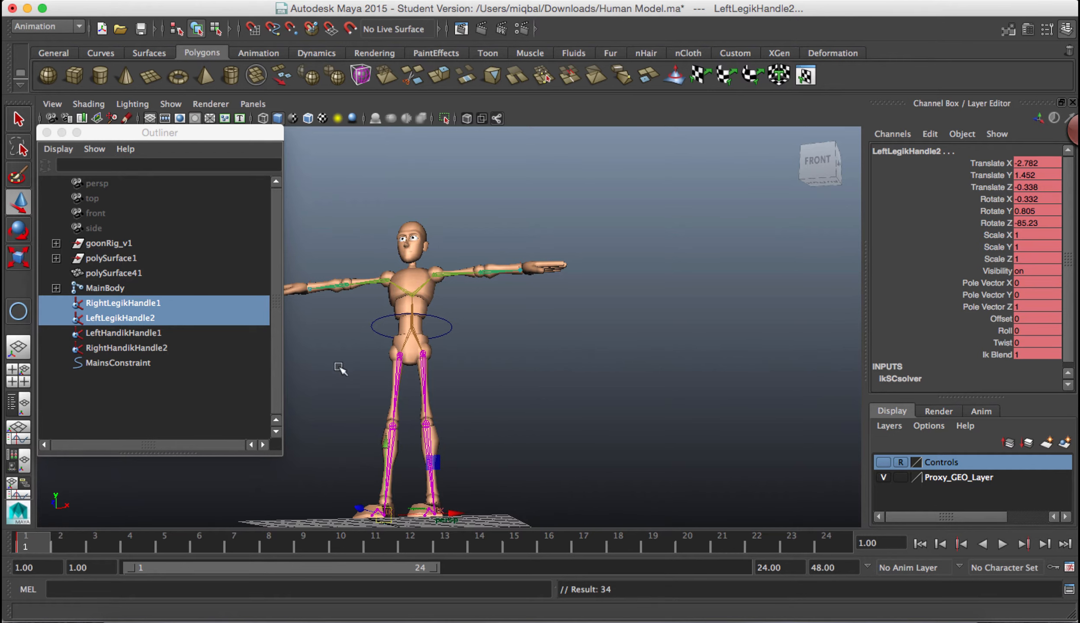
left_click_drag(541, 372, 557, 393, "alt")
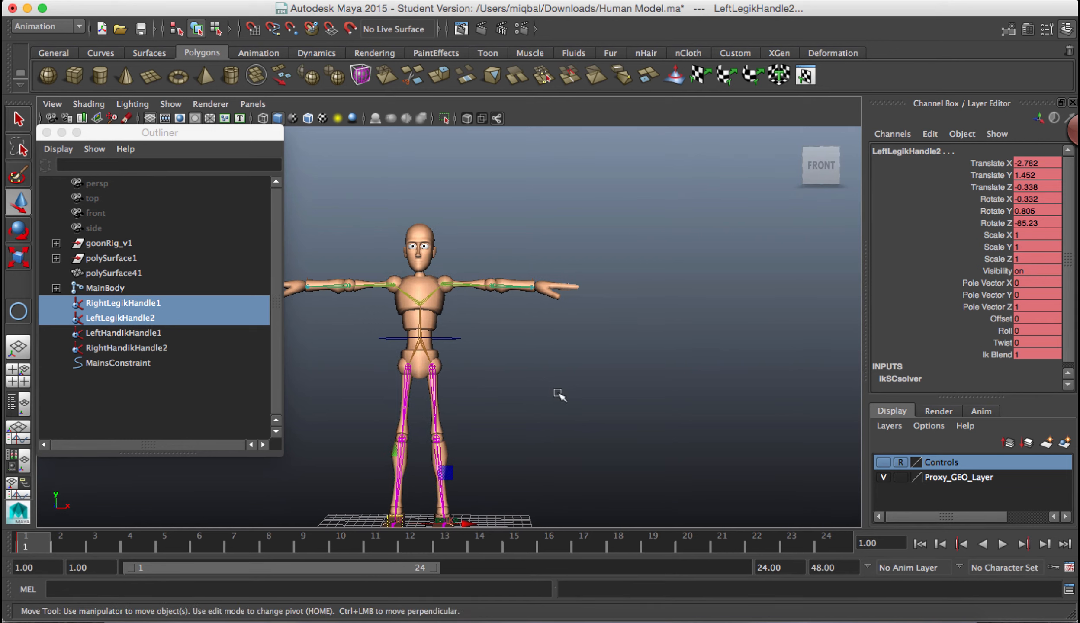
- Test the keyed legs by moving the MainsConstraint circle to about X -0.12, Y 21.2, Z 0.05
left_click(453, 342)
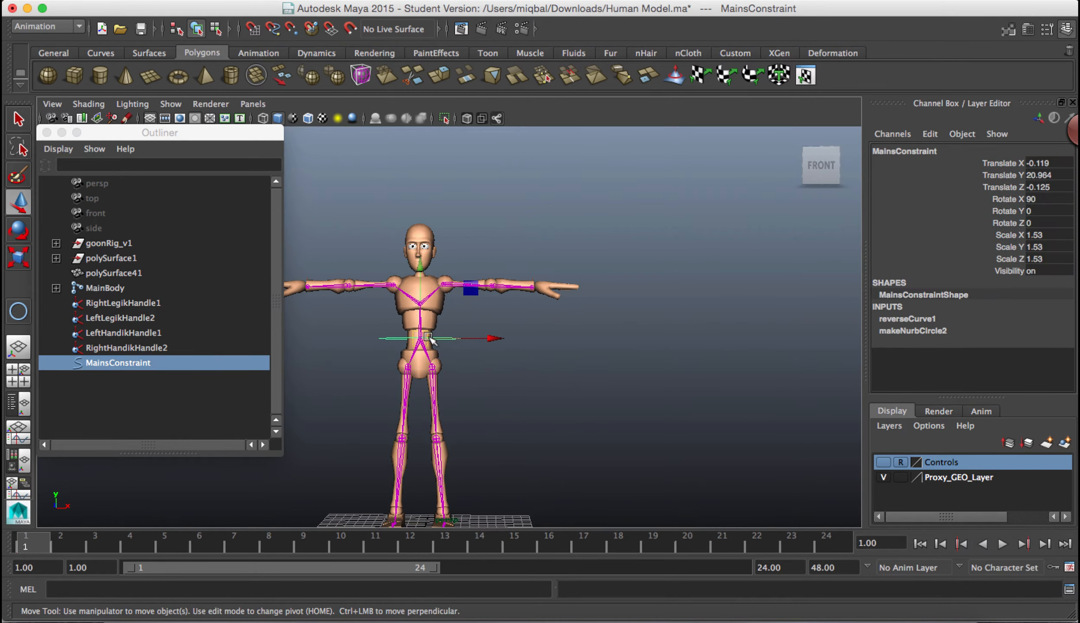
left_click_drag(462, 344, 421, 340)
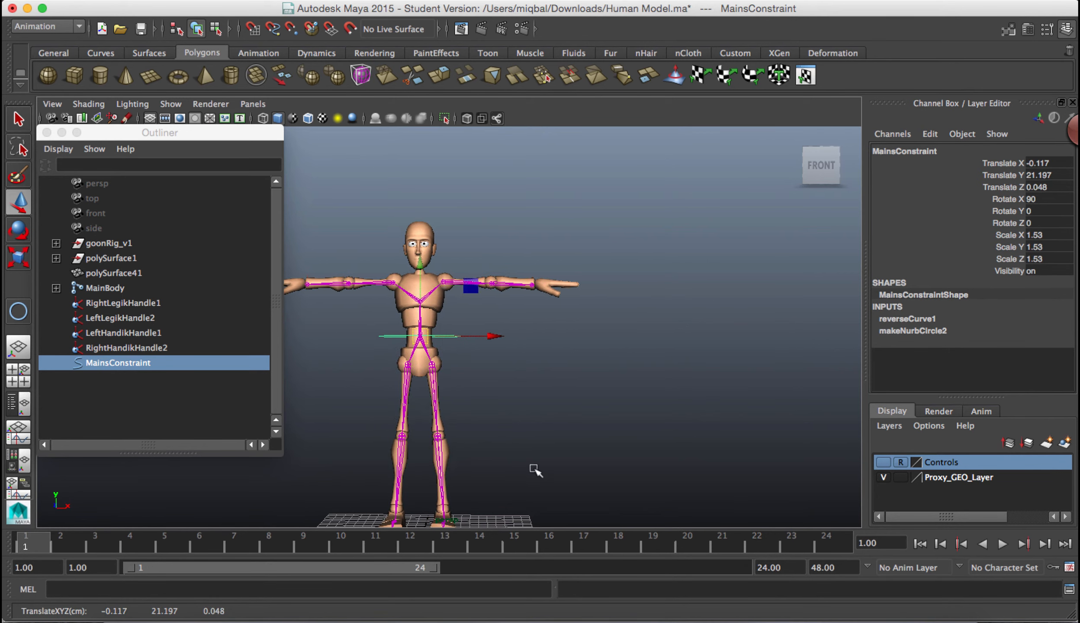
left_click_drag(534, 470, 510, 433, "alt")
mouse_move(506, 395)
left_mouse_down("alt")
mouse_move(542, 410)
mouse_move(527, 410)
mouse_move(527, 388)
left_mouse_up("alt")
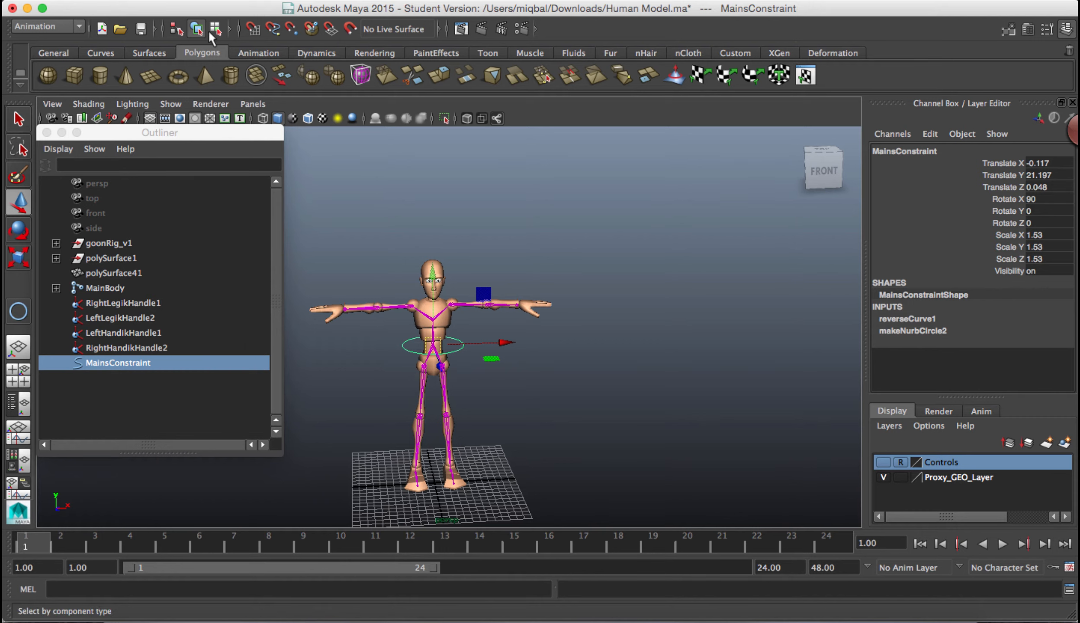
- Draw a new NURBS circle on the grid plane beside the model, centred at about X 50.2, Z -111.3
left_click(203, 0)
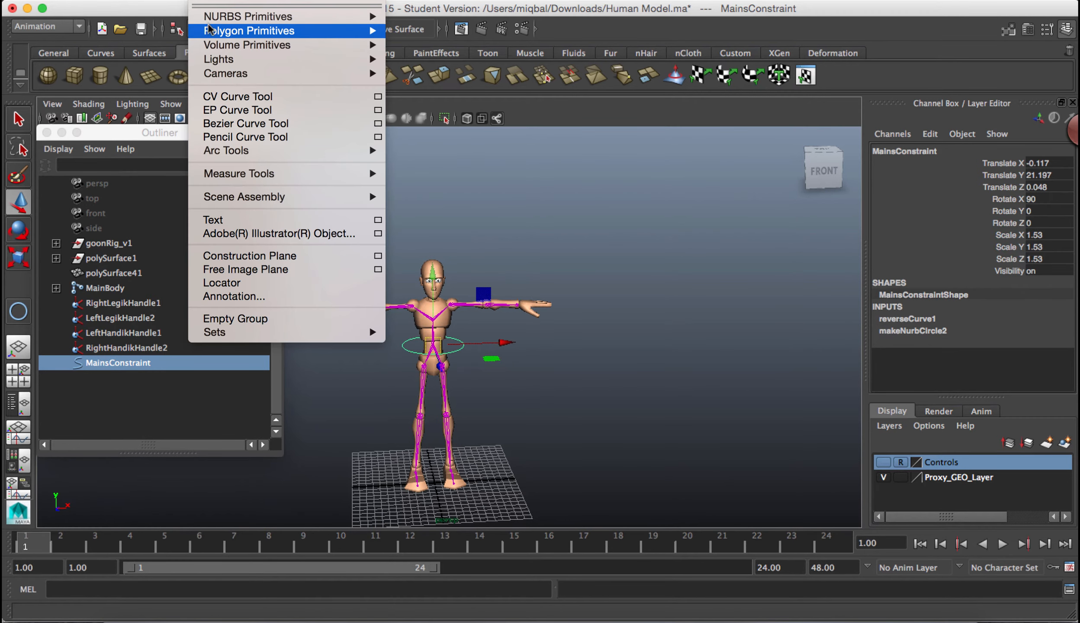
mouse_move(314, 16)
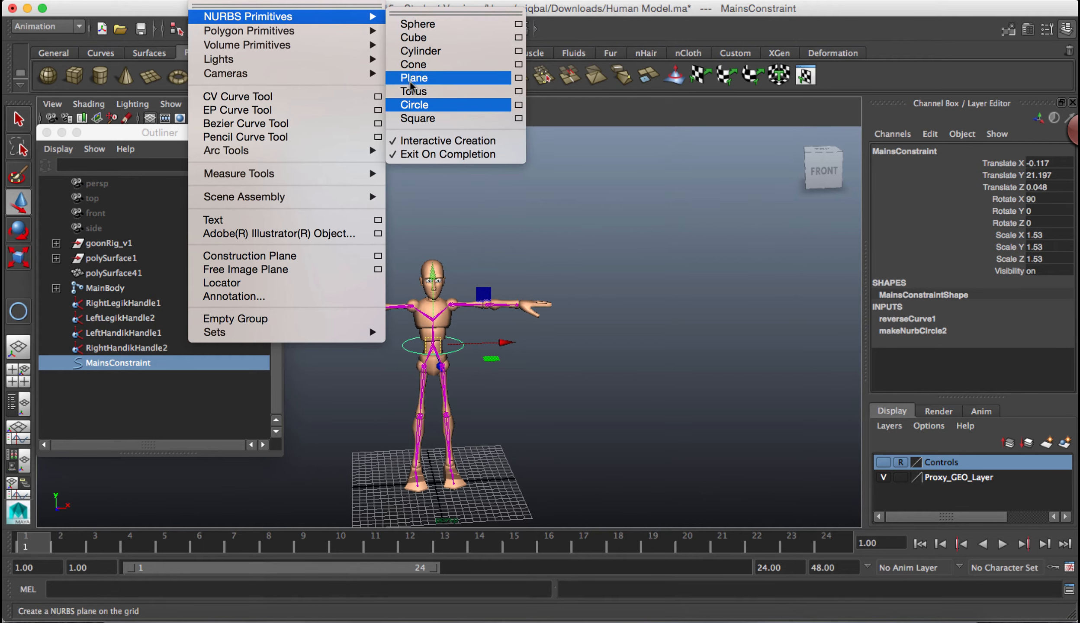
left_click(417, 105)
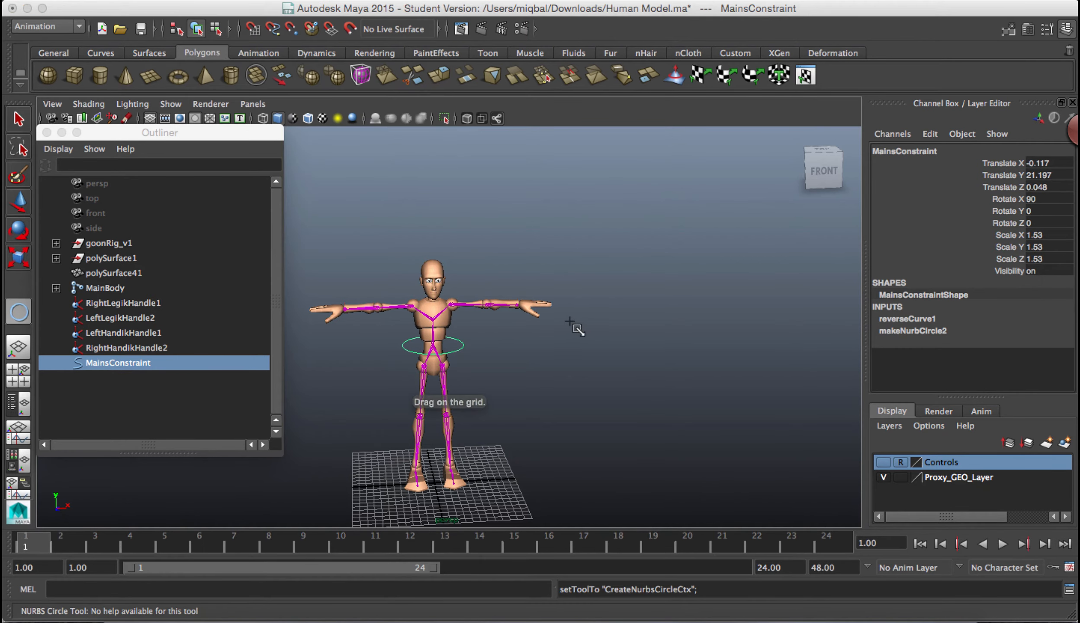
mouse_move(570, 298)
left_mouse_down()
mouse_move(605, 300)
mouse_move(591, 318)
mouse_move(585, 309)
left_mouse_up()
left_click(1038, 234)
type("99")
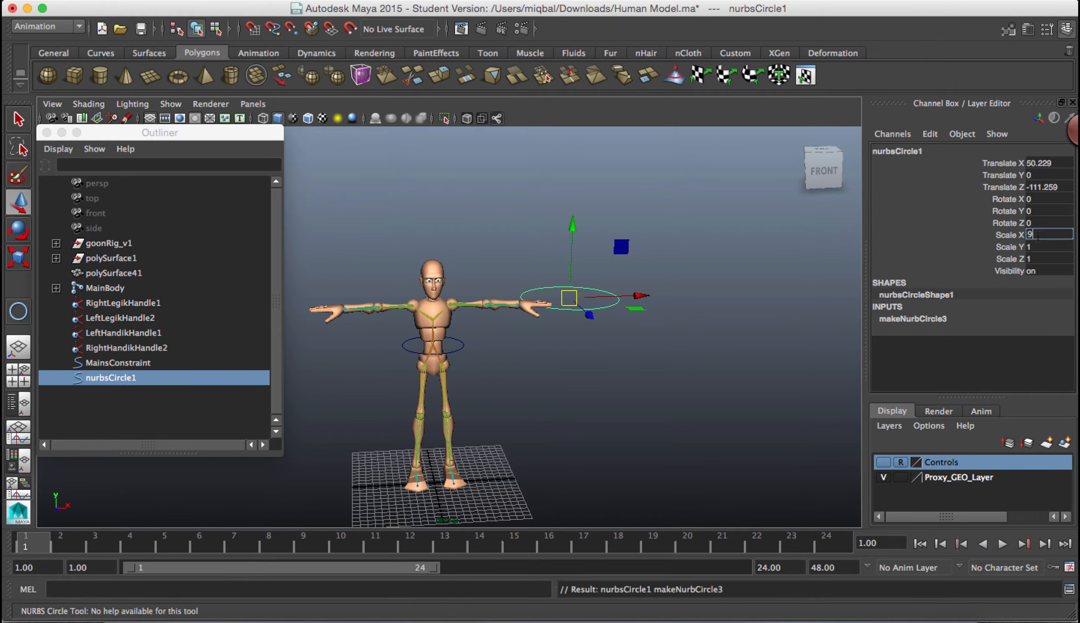
key("Return")
key("super+z")
- Try a Rotate X of 90 on the new circle and undo it
left_click(1046, 198)
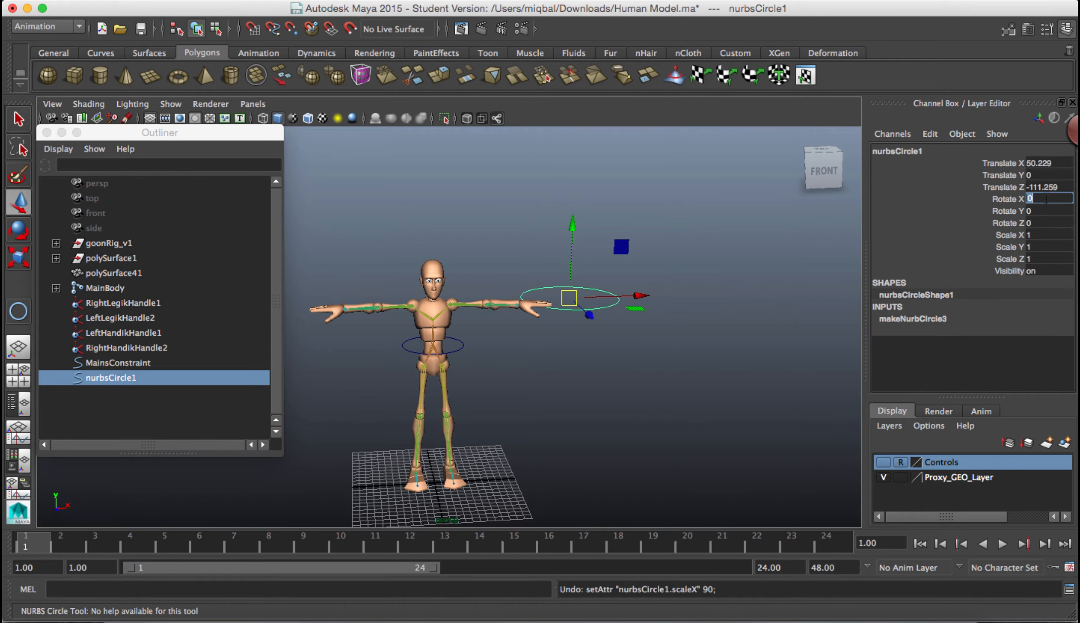
type("90")
key("Return")
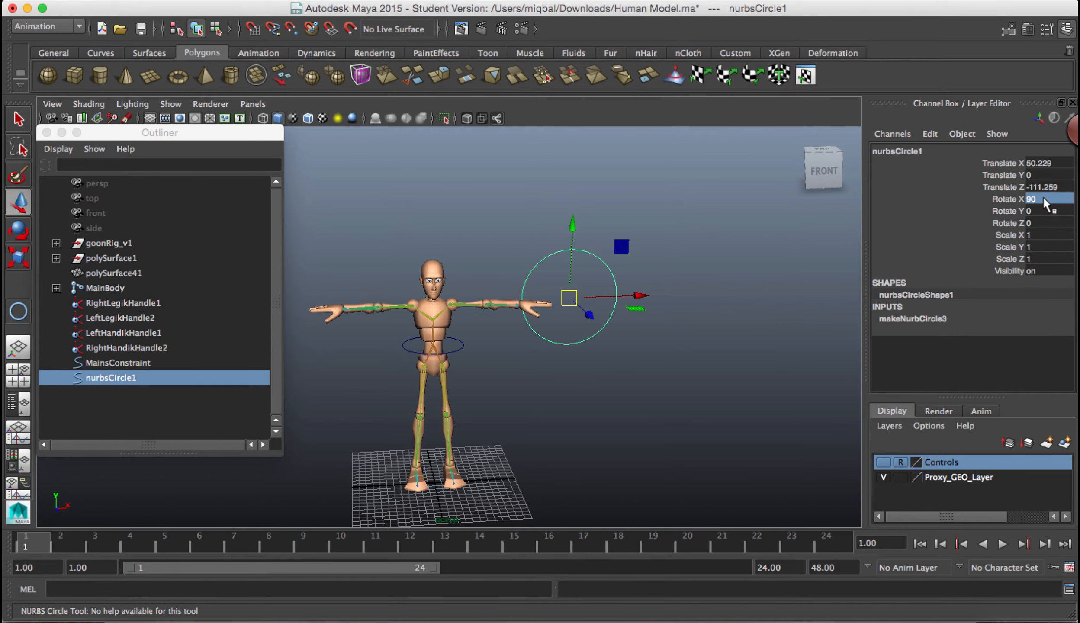
mouse_move(699, 393)
left_mouse_down("alt")
mouse_move(644, 388)
mouse_move(699, 381)
mouse_move(687, 375)
left_mouse_up("alt")
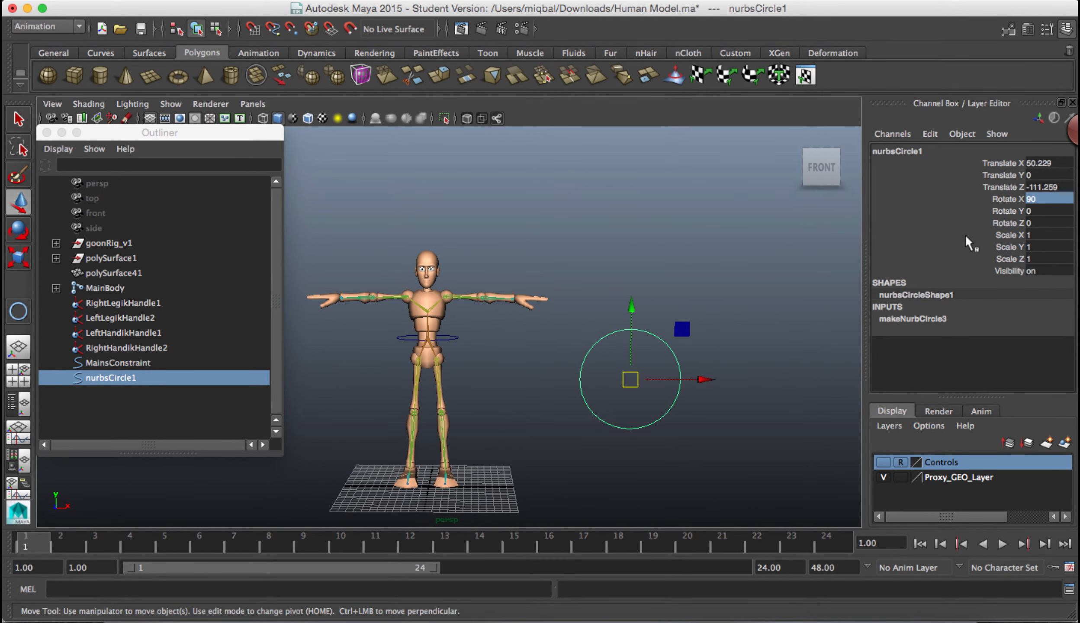
key("z")
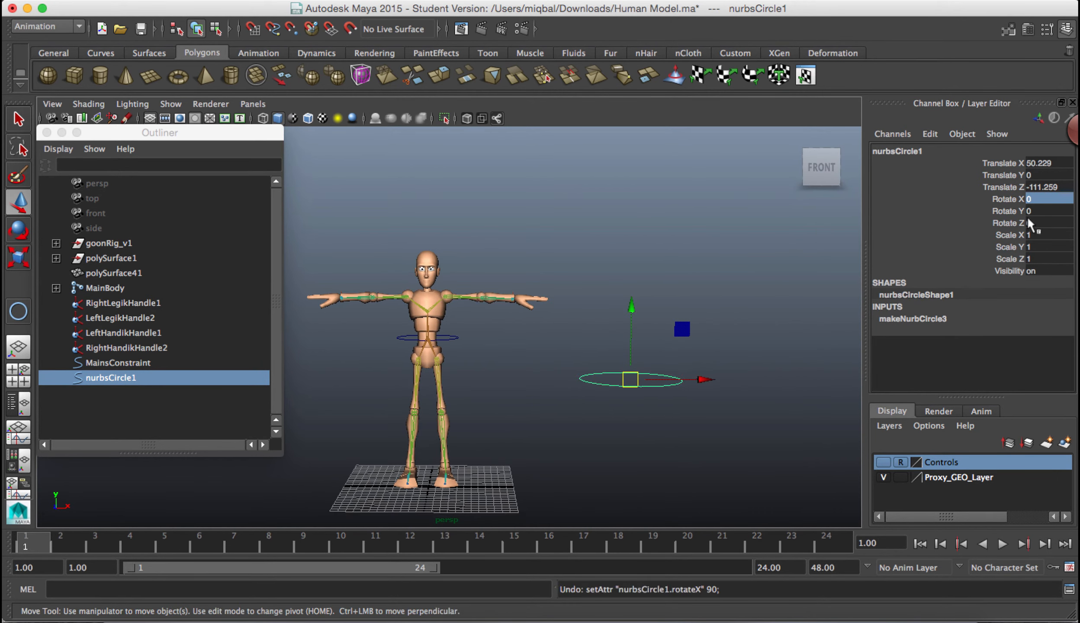
type("0")
key("Return")
key("z")
- Set the new circle's Rotate Z to 90 and move it near the hand, to about X 10.8, Y 22.8, Z -6.5
left_click(1065, 222)
key("Return")
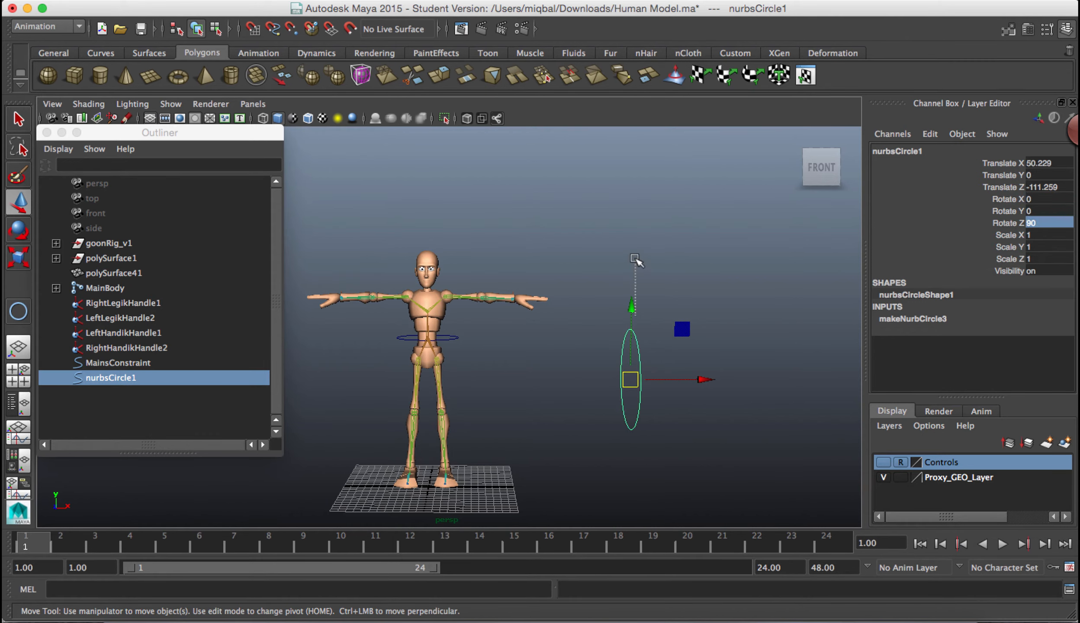
left_click(635, 295)
left_click(641, 362)
left_click_drag(634, 312, 634, 229)
left_click_drag(612, 355, 685, 355, "alt")
left_click_drag(428, 284, 635, 286)
left_click_drag(655, 330, 548, 290, "alt")
left_click_drag(509, 239, 601, 251)
left_click_drag(642, 290, 514, 284, "alt")
left_click_drag(768, 328, 619, 342)
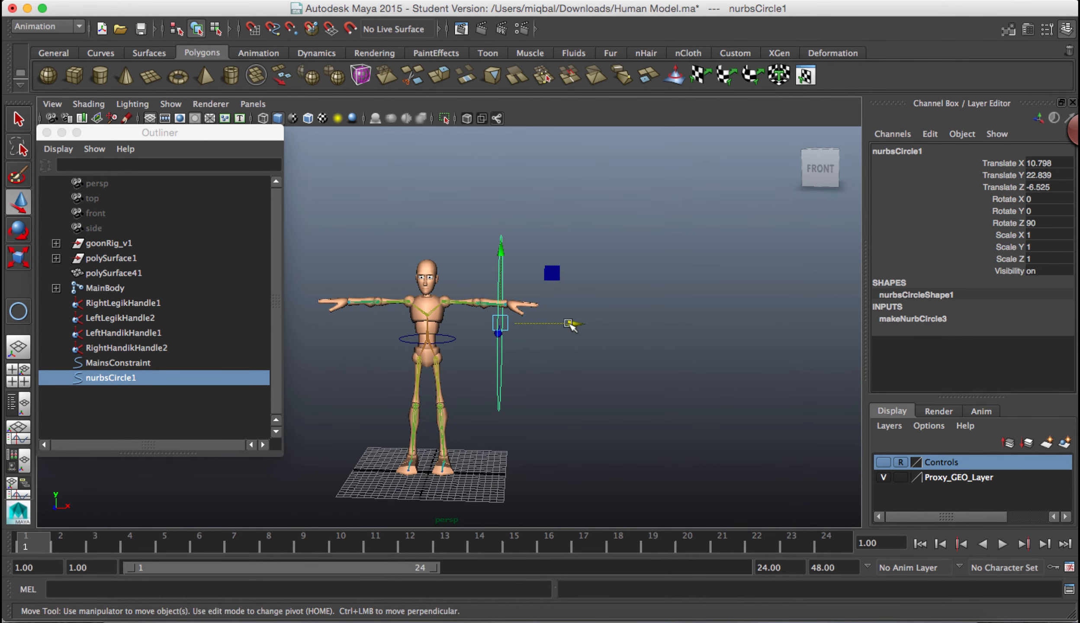
- Scale the circle uniformly to about 0.149 and place it just beyond the fingertips at about X 20.2, Y 25.9, Z 0.15
key("r")
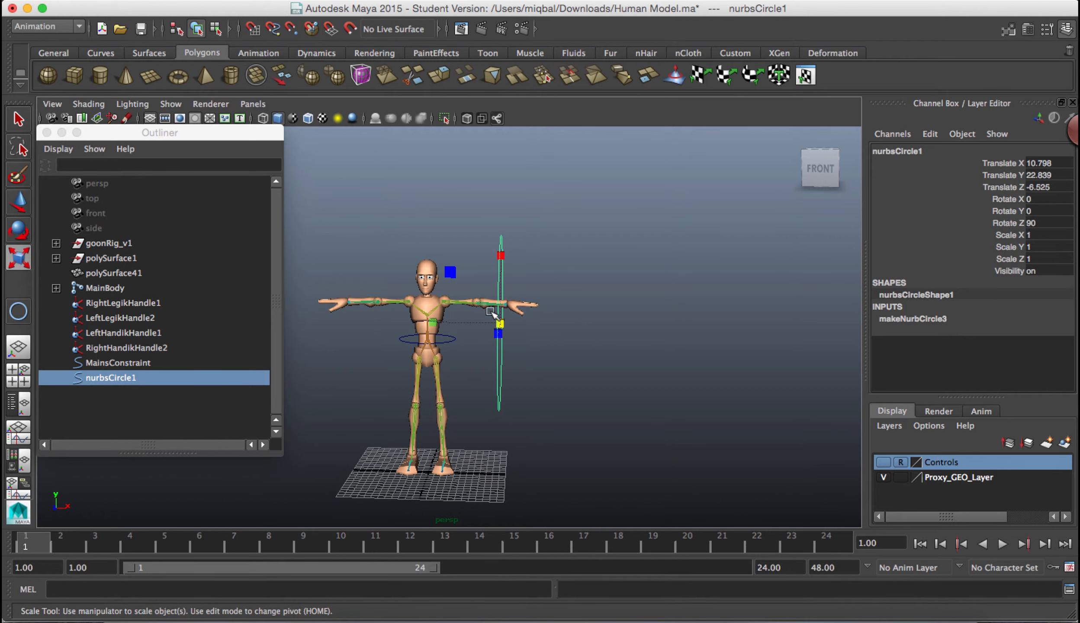
left_click_drag(499, 321, 384, 306)
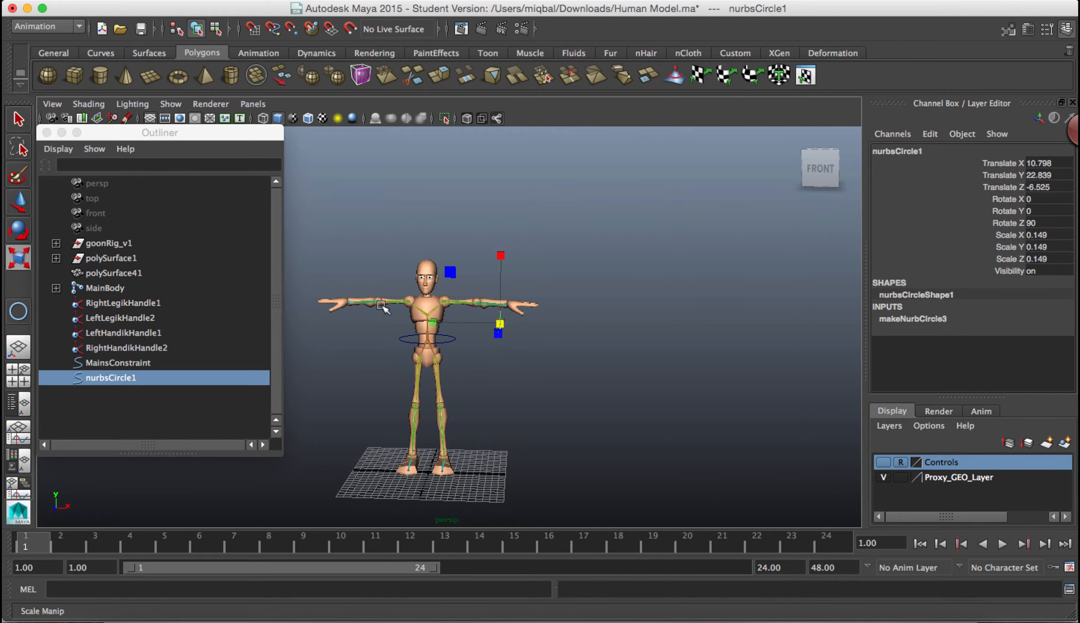
key("w")
left_click_drag(502, 265, 504, 244)
left_click_drag(569, 304, 630, 304)
left_click_drag(658, 378, 501, 362, "alt")
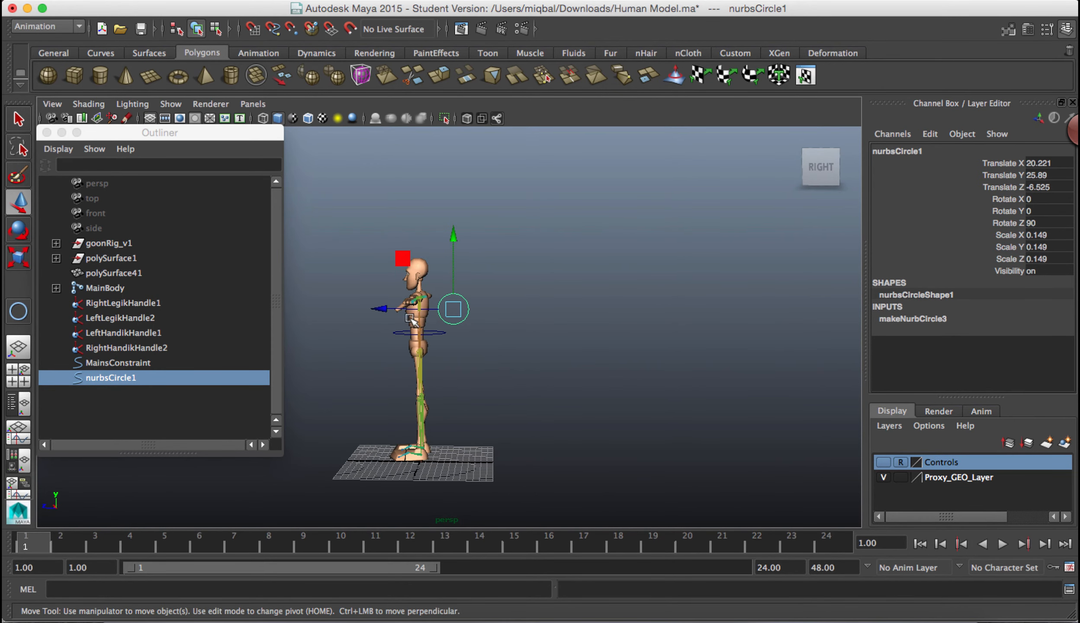
left_click_drag(392, 312, 564, 365)
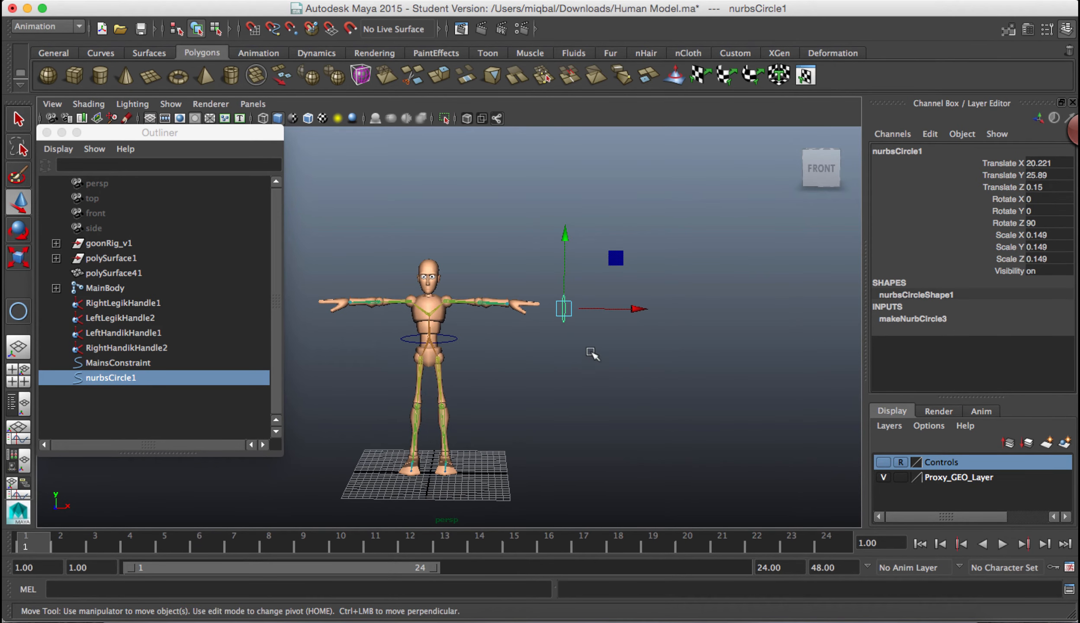
- Select the small hand circle and rename it RightHandConstraint
left_click(576, 333)
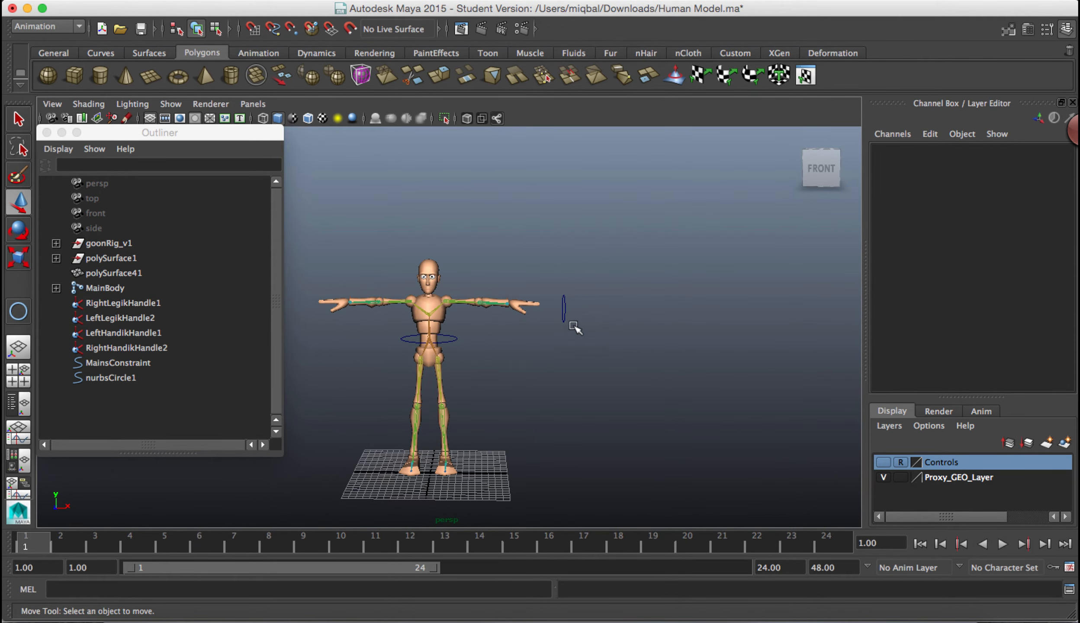
left_click(565, 316)
double_click(153, 379)
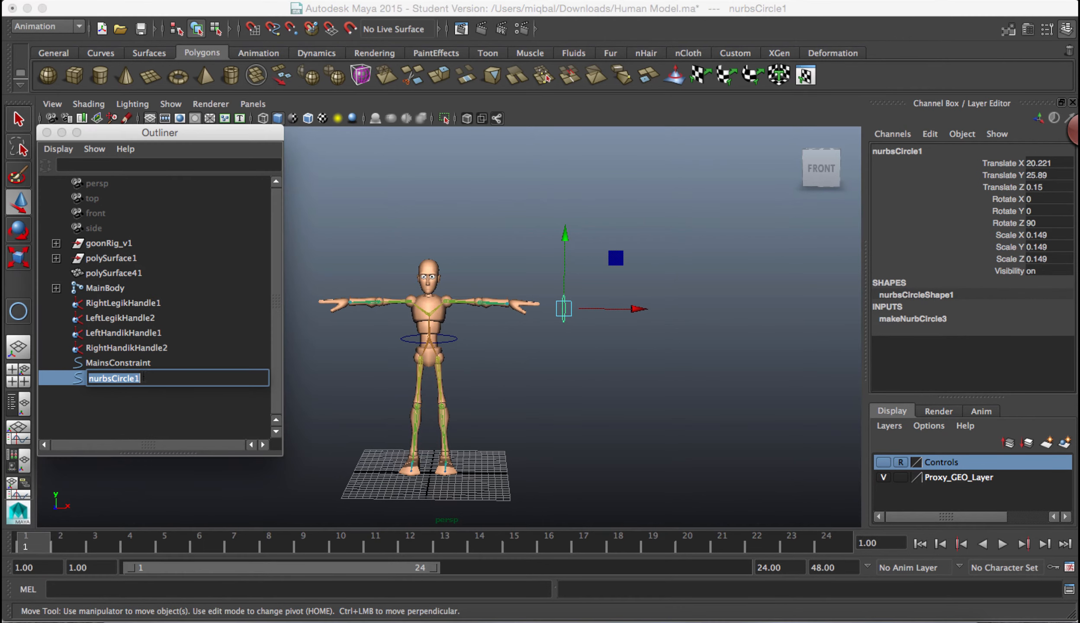
type("r")
type("ightHandConstraint")
key("Return")
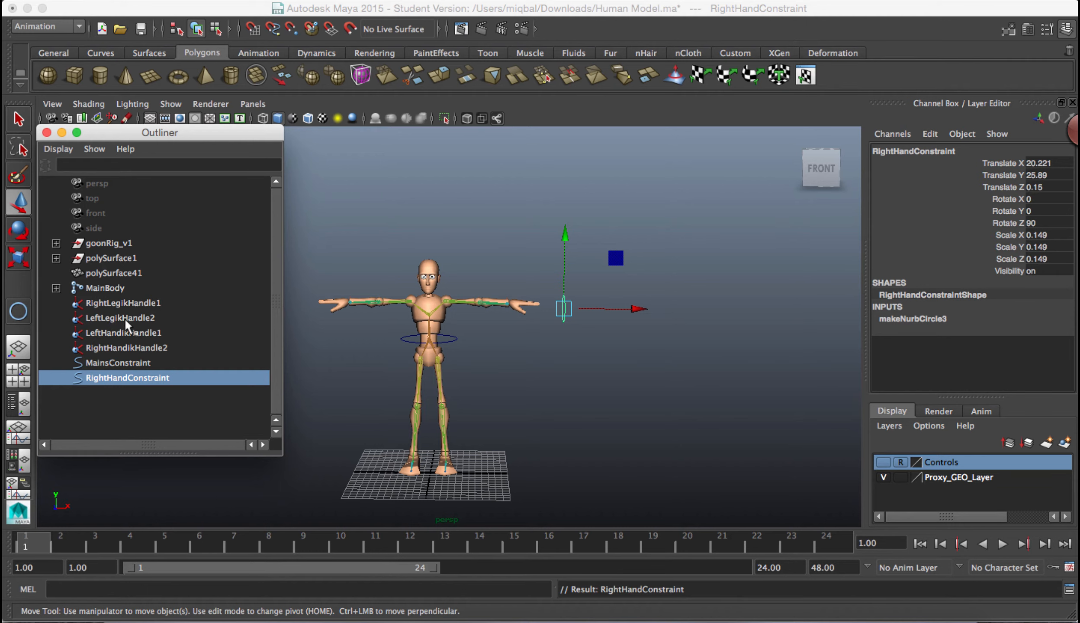
- Point-constrain LeftHandikHandle1 to the RightHandConstraint circle, with the offset maintained on all axes and weight 1
left_click(142, 303, "ctrl")
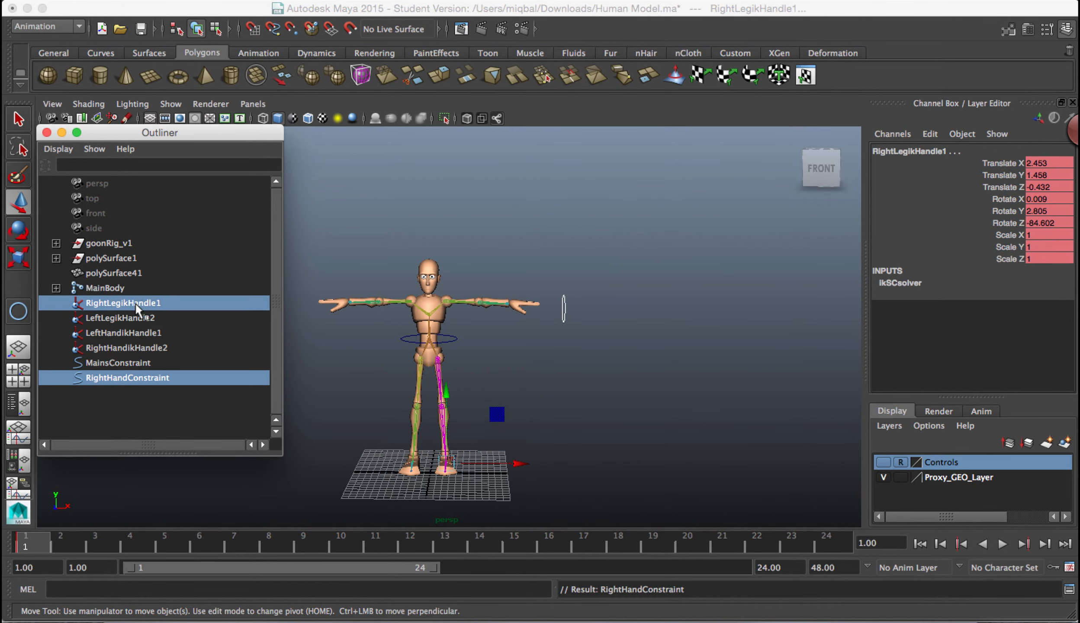
left_click(121, 375)
left_click(126, 347, "ctrl")
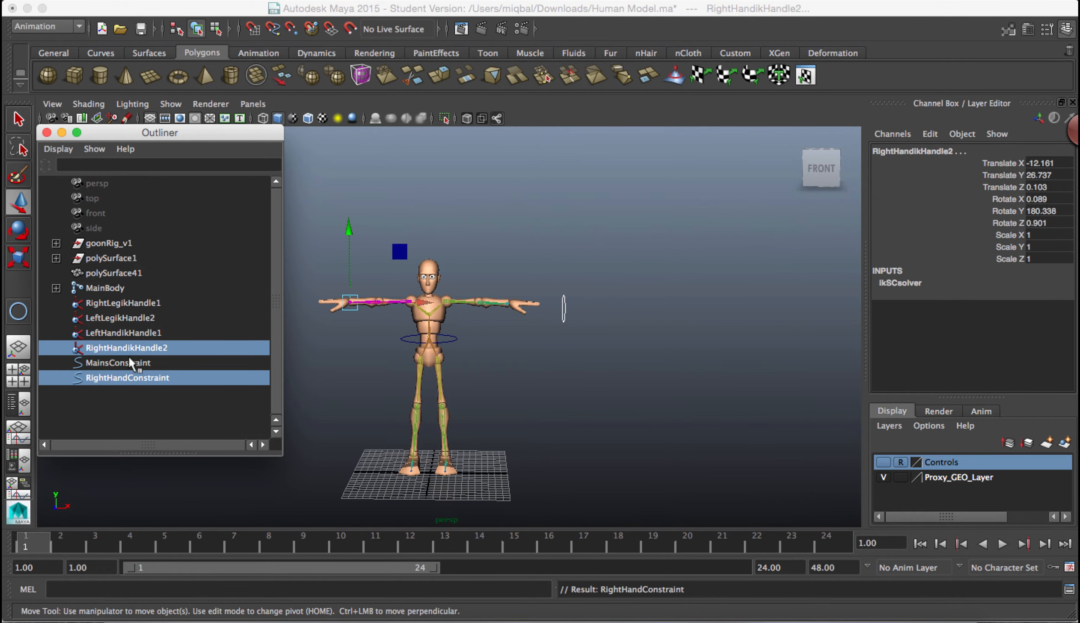
left_click(109, 348, "ctrl")
left_click(121, 333, "super")
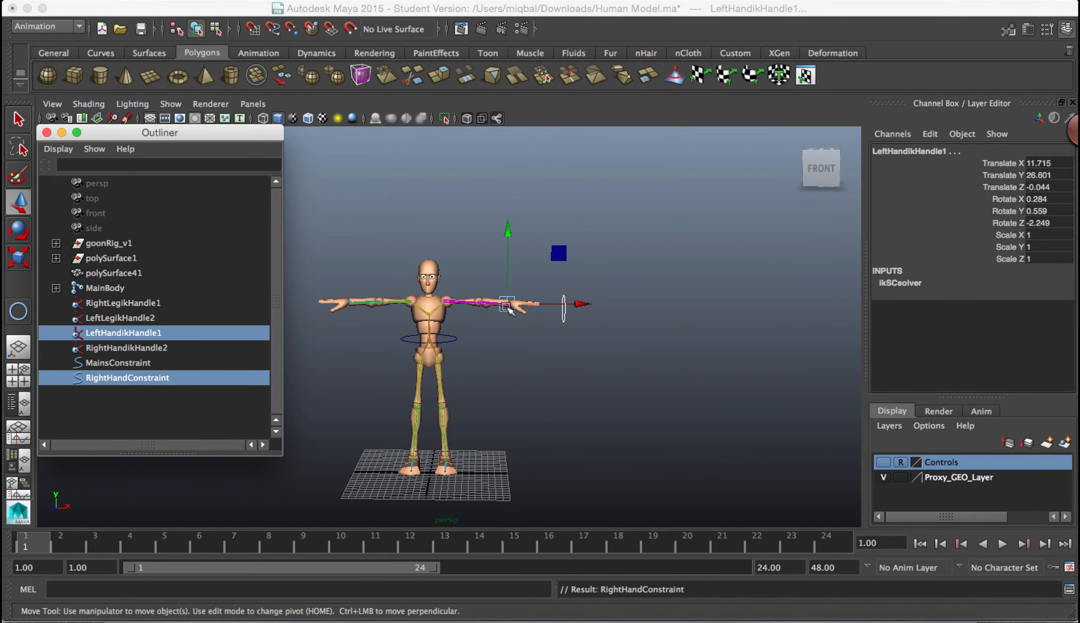
left_click(735, 1)
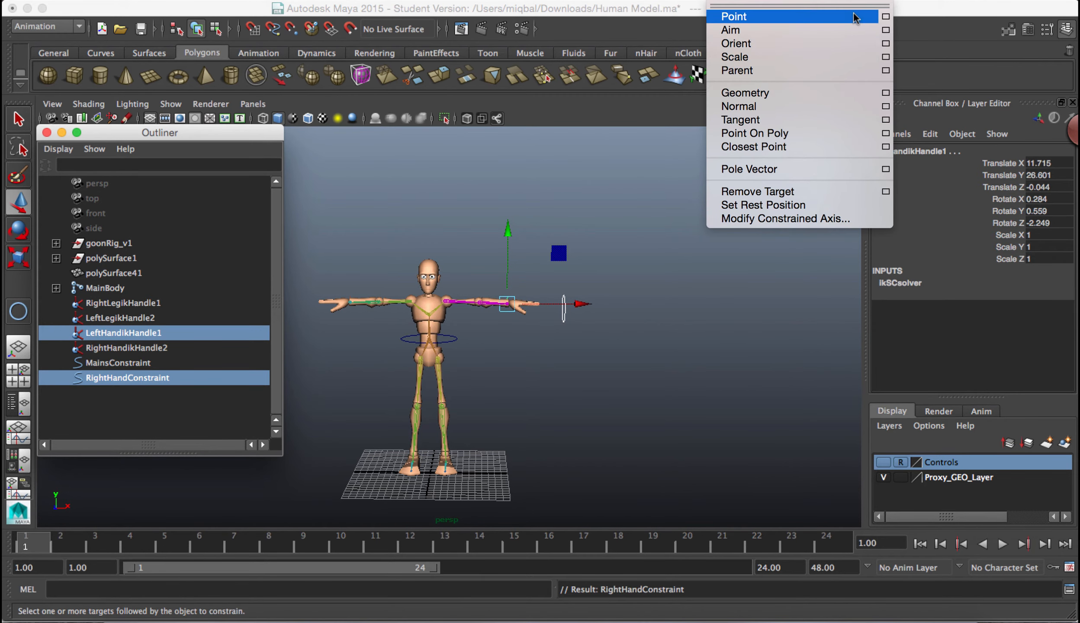
left_click(885, 17)
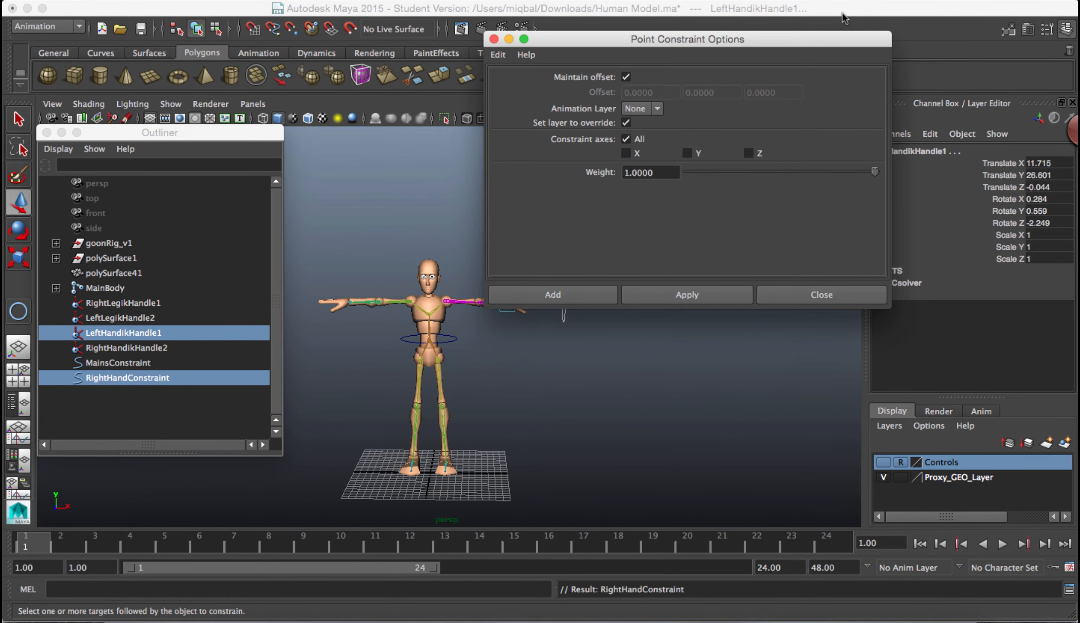
left_click(580, 293)
- Orient-constrain LeftHandikHandle1 to RightHandConstraint on Z only, with offset maintained and weight 1, and select only the circle
left_click(744, 1)
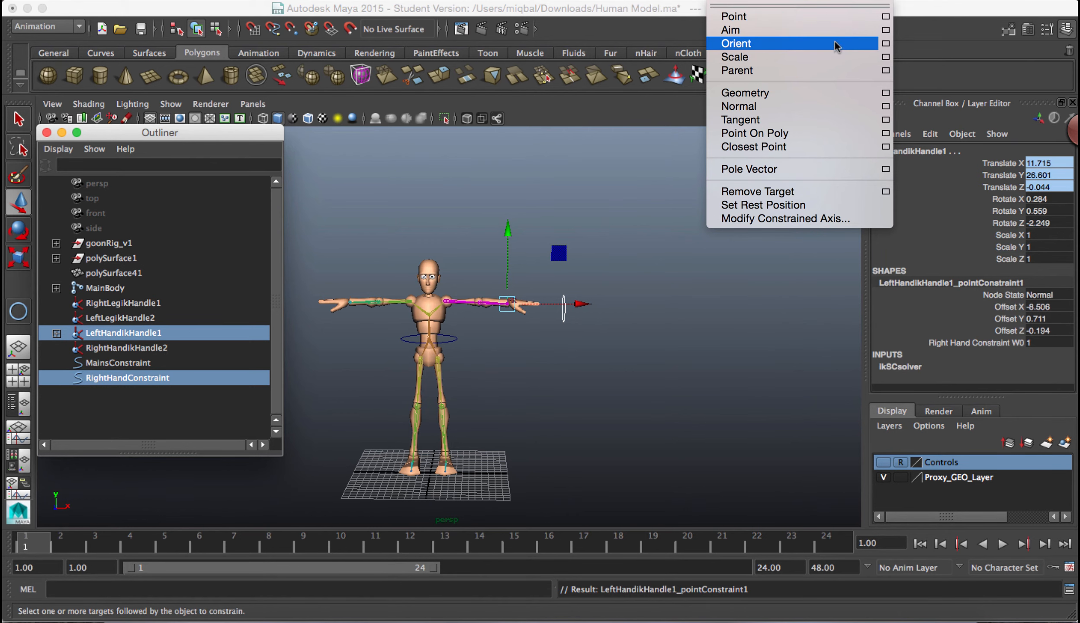
left_click(885, 45)
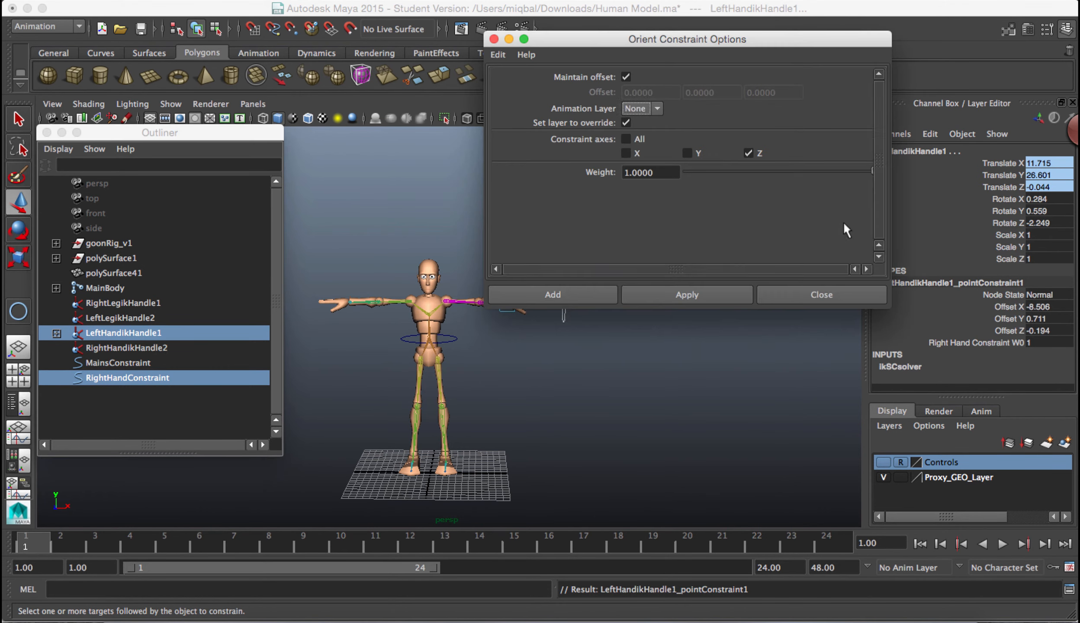
left_click(573, 295)
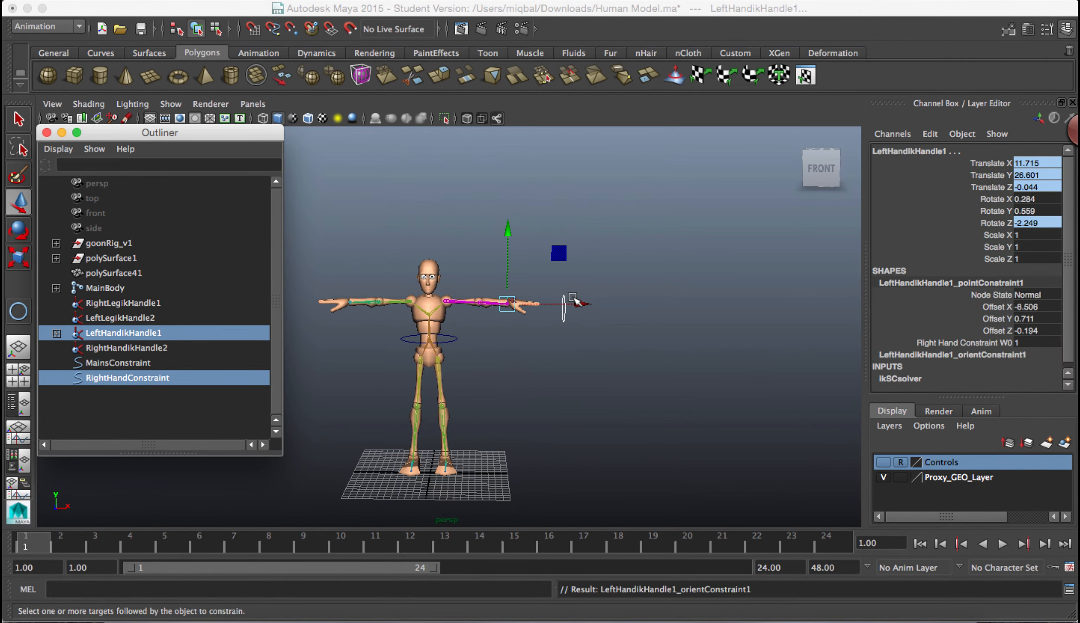
left_click(599, 335)
left_click(563, 307)
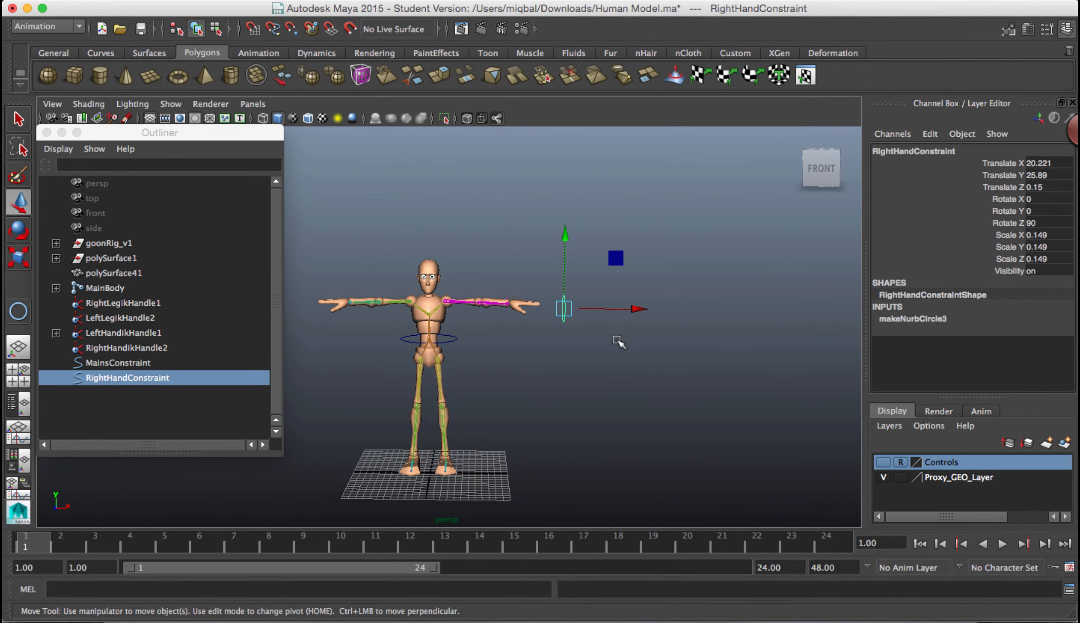
- Lower the RightHandConstraint circle to about X 13.4, Y 16.5, Z 1.7 to pose its arm beside the body
left_click_drag(565, 310, 519, 372)
left_click(454, 339)
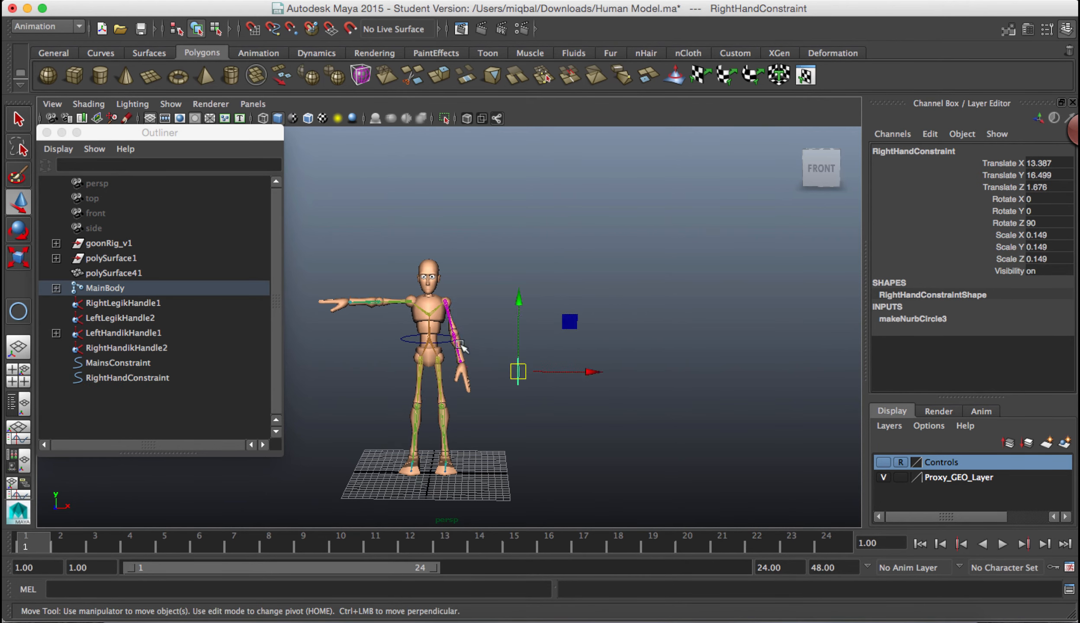
key("e")
left_click_drag(526, 305, 528, 315)
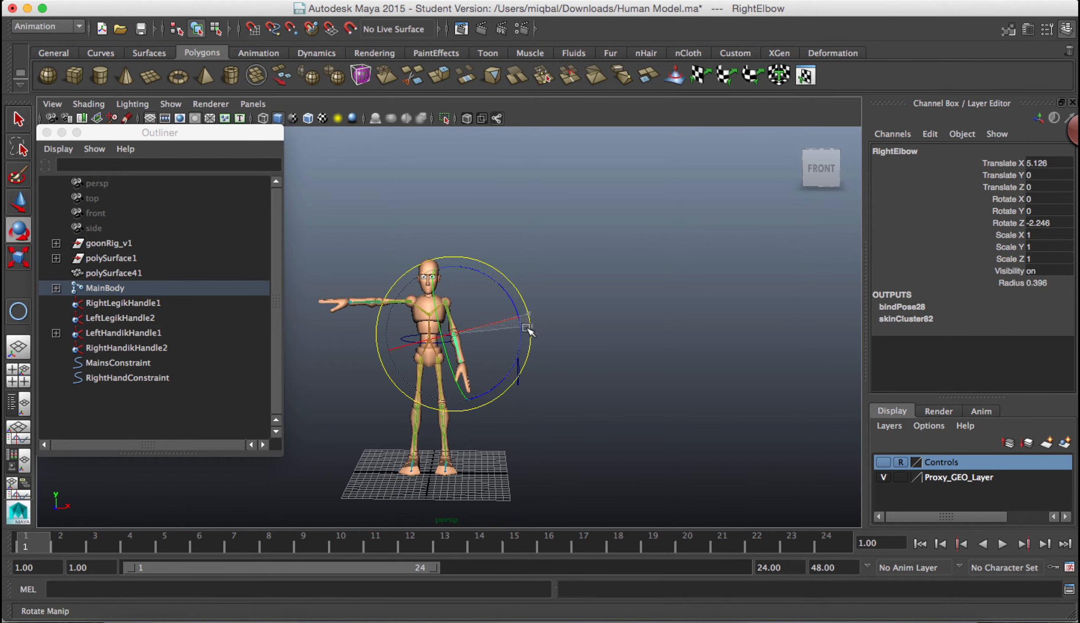
key("z")
key("z")
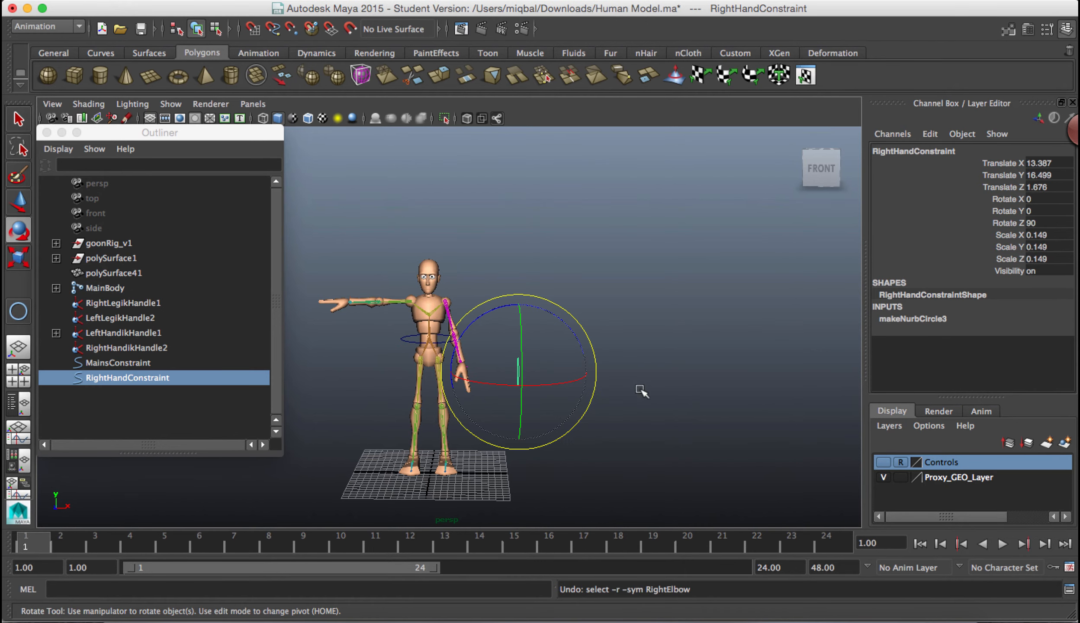
- Shift the RightHandConstraint circle slightly outward and down to about X 15.1, Y 15.7, Z 1.7
key("w")
mouse_move(520, 374)
left_mouse_down()
mouse_move(514, 317)
mouse_move(579, 323)
mouse_move(570, 363)
mouse_move(532, 380)
left_mouse_up()
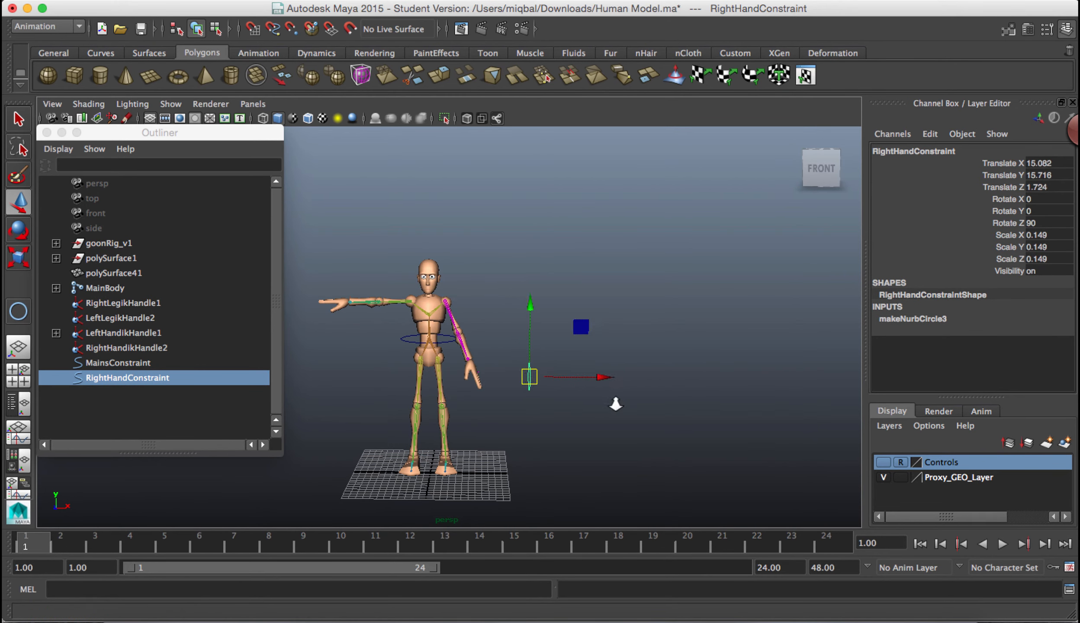
- Draw a second small NURBS control circle behind the body in the side view, centred at about Y 14, Z -5.8
scroll(616, 405, "down", 1)
middle_click_drag(504, 424, 562, 419, "alt")
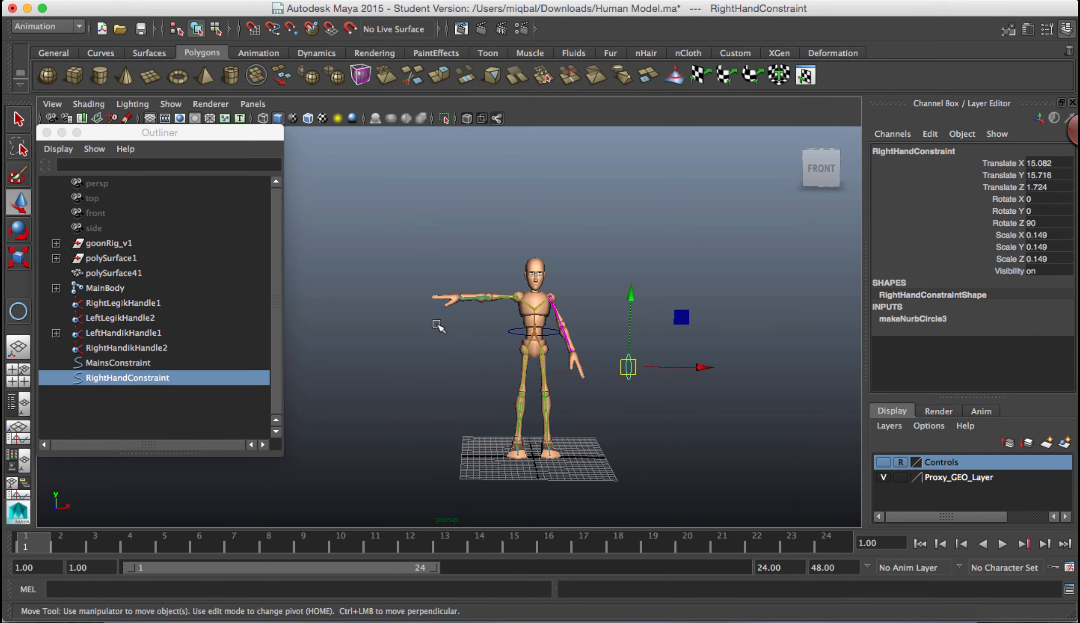
left_click_drag(438, 321, 498, 329, "alt")
left_click(245, 1)
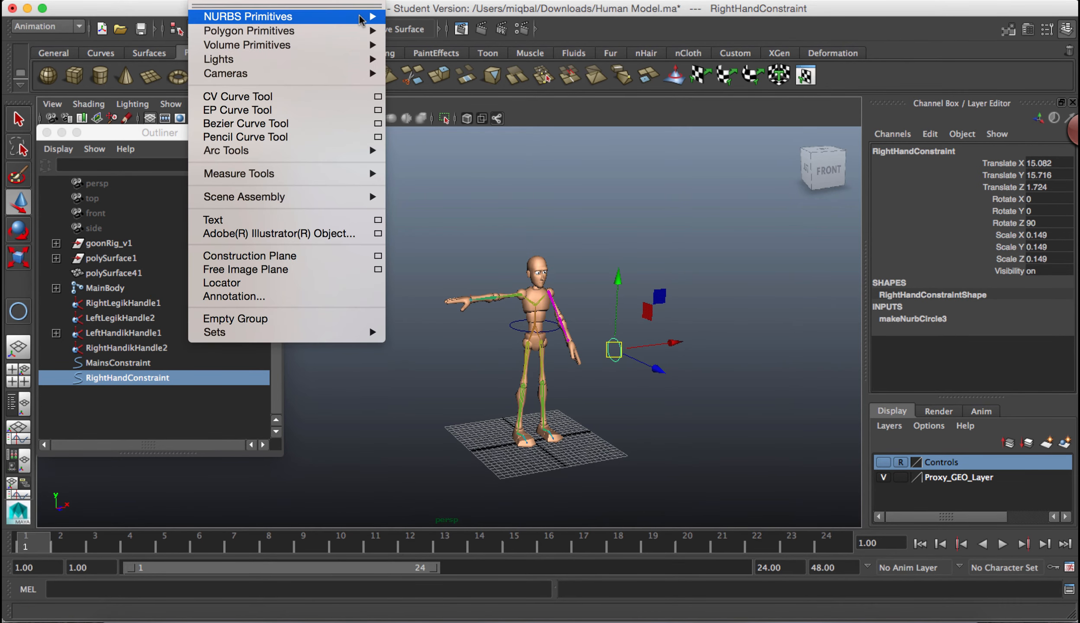
mouse_move(364, 17)
left_click(443, 106)
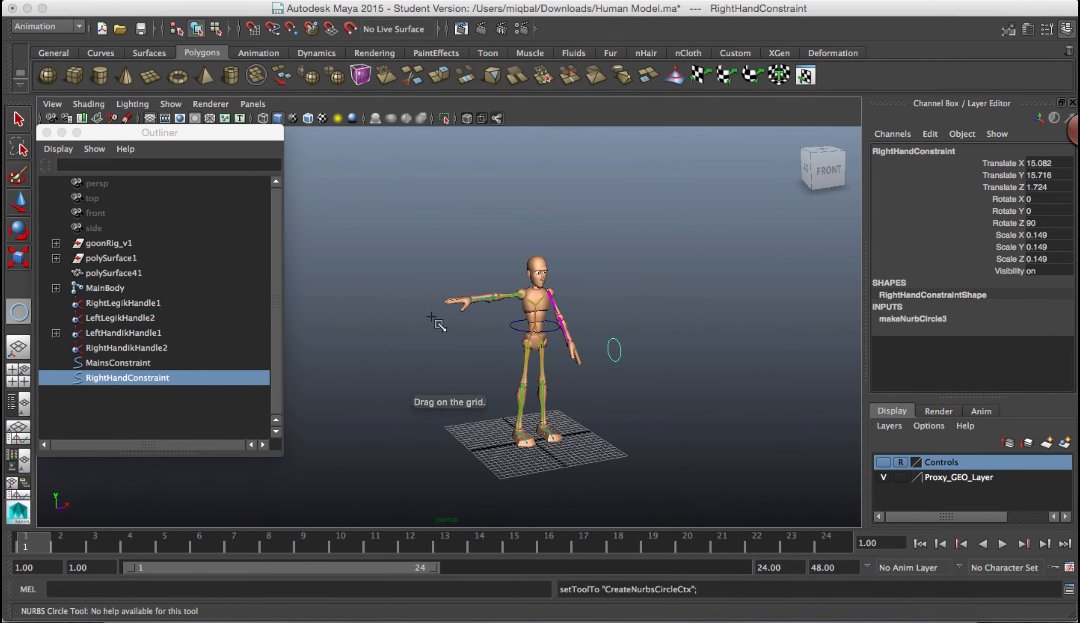
key("space")
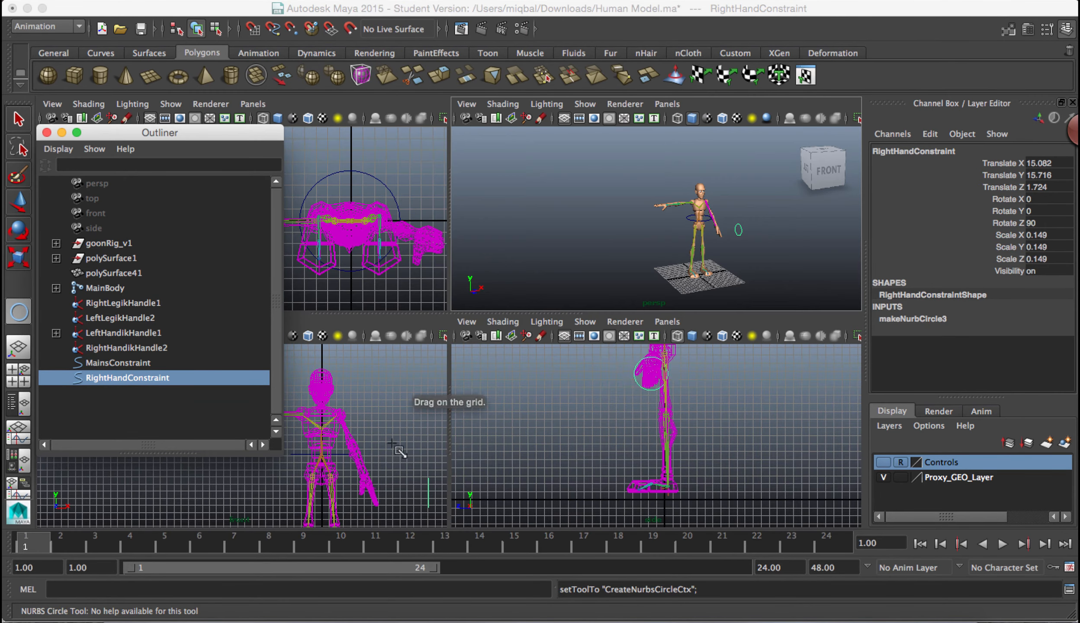
key("space")
left_click_drag(563, 233, 592, 256)
key("space")
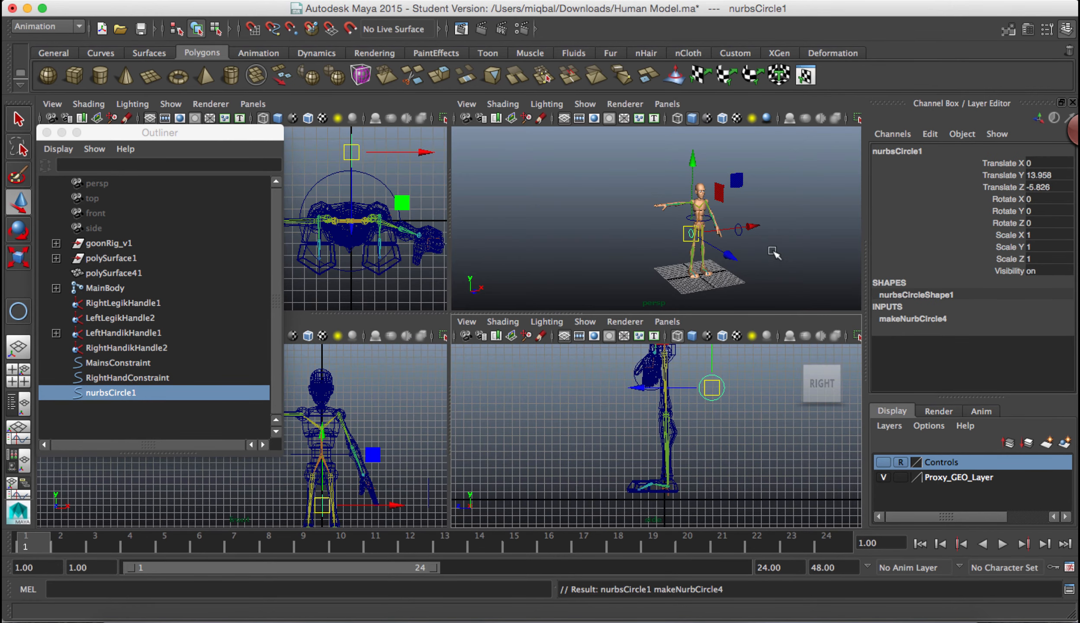
key("space")
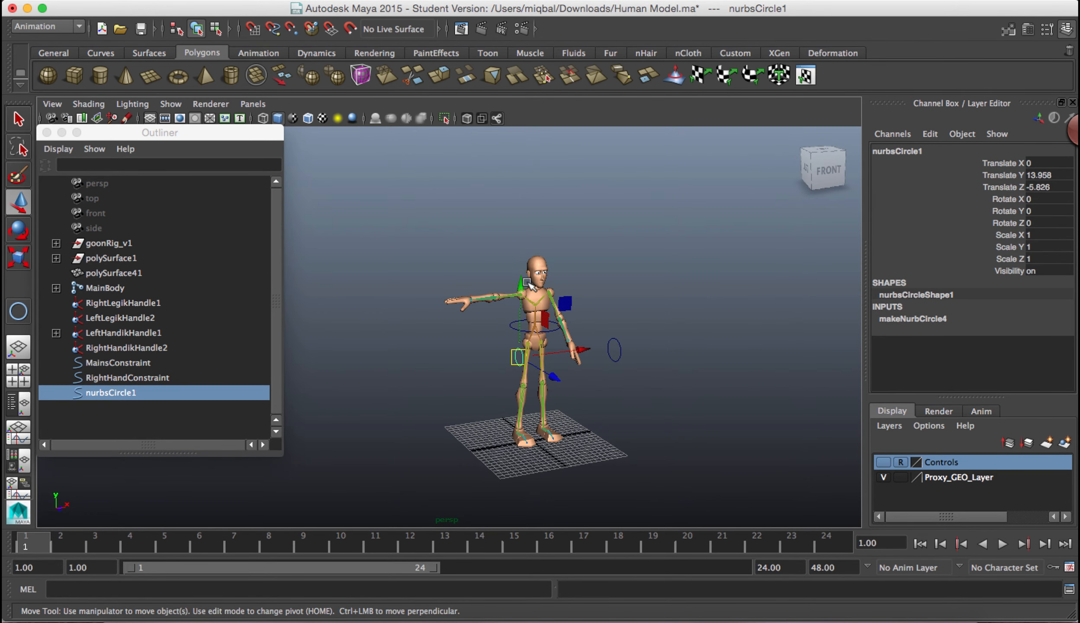
- Place the new circle just beyond the fingertips of the still-outstretched arm at about X -20.6, Y 26.7, Z 0.65
left_click_drag(530, 286, 515, 216)
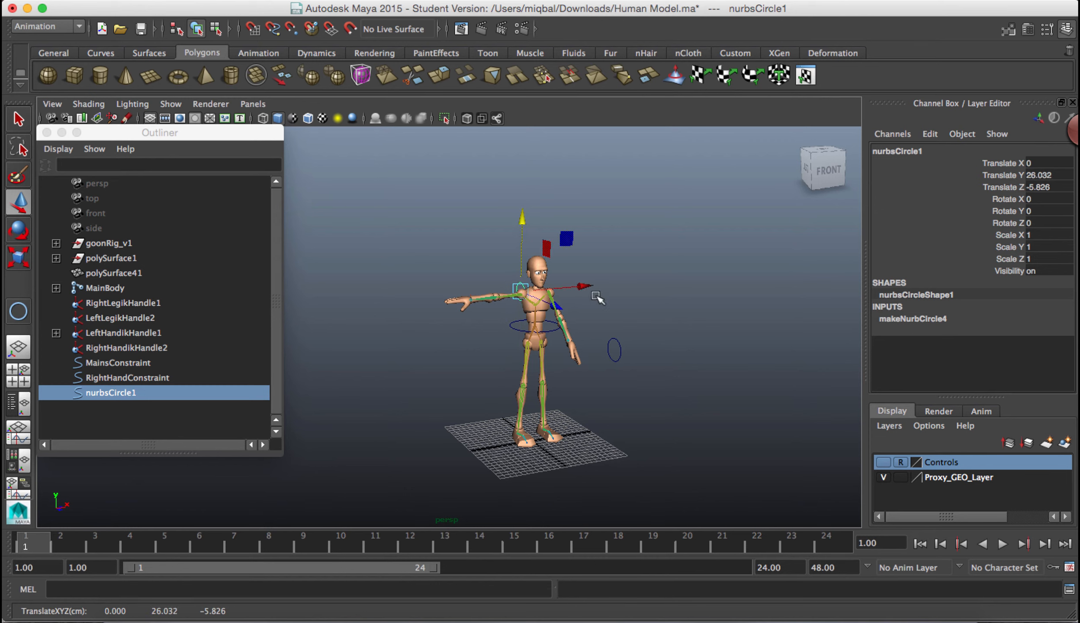
left_click_drag(596, 297, 502, 312)
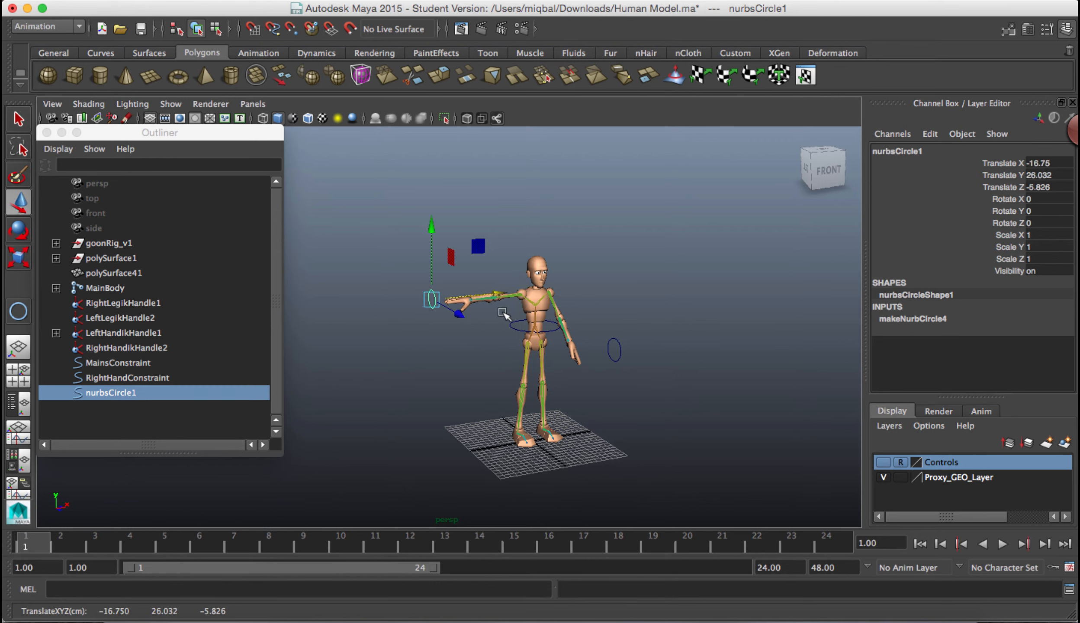
left_click_drag(437, 245, 436, 252)
left_click_drag(450, 354, 594, 344, "alt")
left_click_drag(516, 308, 562, 308)
left_click_drag(562, 331, 536, 333, "alt")
left_click_drag(487, 240, 486, 230)
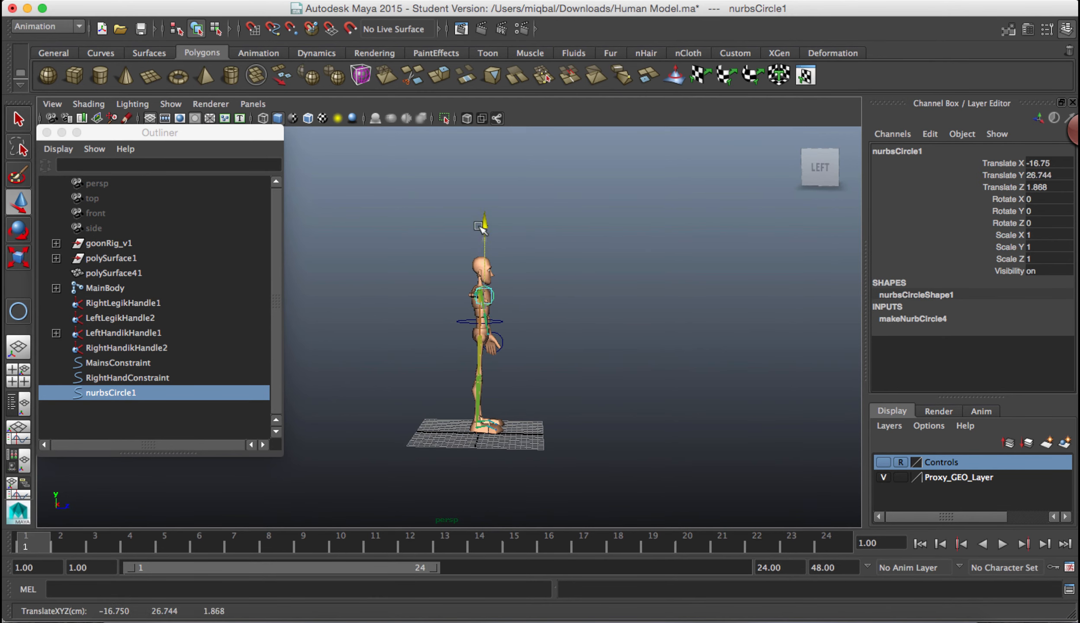
left_click_drag(559, 296, 555, 299)
mouse_move(615, 338)
left_mouse_down("alt")
mouse_move(415, 359)
mouse_move(474, 349)
mouse_move(532, 309)
mouse_move(487, 306)
mouse_move(615, 337)
left_mouse_up("alt")
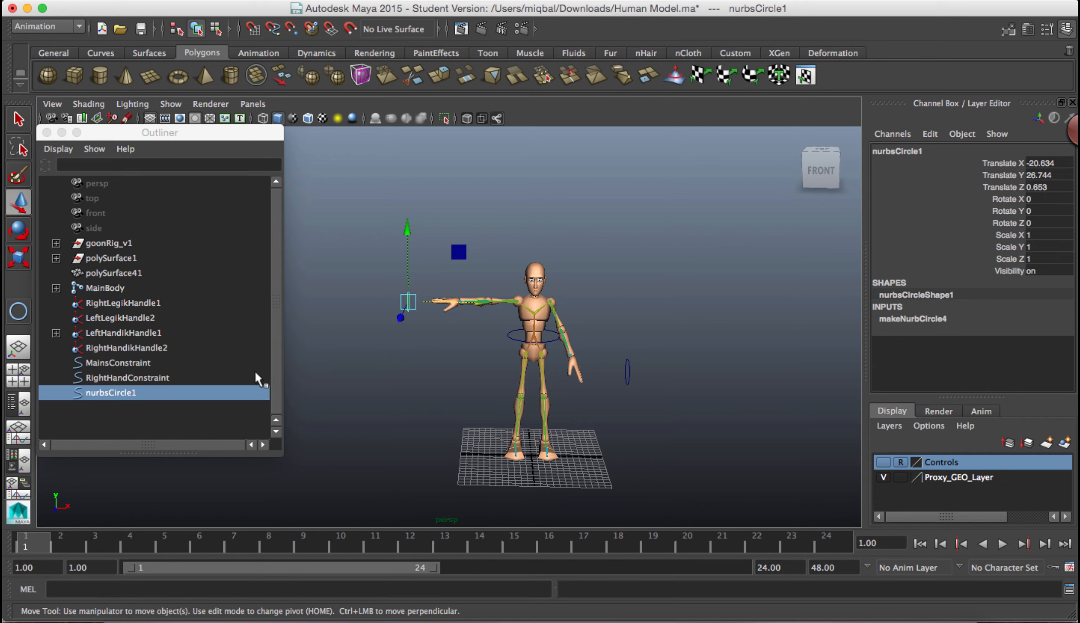
- Point-constrain RightHandikHandle2 to the new hand circle with the offset maintained
left_click(119, 303, "shift")
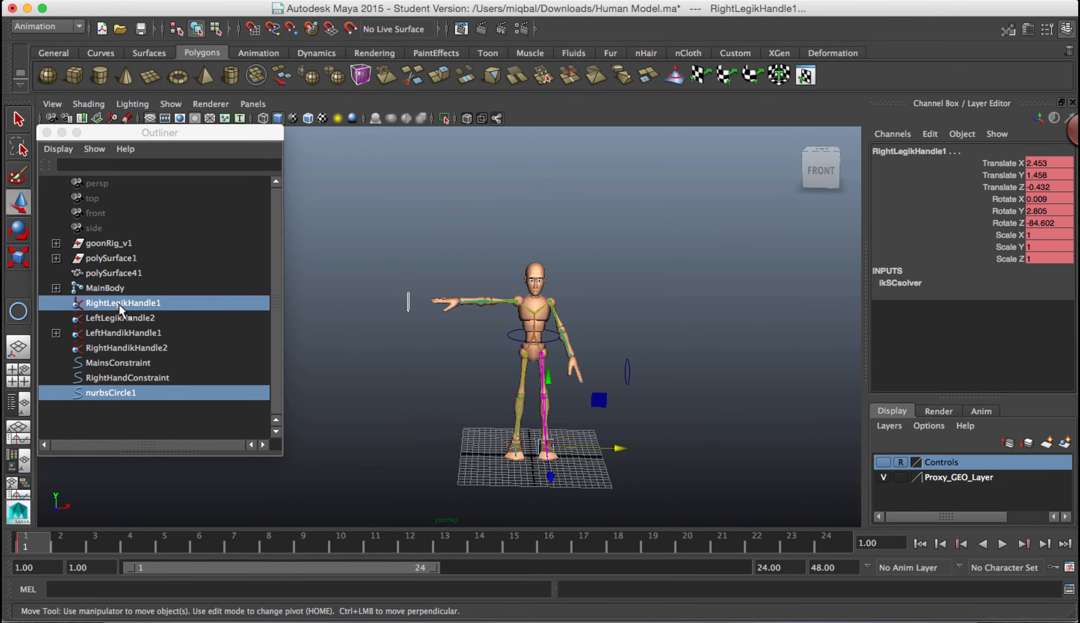
left_click(116, 306, "ctrl")
left_click(113, 346, "ctrl")
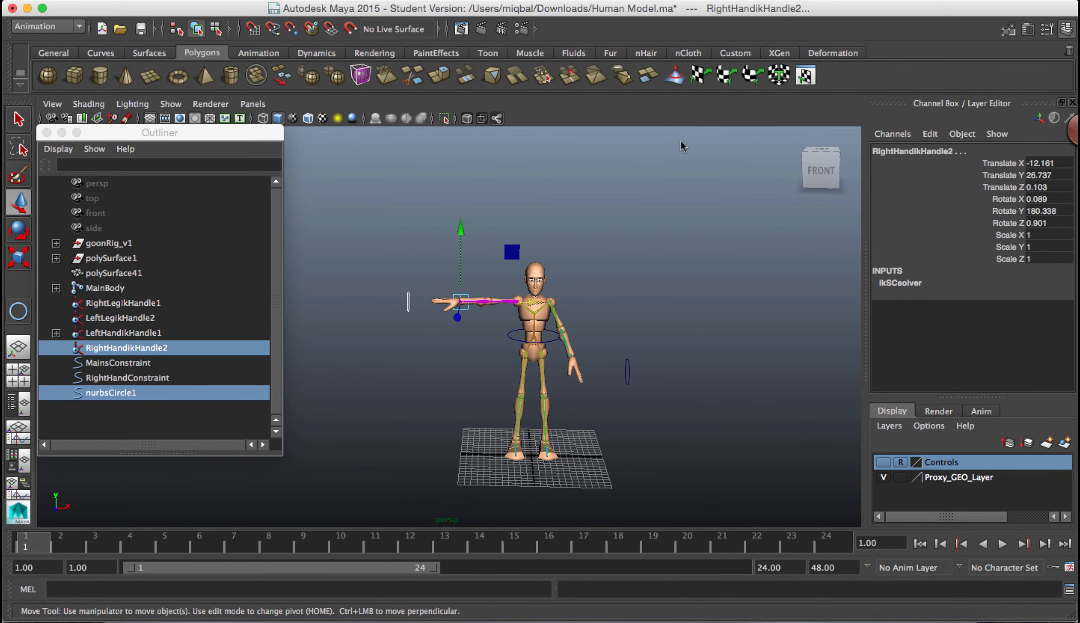
left_click(731, 1)
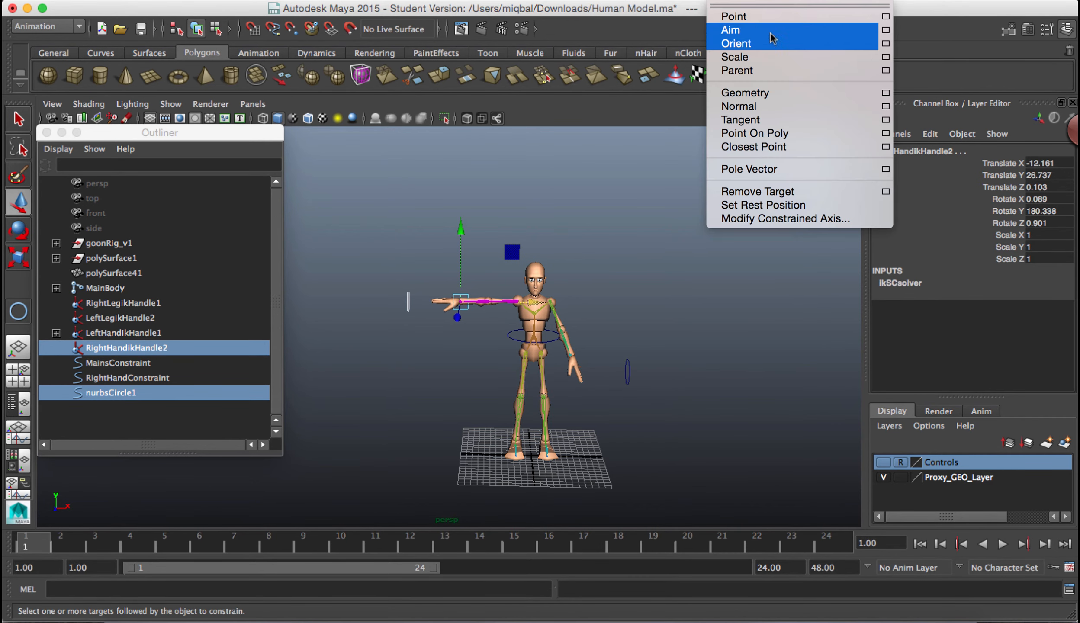
left_click(885, 17)
left_click(614, 294)
- Orient-constrain RightHandikHandle2 to the new hand circle on Z only, with offset maintained and weight 1
left_click(731, 1)
left_click(884, 44)
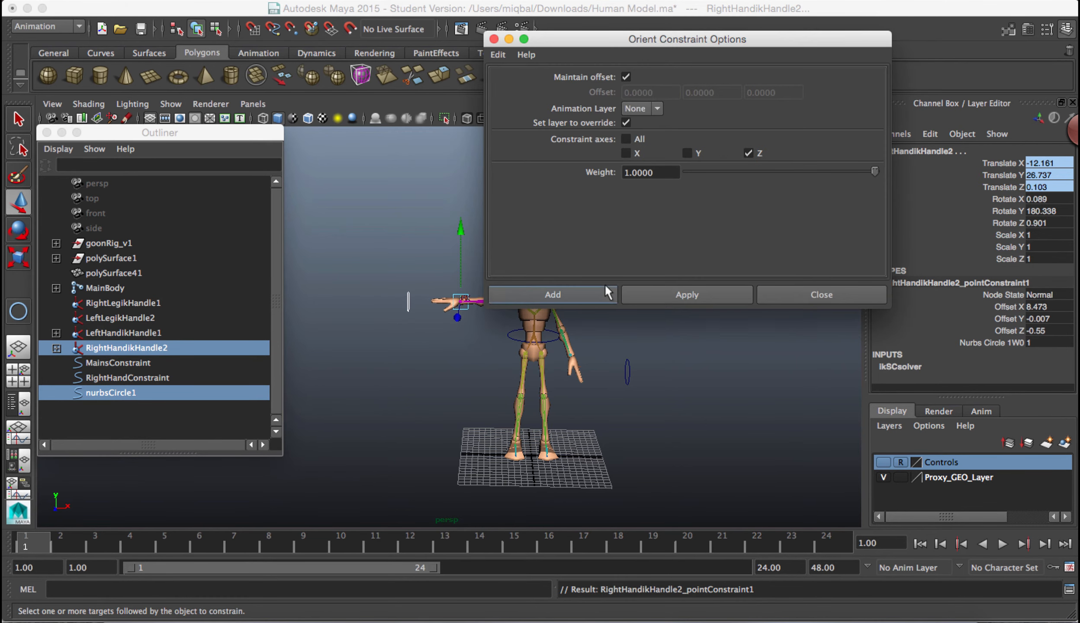
left_click(557, 295)
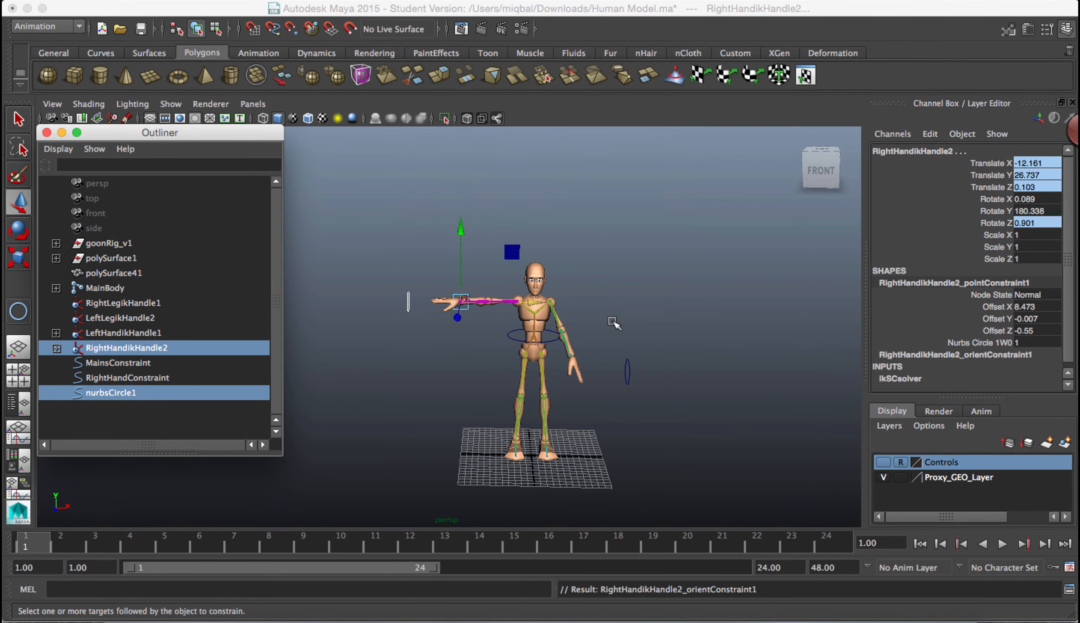
- Test the arms by lowering the new hand circle to about X -17.1, Y 21.3 and raising RightHandConstraint to about X 20.9, Y 25
left_click(416, 332)
left_click(408, 302)
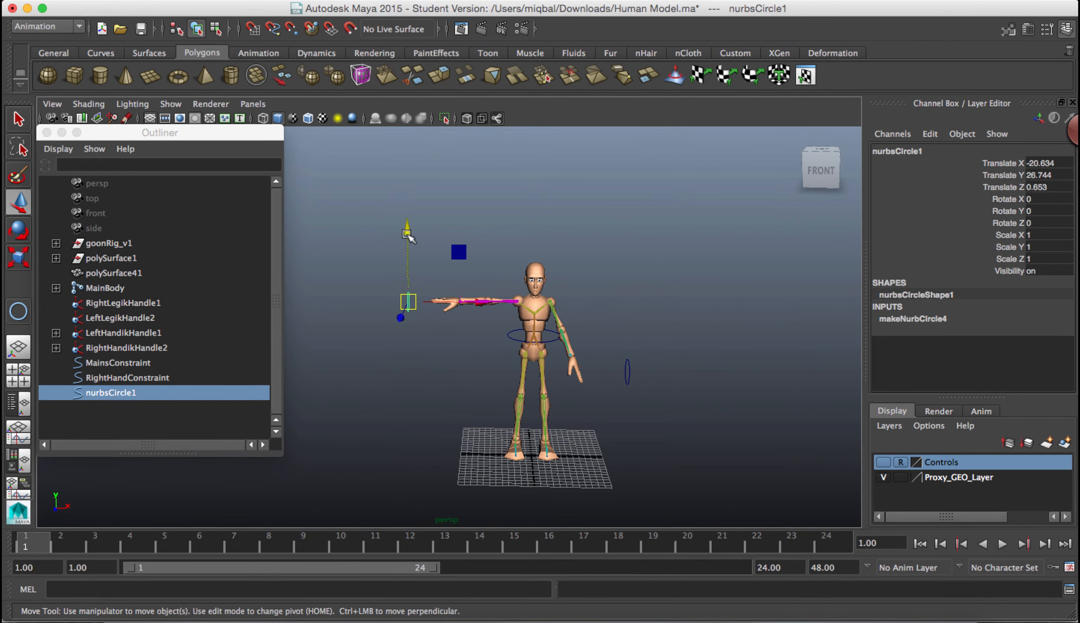
left_click_drag(408, 237, 432, 335)
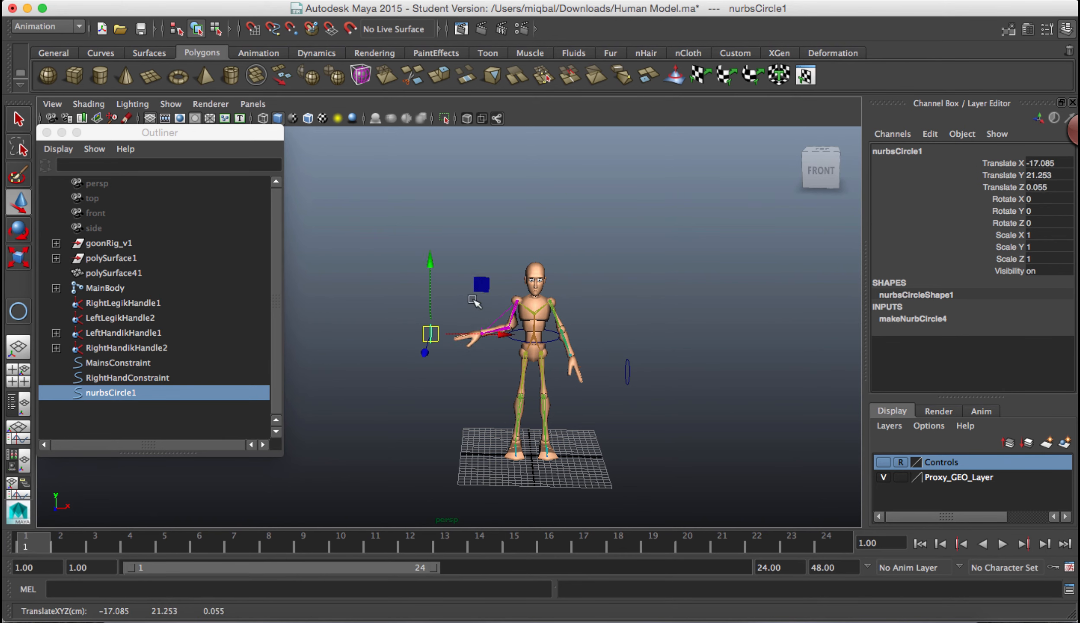
left_click(627, 371)
left_click_drag(627, 369, 668, 317)
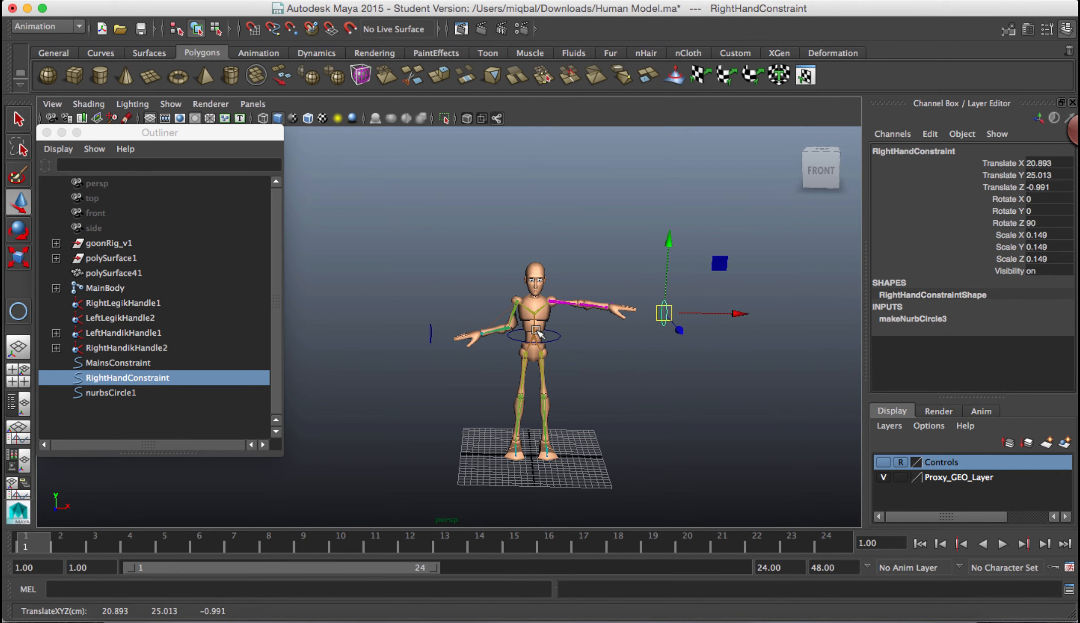
- Level both arms by placing the new circle at about X -20.8, Y 25.8, Z -0.9 and RightHandConstraint at about X 20.3, Y 25.7, Z -1.1
left_click(439, 338)
left_click_drag(433, 342, 406, 304)
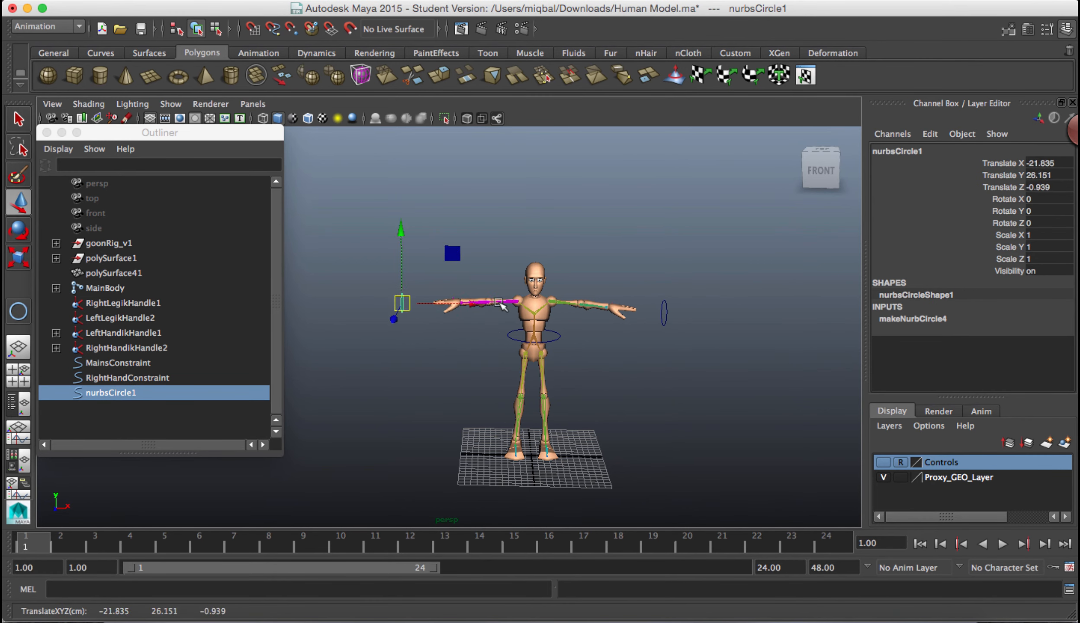
left_click(662, 312)
left_click_drag(663, 312, 662, 311)
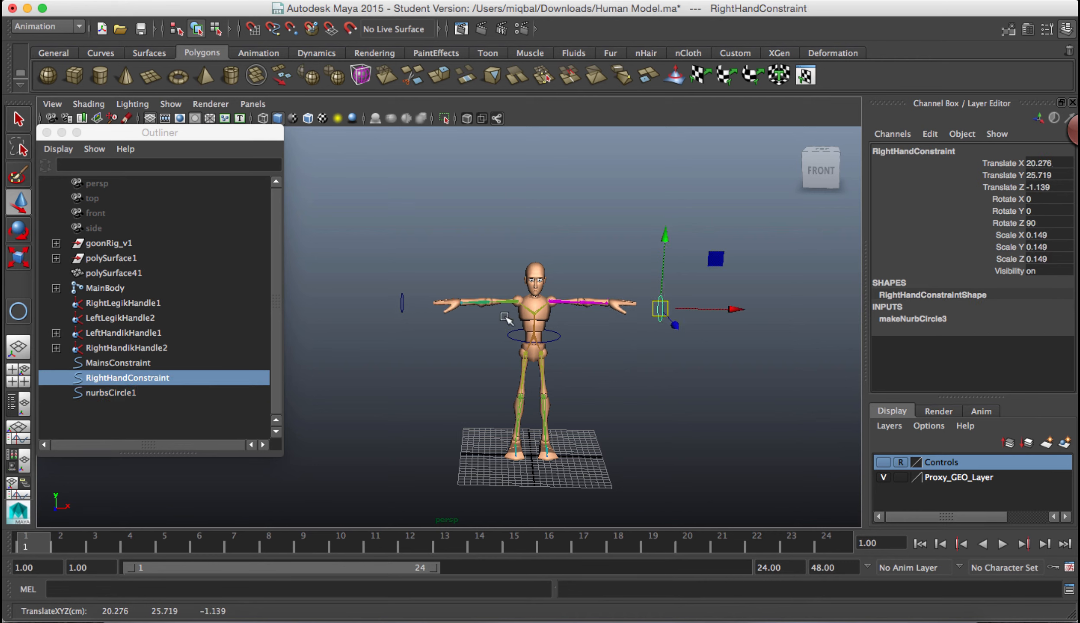
left_click(402, 304)
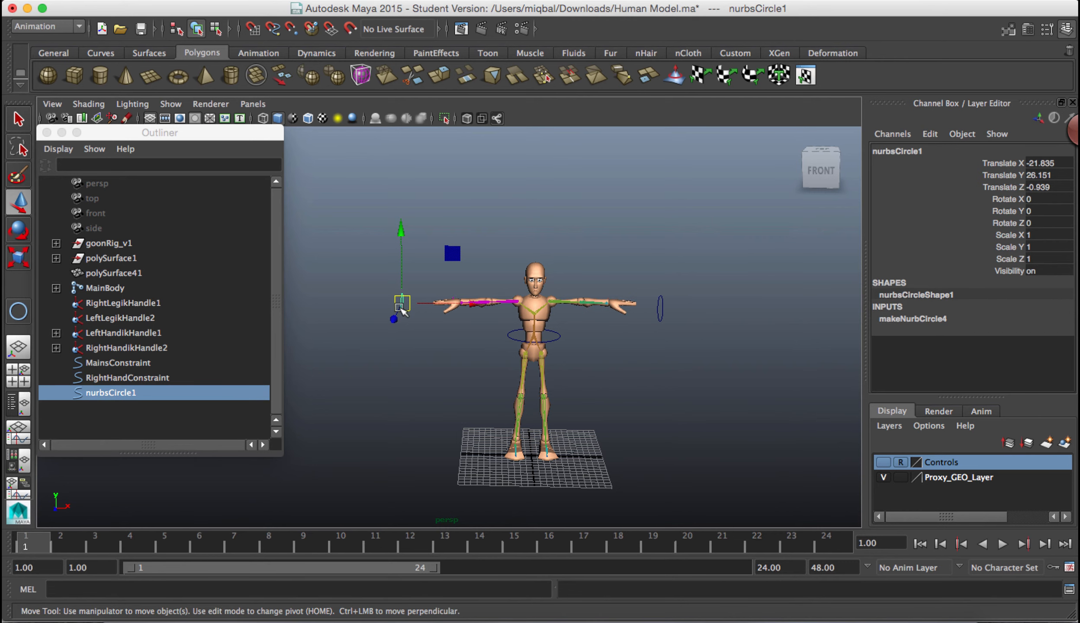
left_click_drag(406, 305, 411, 311)
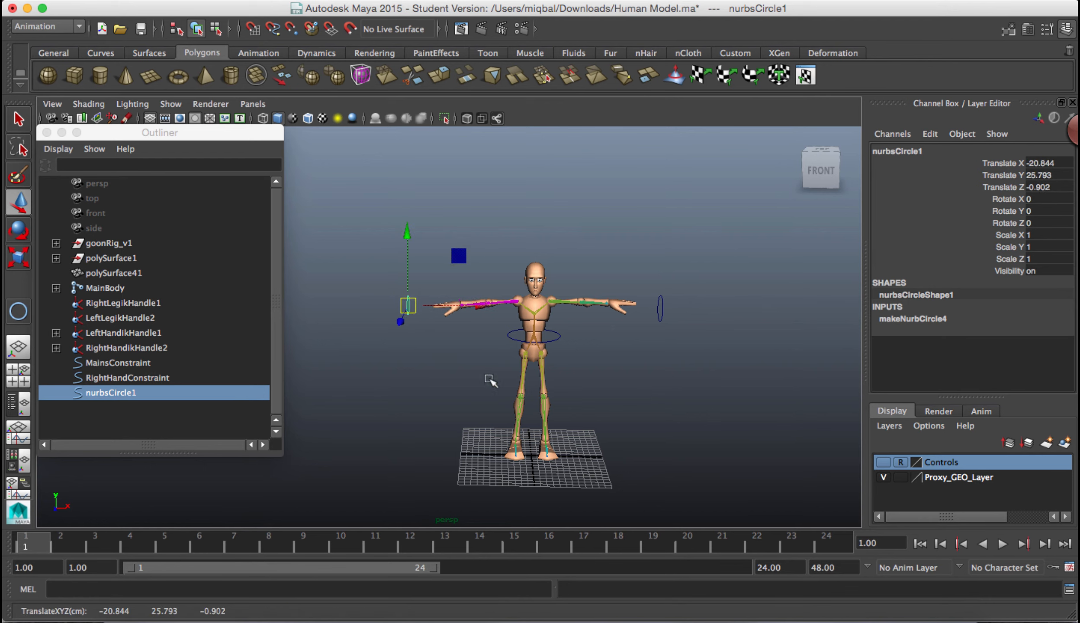
- Lower both arms to the sides, placing the new circle at about X -12.1, Y 17.8 and RightHandConstraint at about X 12.1, Y 16.1
left_click_drag(636, 407, 465, 344, "alt")
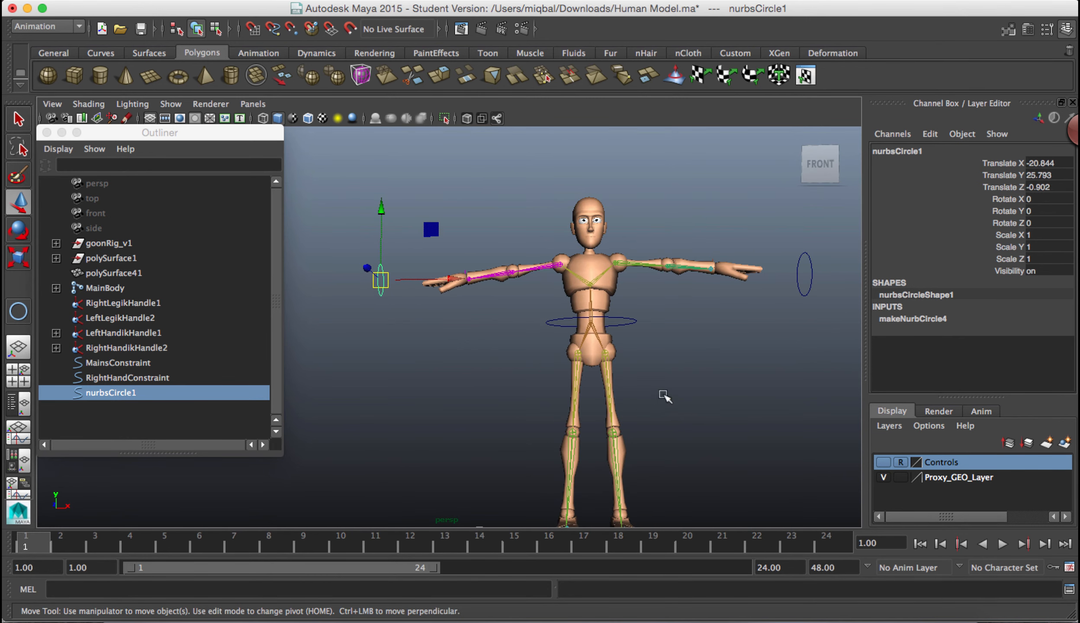
right_click_drag(665, 396, 511, 359, "alt")
left_click_drag(406, 296, 450, 345)
left_click(671, 294)
left_click_drag(671, 294, 636, 361)
left_click_drag(702, 356, 692, 356)
left_click(498, 355)
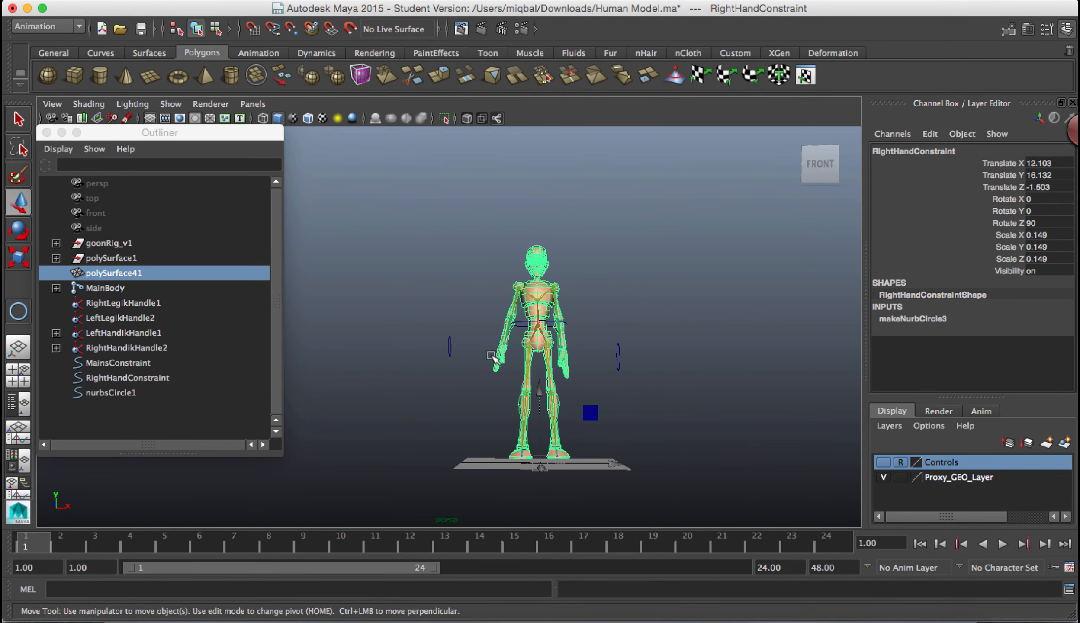
left_click(450, 350)
left_click_drag(450, 347, 463, 350)
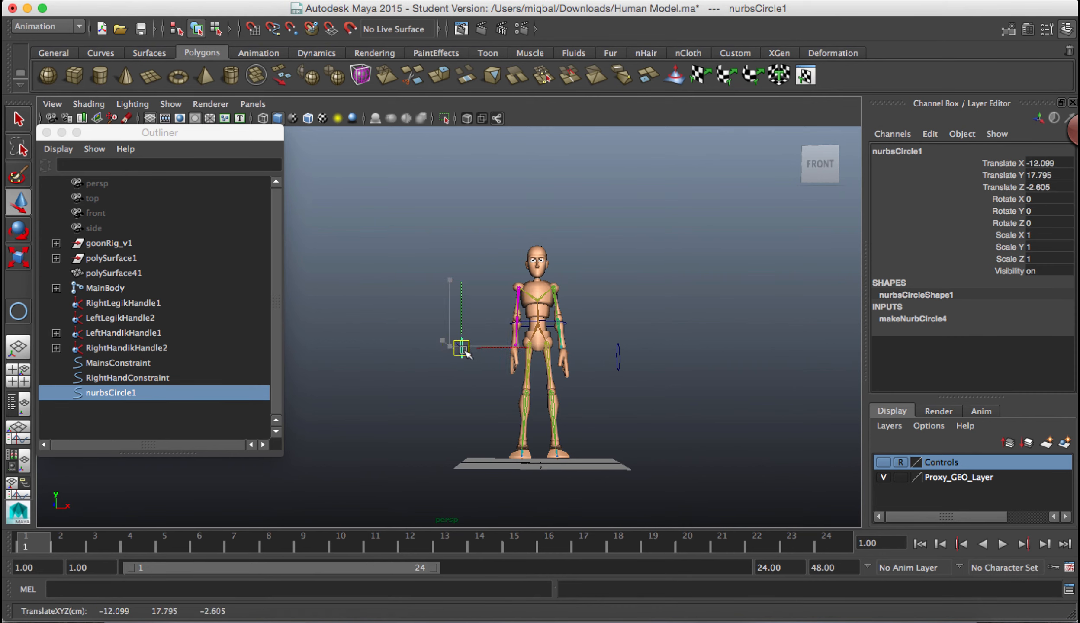
- Move both hand circles forward along Z so the hands hang beside the thighs, with the new circle at about Z 1.7
left_click_drag(636, 407, 485, 403, "alt")
left_click(497, 385)
left_click(474, 390)
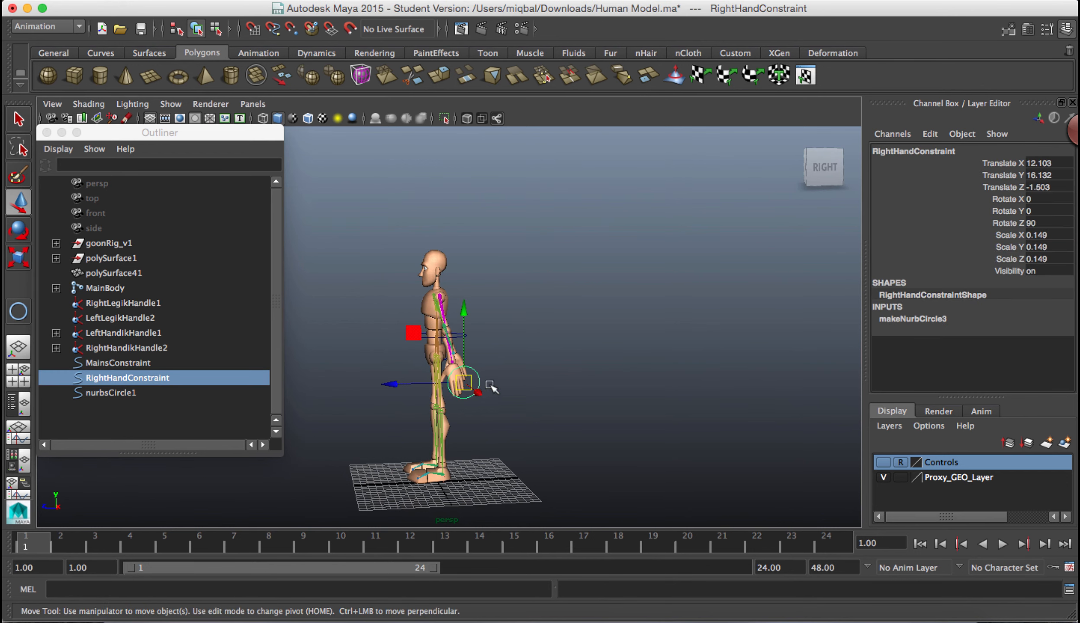
left_click_drag(400, 386, 604, 426)
left_click(471, 346)
left_click_drag(468, 380, 559, 344, "alt")
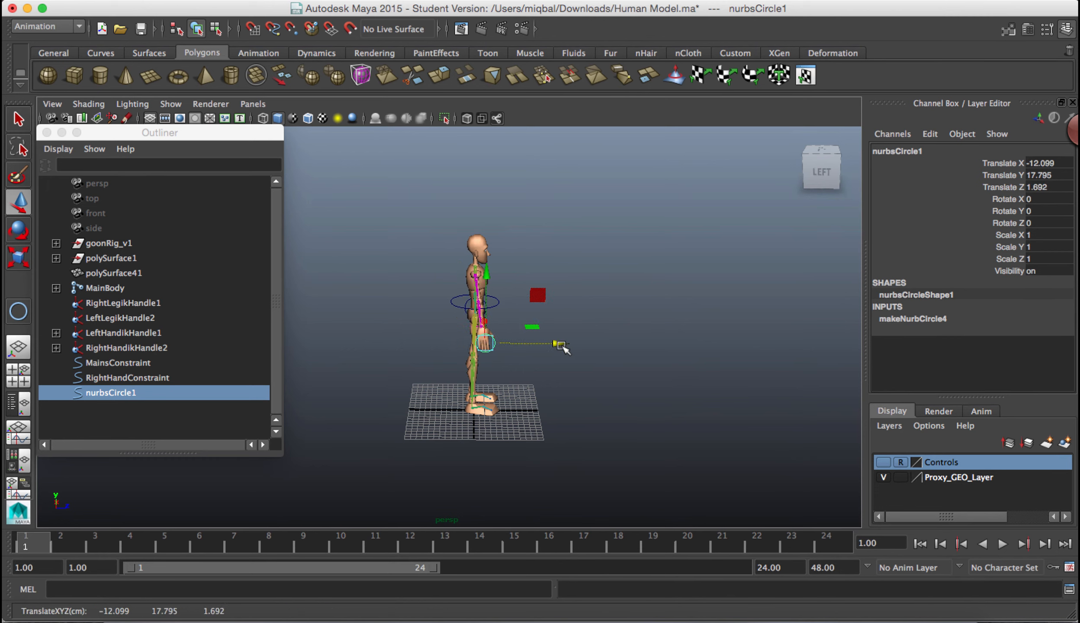
left_click_drag(632, 389, 511, 386, "alt")
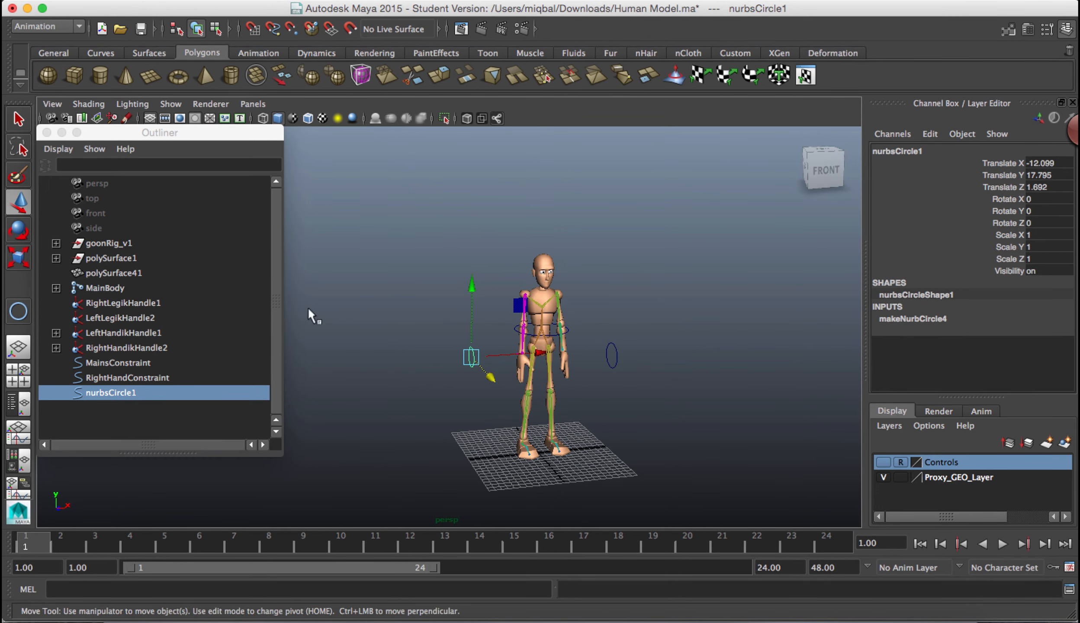
- Save the Human Model scene as a Student Version file and clear the selection
left_click(101, 6)
left_click(122, 52)
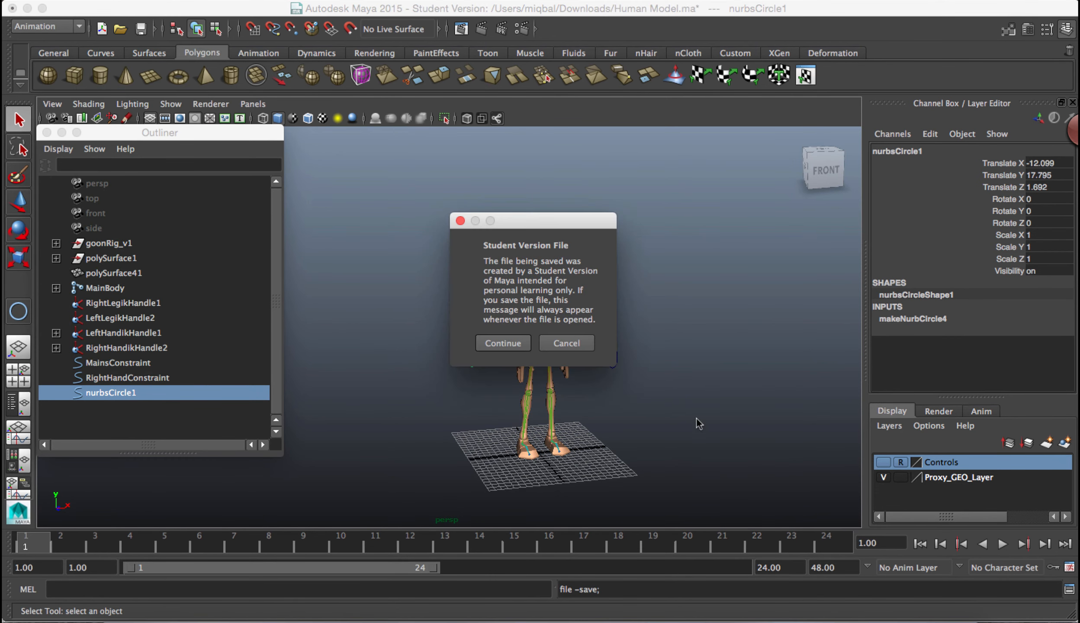
left_click(502, 343)
key("w")
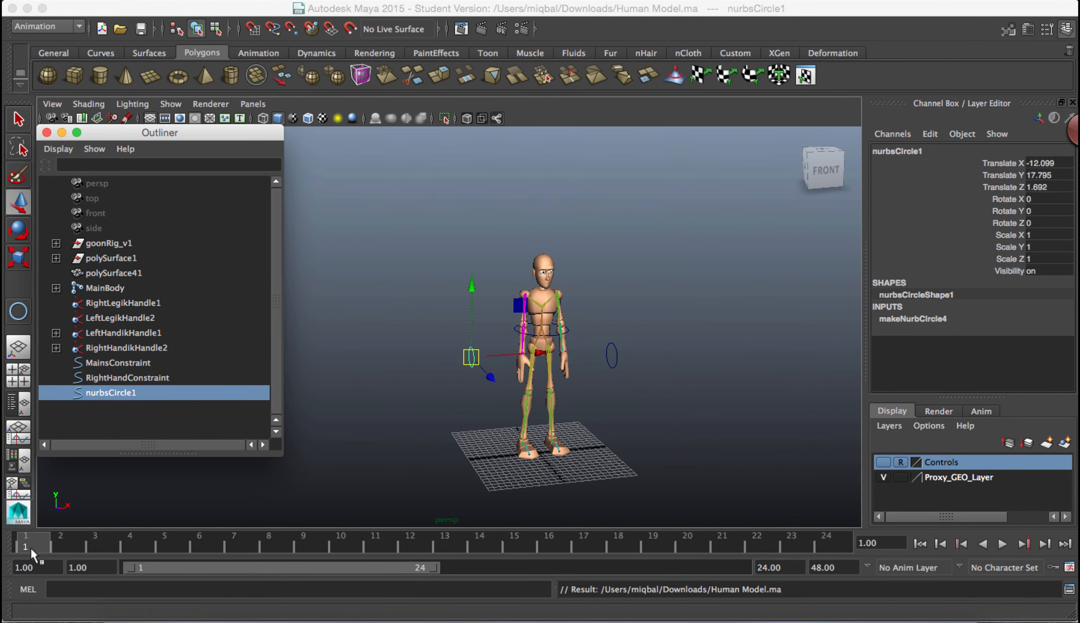
left_click(682, 460)
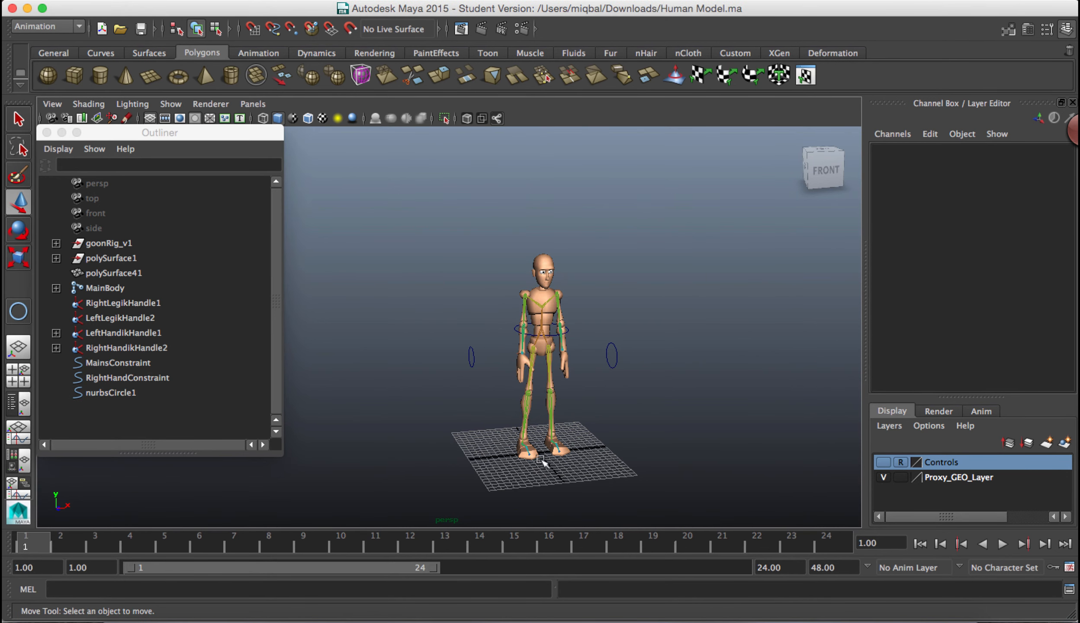
- Inspect the channels of the left hand IK handle and both leg IK handles at frame 1
left_click(130, 333)
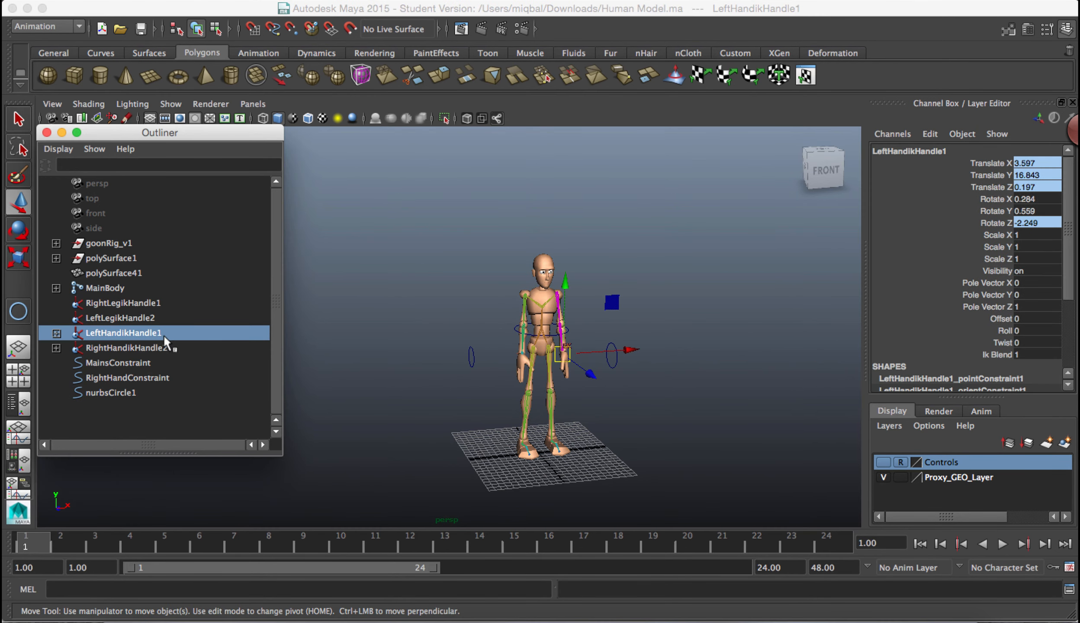
left_click(137, 302)
left_click(135, 317)
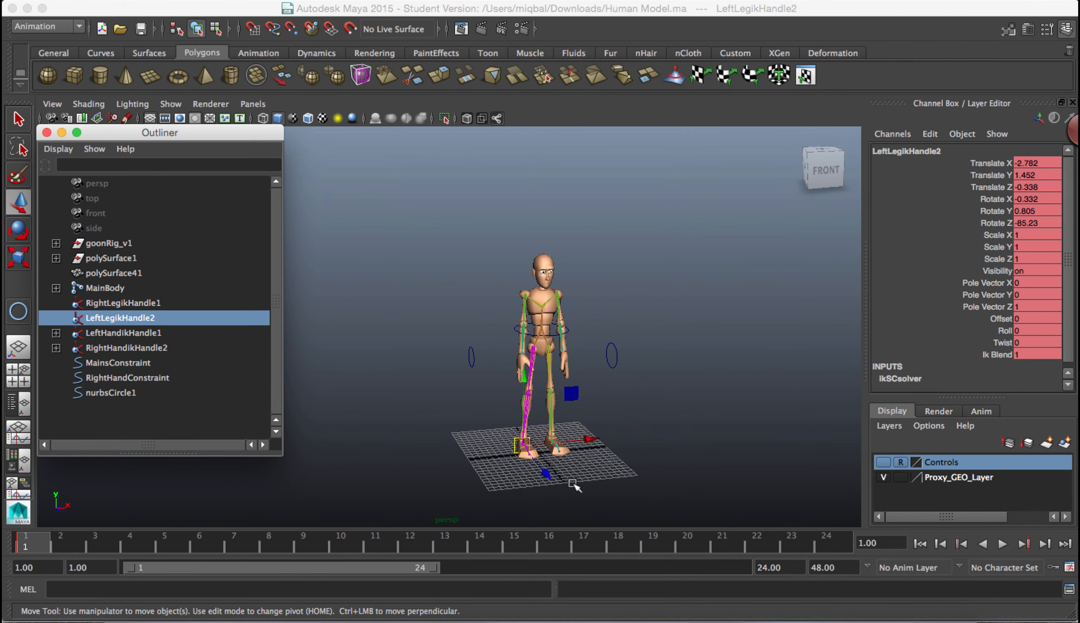
- At frame 5, swing RightHandConstraint forward to about X 13.9, Y 15.9, Z 5.6 and key it
left_click(167, 545)
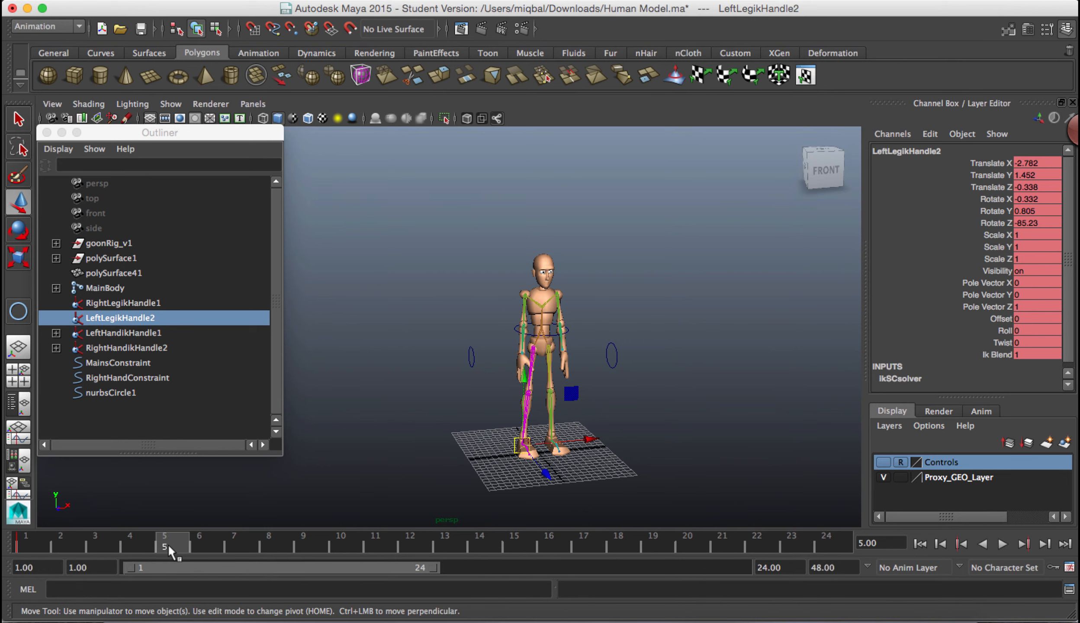
left_click(608, 361)
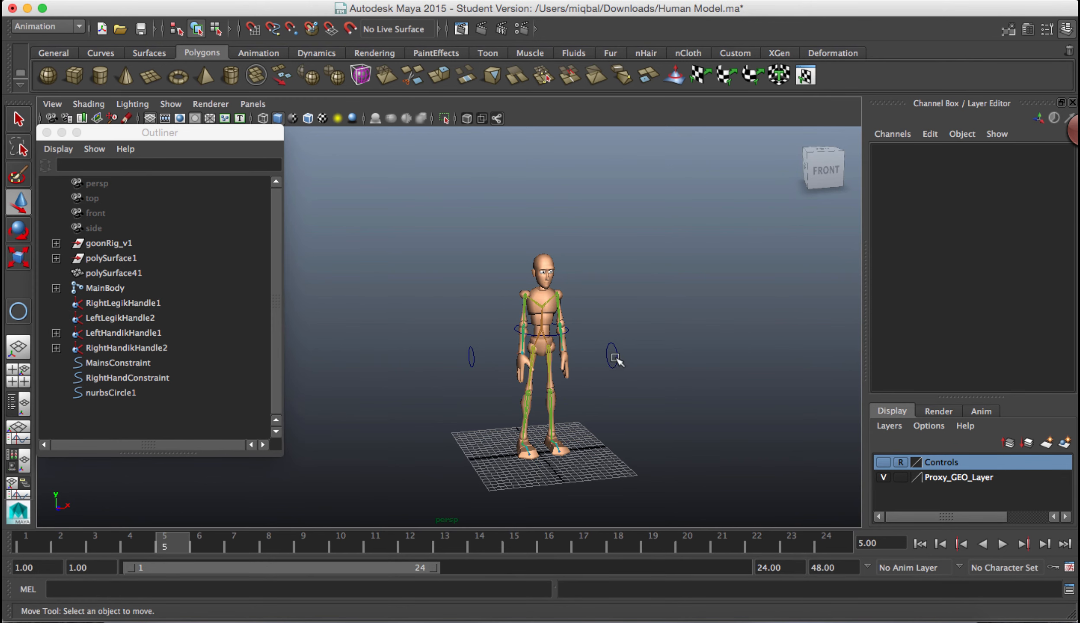
left_click(614, 358)
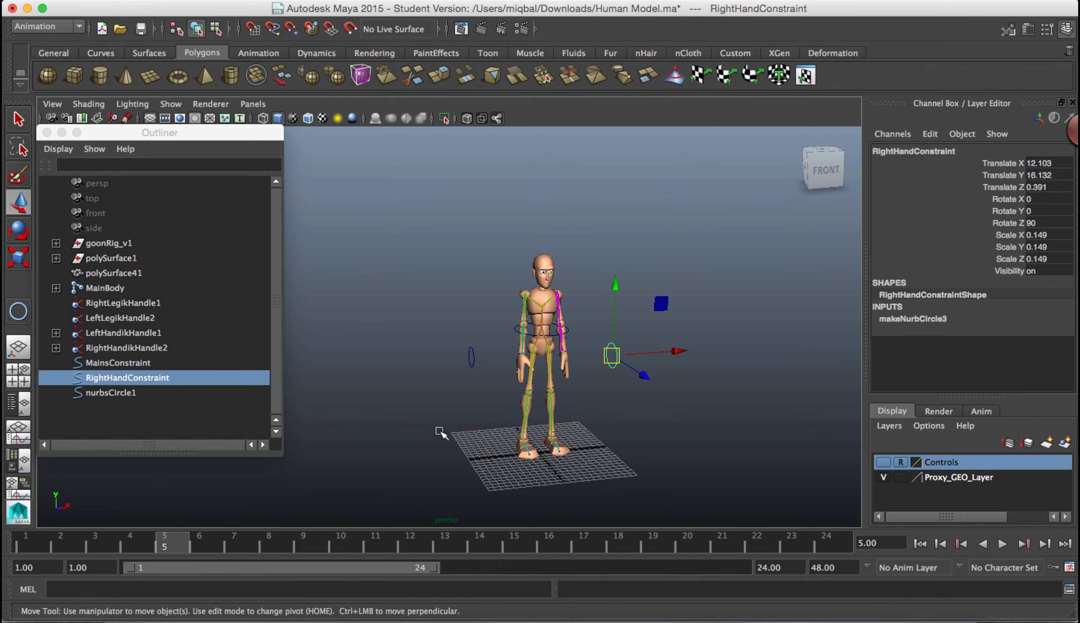
left_click_drag(441, 433, 515, 396, "alt")
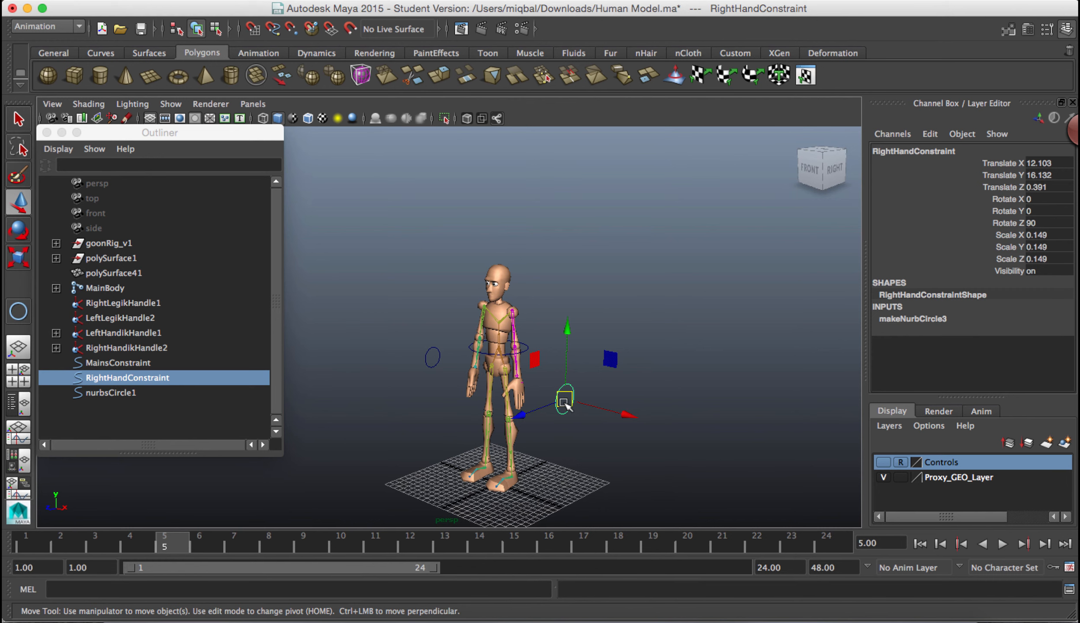
left_click_drag(565, 404, 533, 406)
left_click_drag(433, 425, 626, 407, "alt")
left_click_drag(668, 364, 699, 363)
left_click_drag(583, 415, 695, 401, "alt")
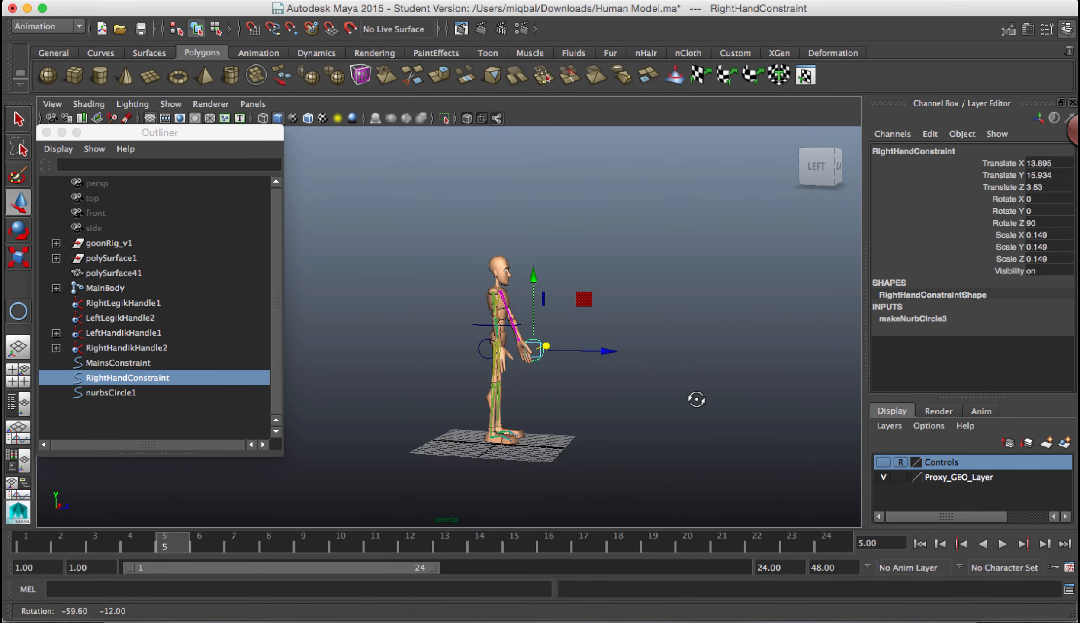
left_click_drag(608, 351, 449, 462)
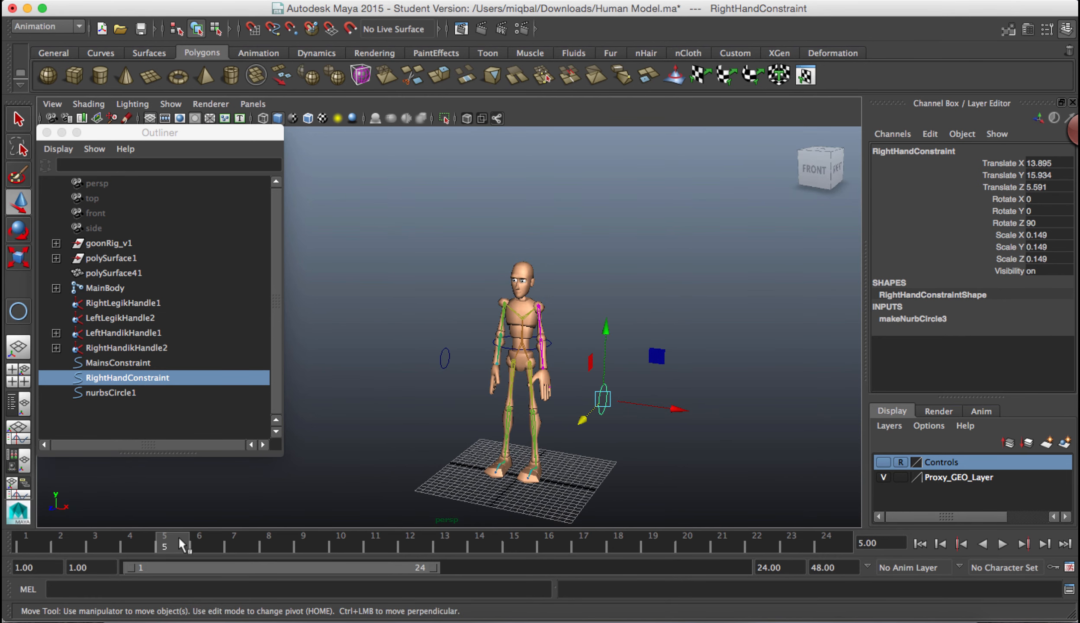
key("s")
- Place nurbsCircle1 behind the body at about X -12.8, Y 17.8, Z -4.8 and key it at frame 5
left_click_drag(381, 418, 362, 341, "alt")
left_click(491, 348)
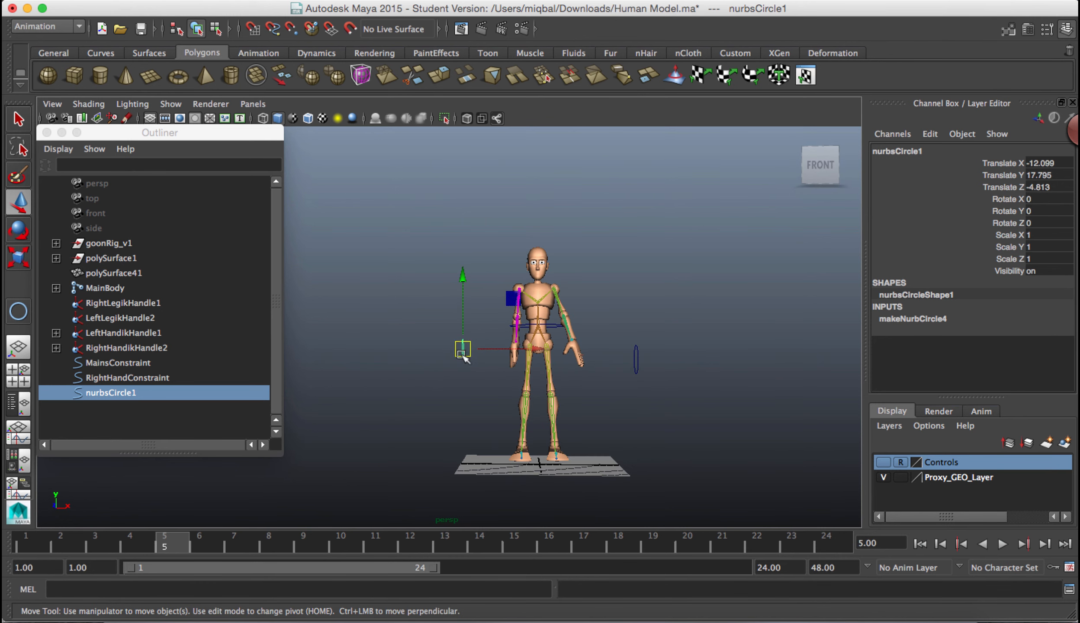
left_click_drag(511, 351, 500, 355)
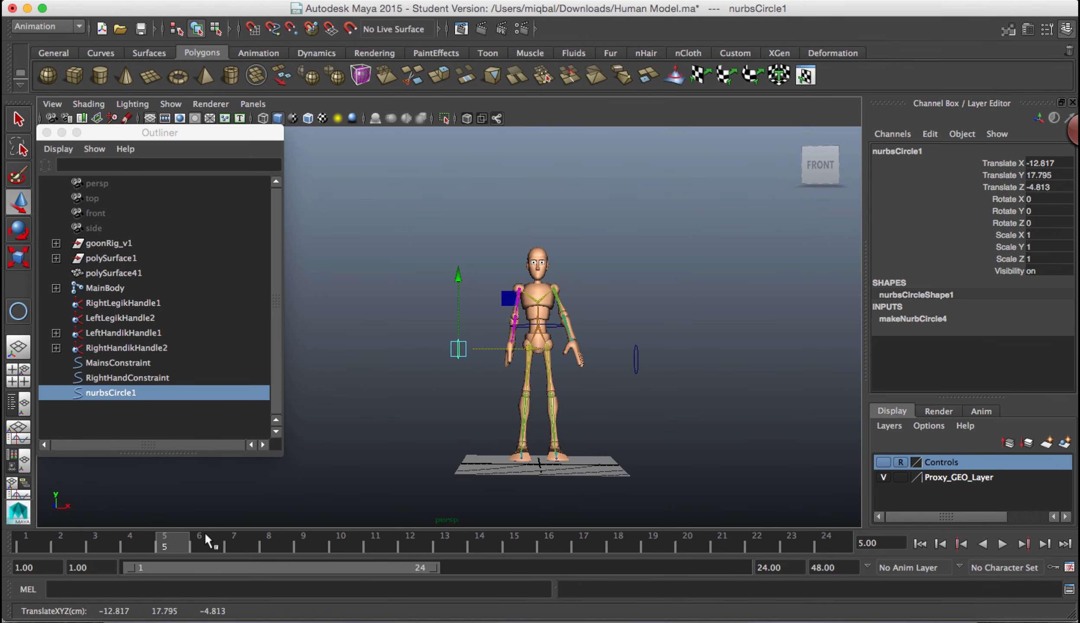
key("s")
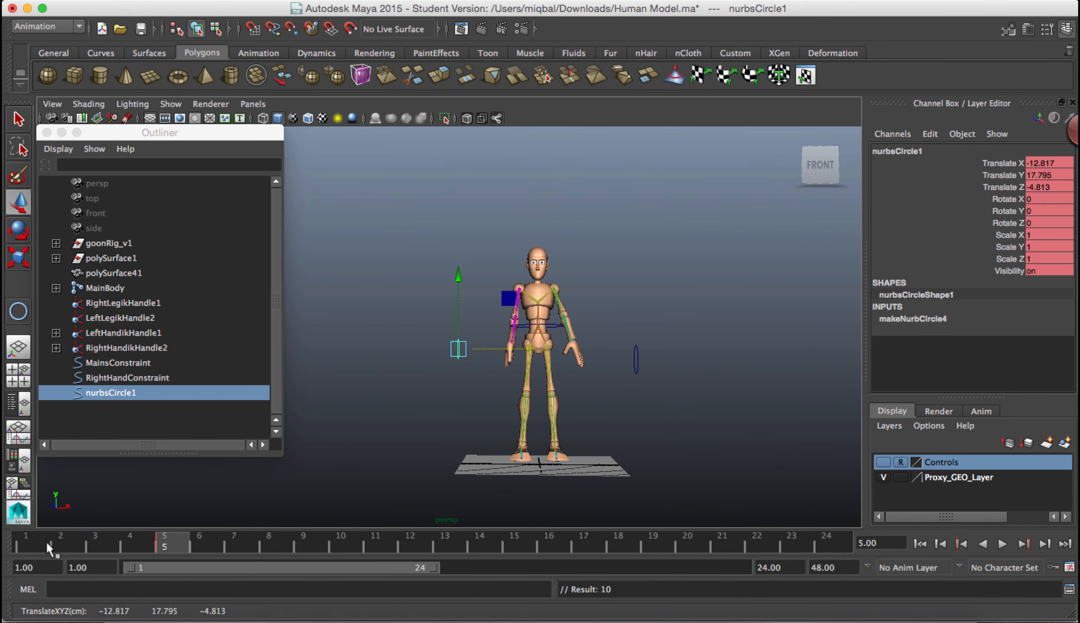
- At frame 1, move nurbsCircle1 forward along Z to about 0.5 so the hand hangs beside the thigh
left_click(29, 541)
left_click_drag(386, 390, 567, 402, "alt")
left_click_drag(509, 348, 549, 347)
mouse_move(420, 373)
left_mouse_down("alt")
mouse_move(393, 378)
mouse_move(424, 379)
left_mouse_up("alt")
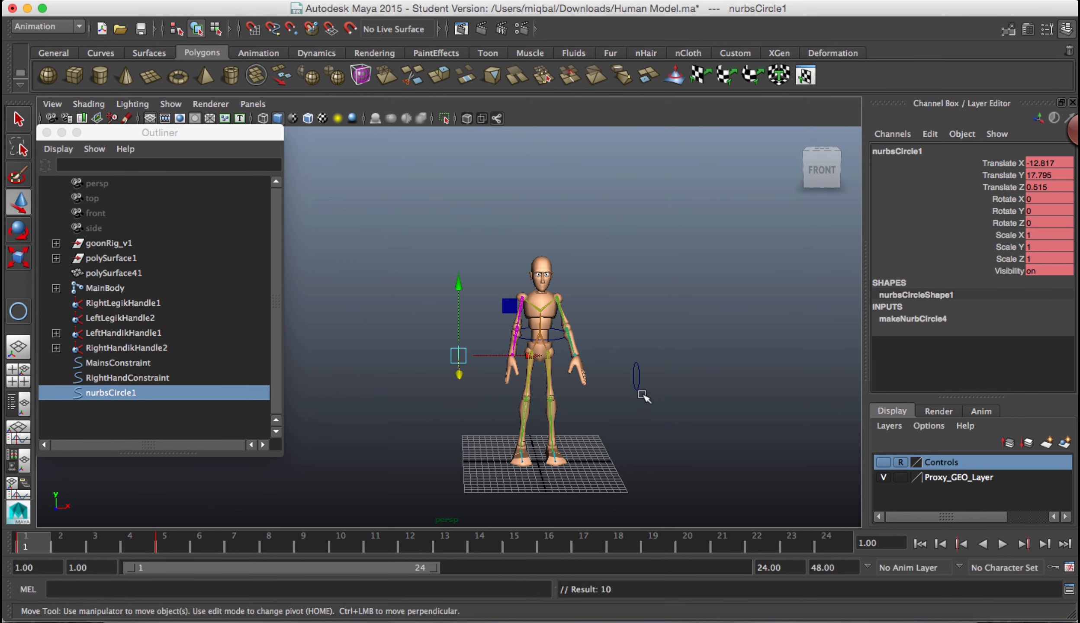
- Move RightHandConstraint back along Z to about 0.4 and key it at frame 1
left_click(638, 375)
left_click_drag(711, 410, 475, 381, "alt")
left_click_drag(325, 367, 366, 373)
key("s")
left_click_drag(264, 495, 380, 494, "alt")
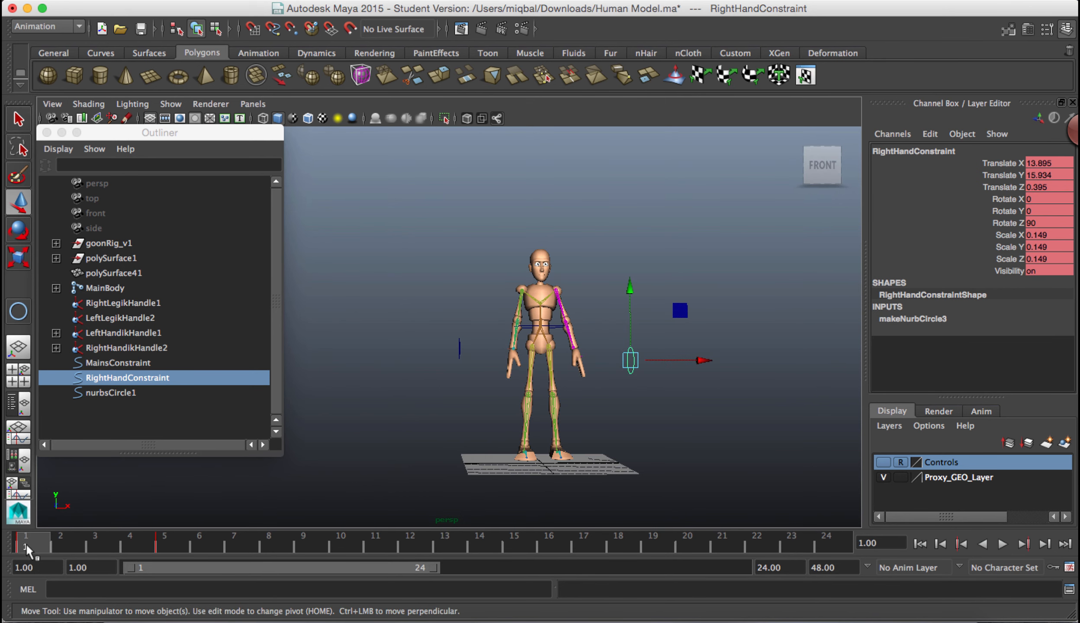
- At frame 5, pose the right leg backward with RightLegikHandle1 at about X 3.8, Y 3.1, Z -5.5 and key it
left_click_drag(45, 542, 166, 544)
mouse_move(363, 480)
left_mouse_down("alt")
mouse_move(557, 493)
mouse_move(217, 474)
mouse_move(362, 497)
left_mouse_up("alt")
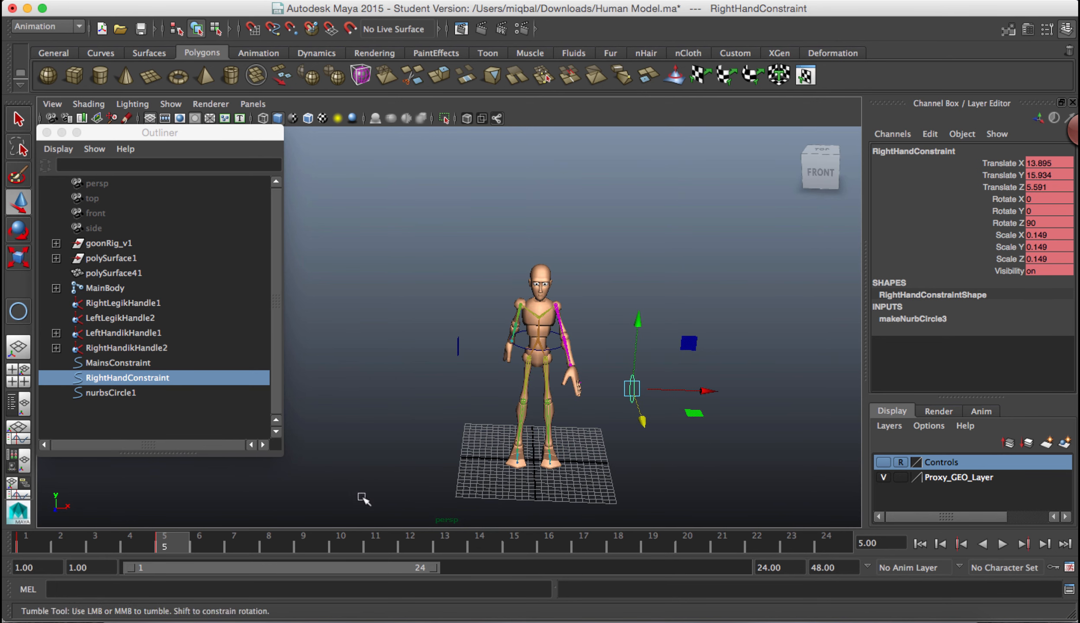
left_click(545, 454)
left_click_drag(662, 471, 491, 446, "alt")
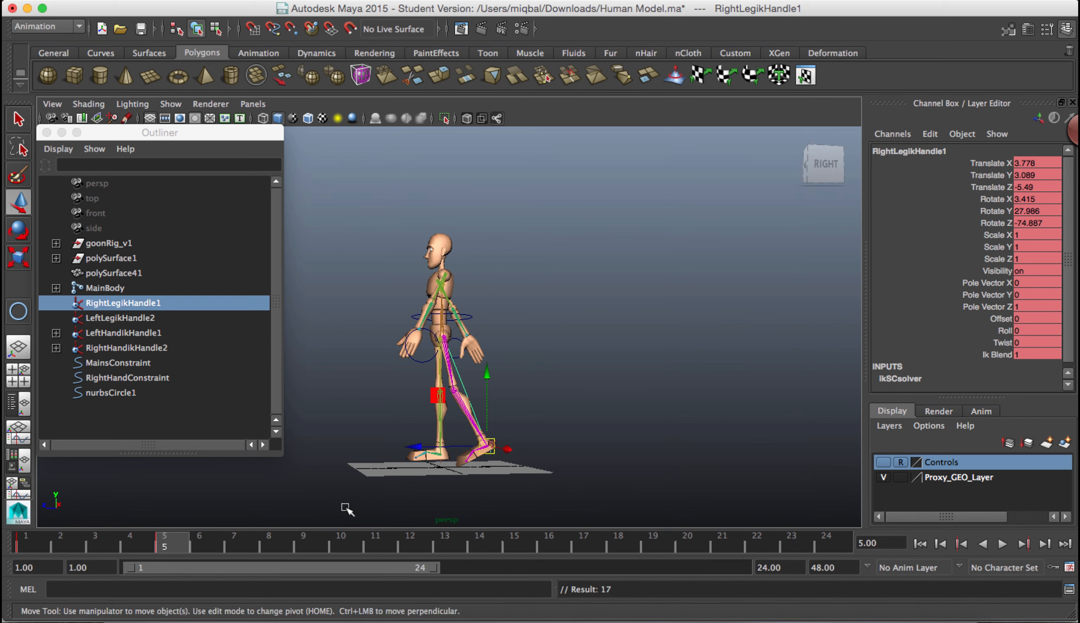
left_click_drag(352, 483, 485, 475, "alt")
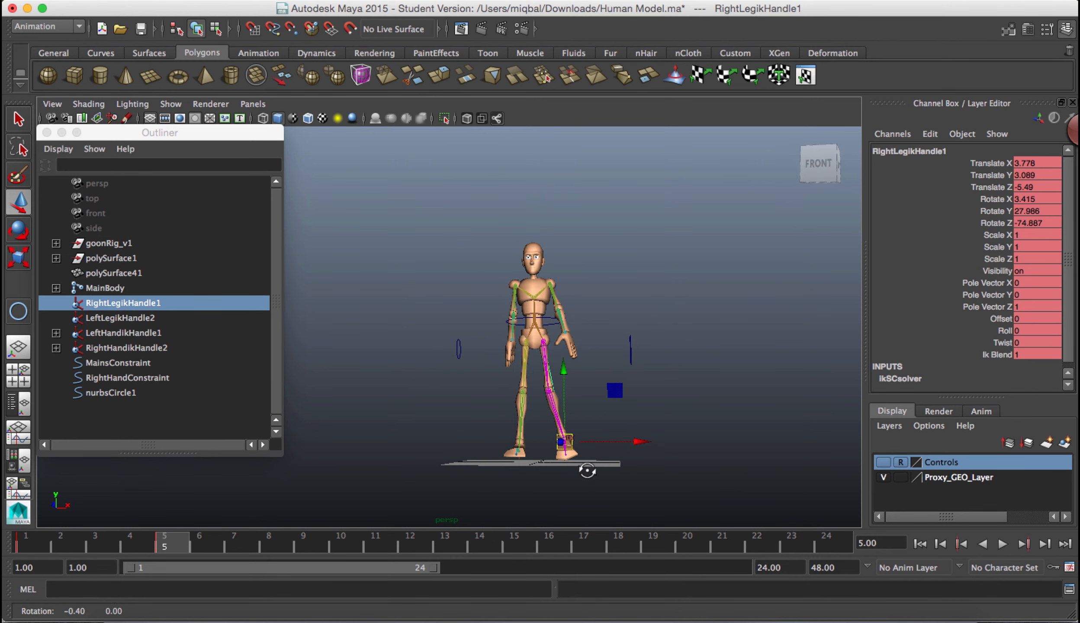
left_click_drag(586, 468, 614, 440, "alt")
key("s")
- Step the left leg forward with LeftLegikHandle2 at about X -2.7, Y 2.6, Z 3.9 and key it at frame 5
left_click_drag(448, 492, 600, 499, "alt")
left_click(474, 444)
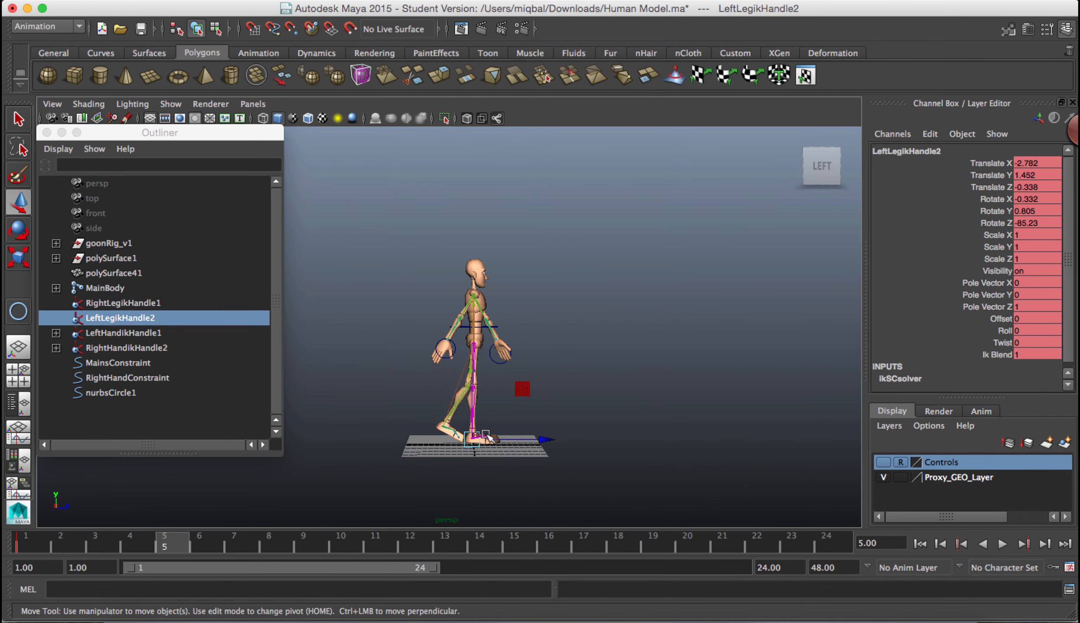
left_click_drag(483, 440, 515, 439)
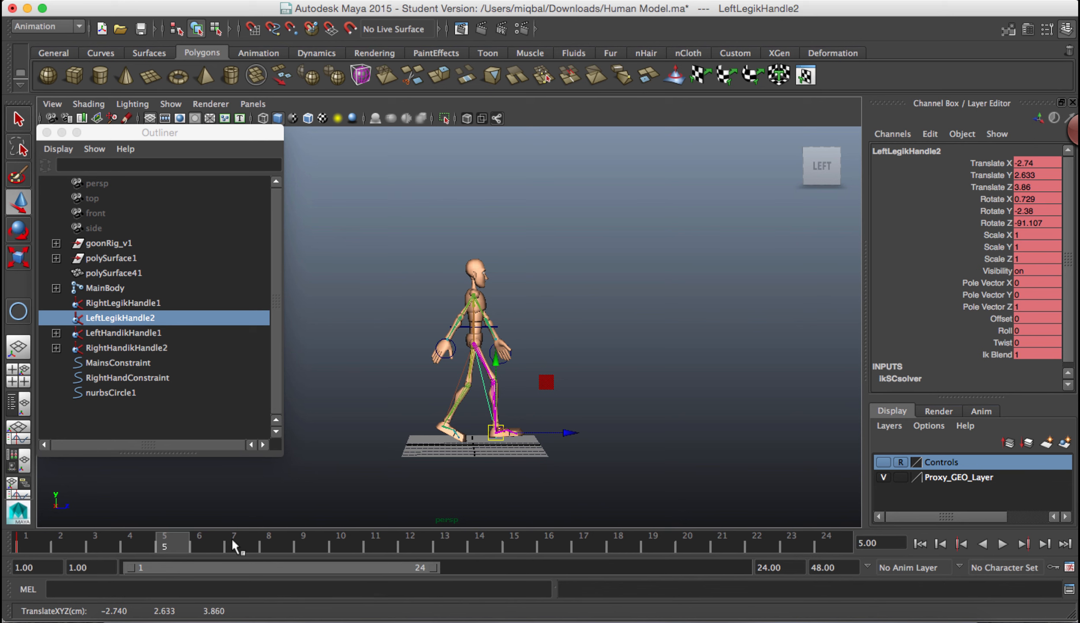
key("s")
- Play back the animation, then return to frame 5 and view the stride from the front
key("alt+v")
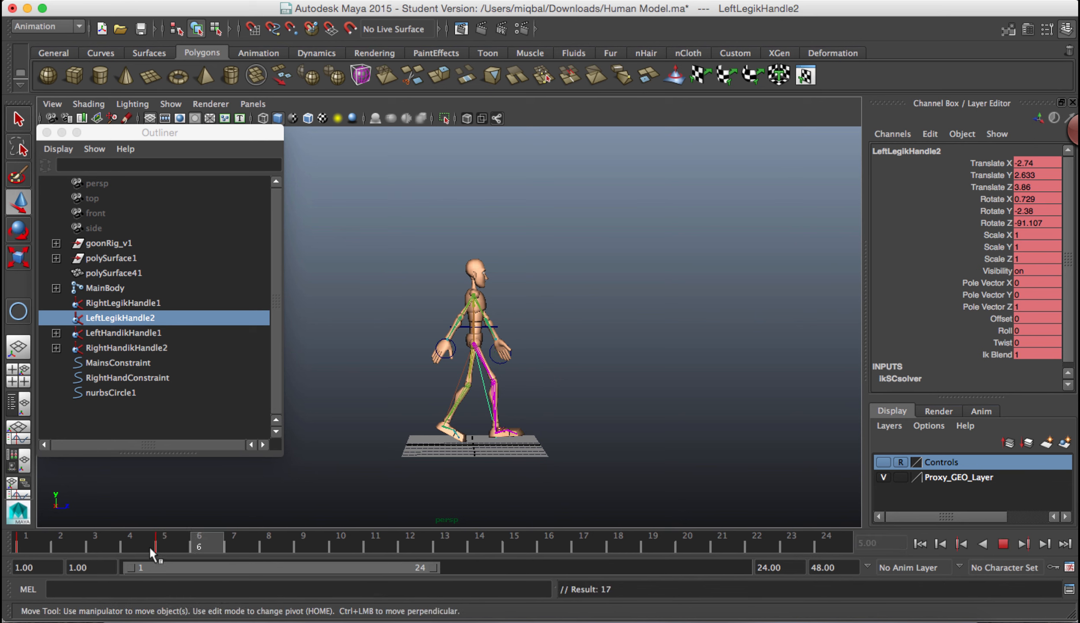
left_click_drag(150, 548, 181, 553)
left_click_drag(385, 465, 359, 458, "alt")
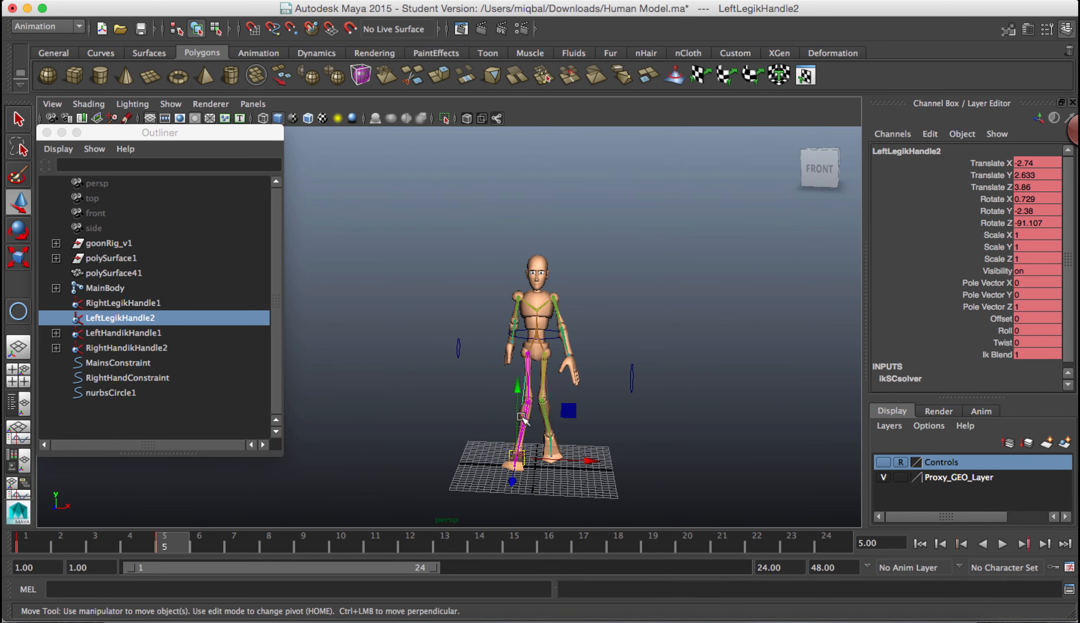
- Select the RightKnee joint and shift it to about Translate X 6.6, Y 0.4, Z 0.3 at frame 5
left_click(523, 418)
left_click_drag(559, 411, 610, 434)
left_click(610, 434)
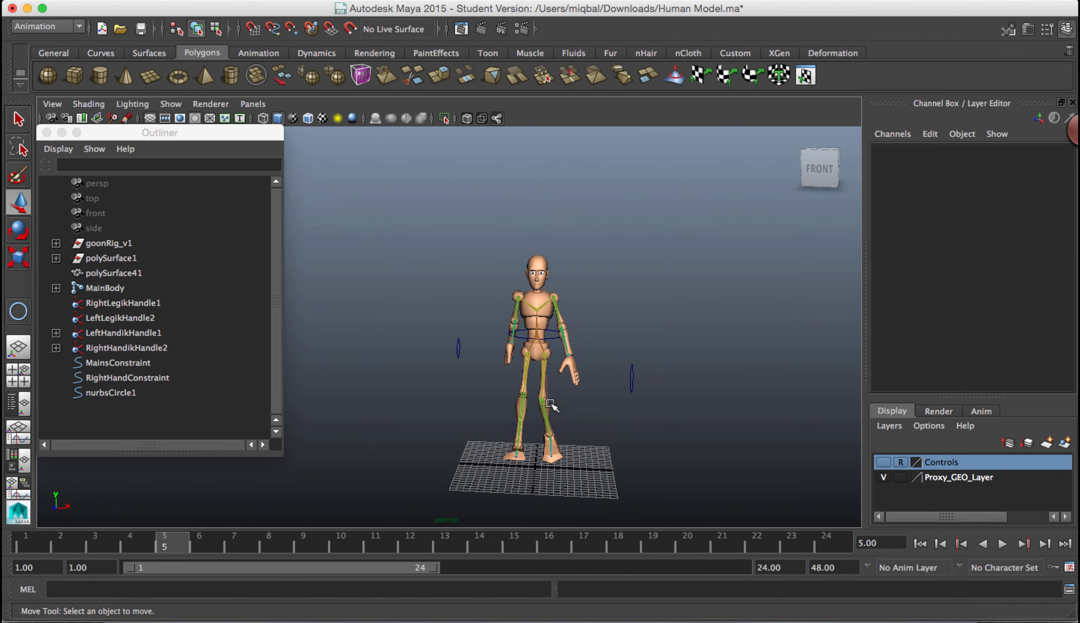
left_click(534, 401)
left_click(649, 422)
left_click(541, 400)
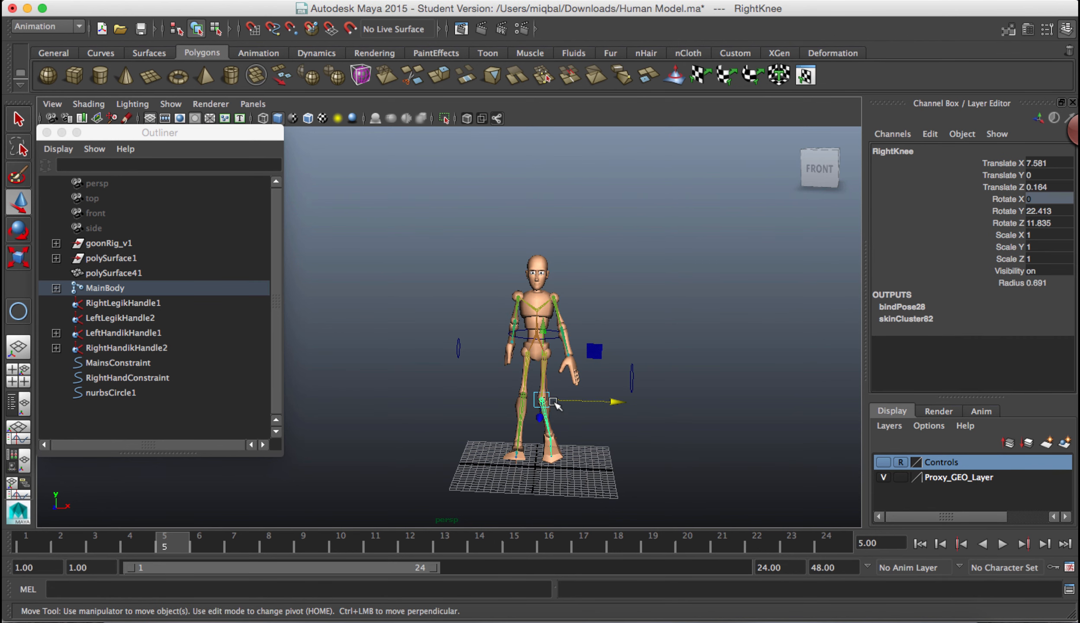
left_click_drag(619, 405, 612, 398)
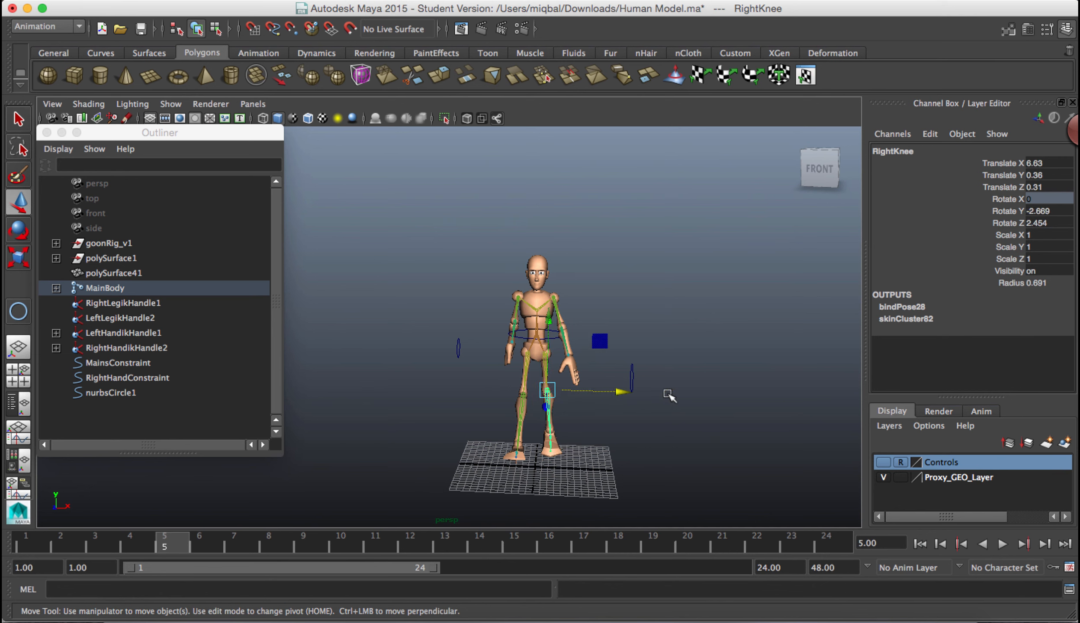
left_click_drag(680, 393, 571, 321, "alt")
- Clear the selection, save the Human Model scene as a Student Version file and reactivate the Move tool
left_click(544, 261)
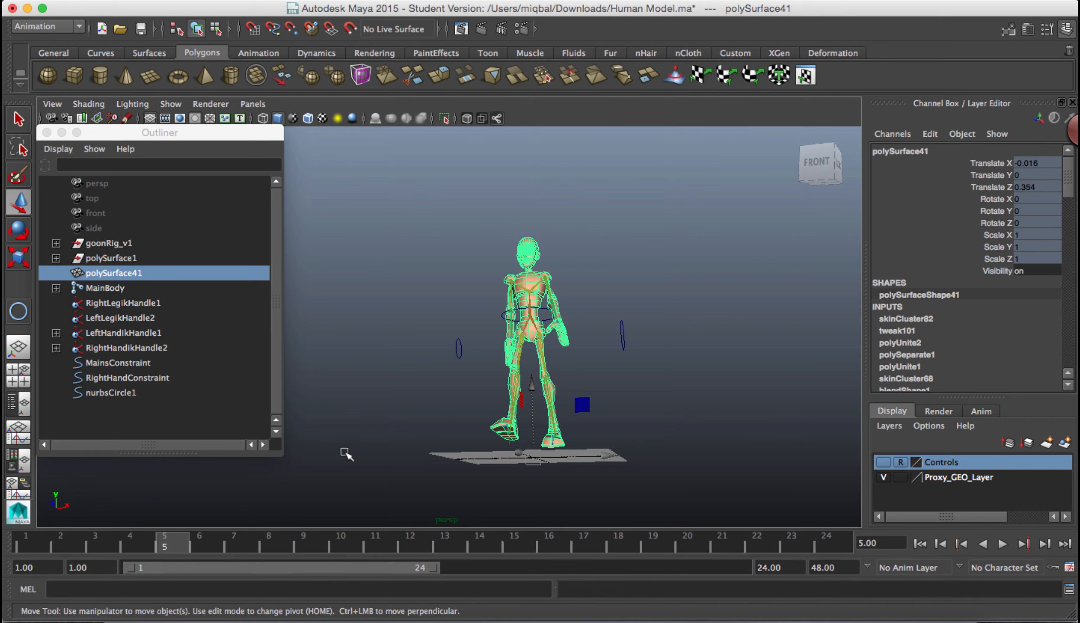
left_click(425, 299)
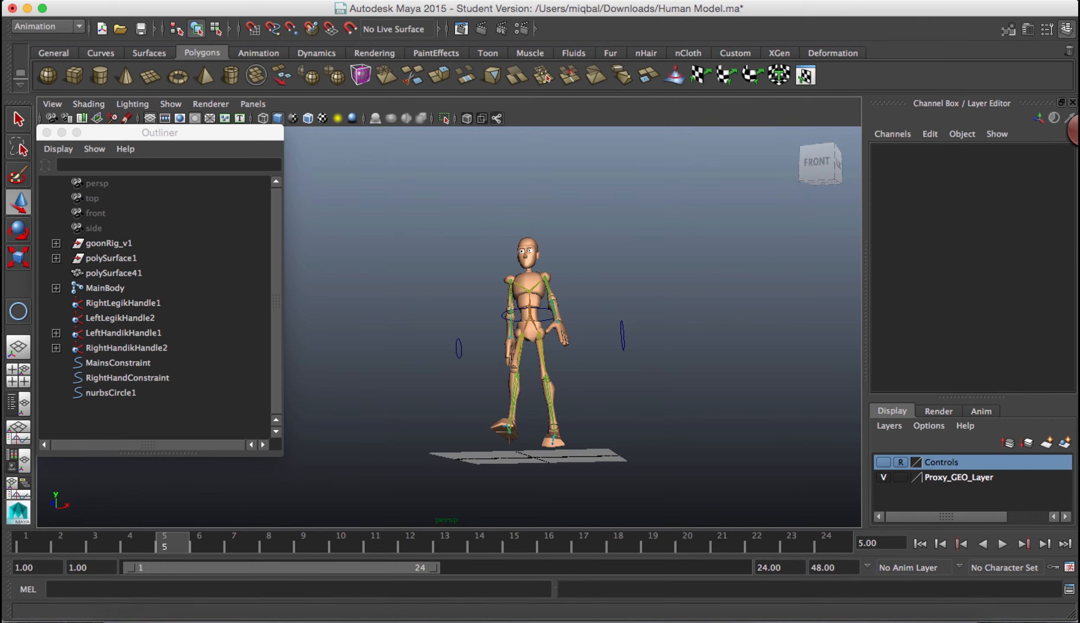
left_click(124, 6)
left_click(122, 51)
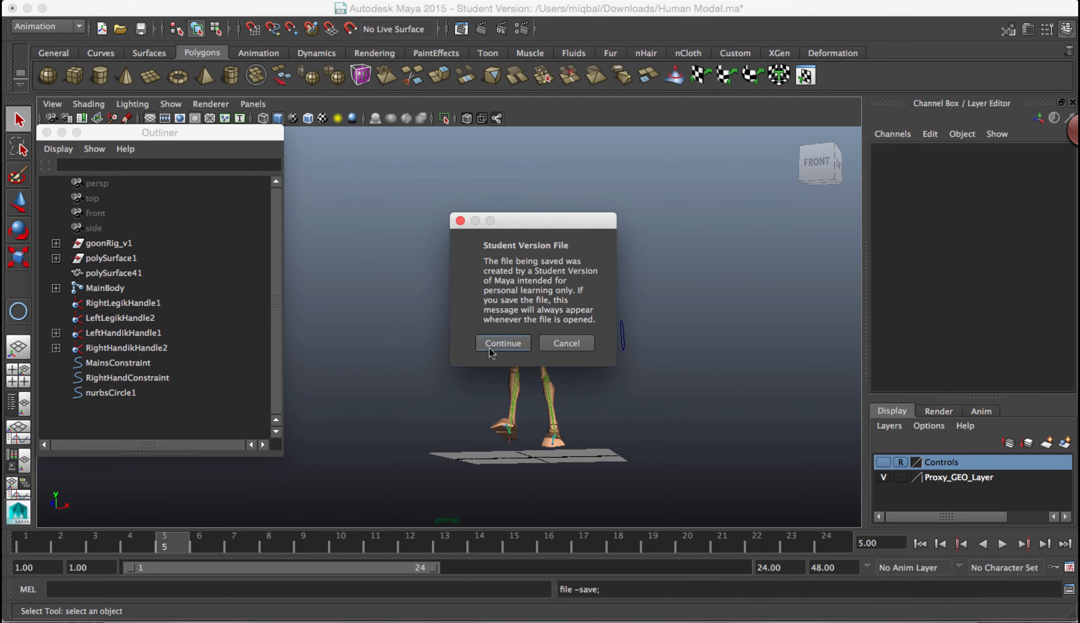
left_click(502, 343)
key("w")
mouse_move(688, 381)
left_mouse_down("alt")
mouse_move(724, 406)
mouse_move(683, 393)
left_mouse_up("alt")
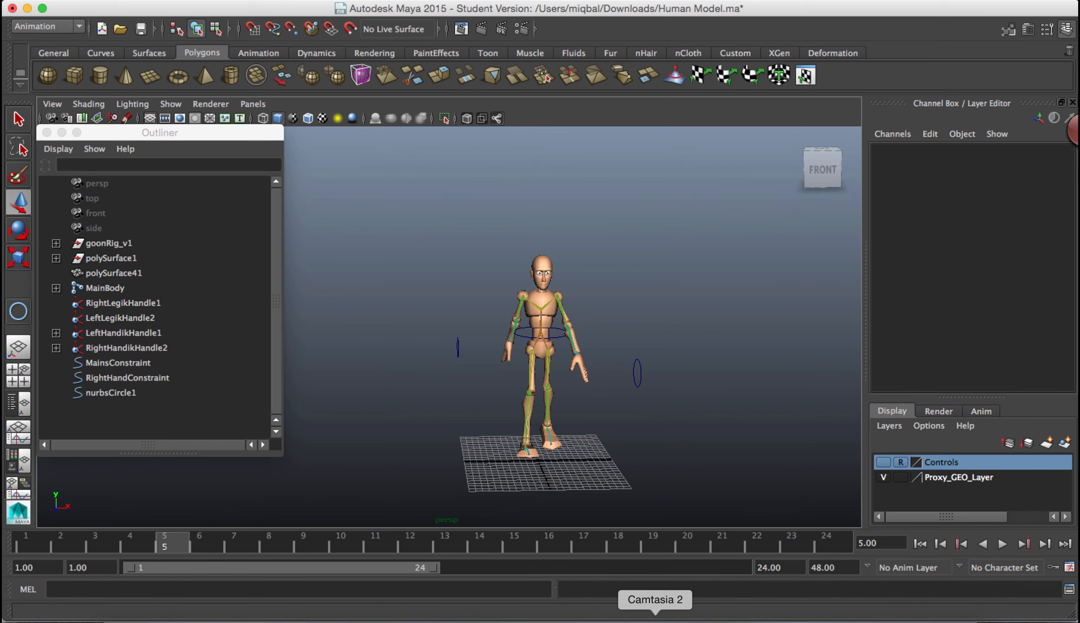